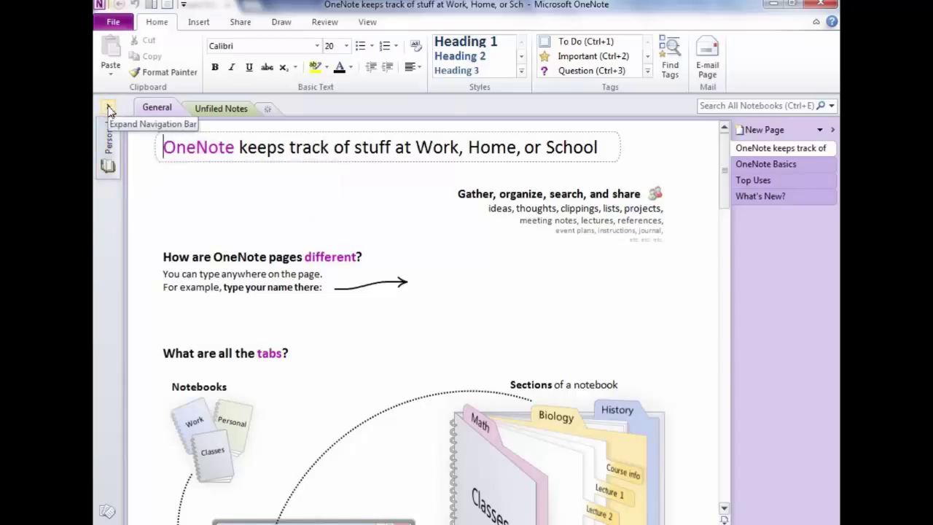
Expand the navigation bar and create a new notebook named Sample Briefs, stored on My Computer in the default location.
click(108, 110)
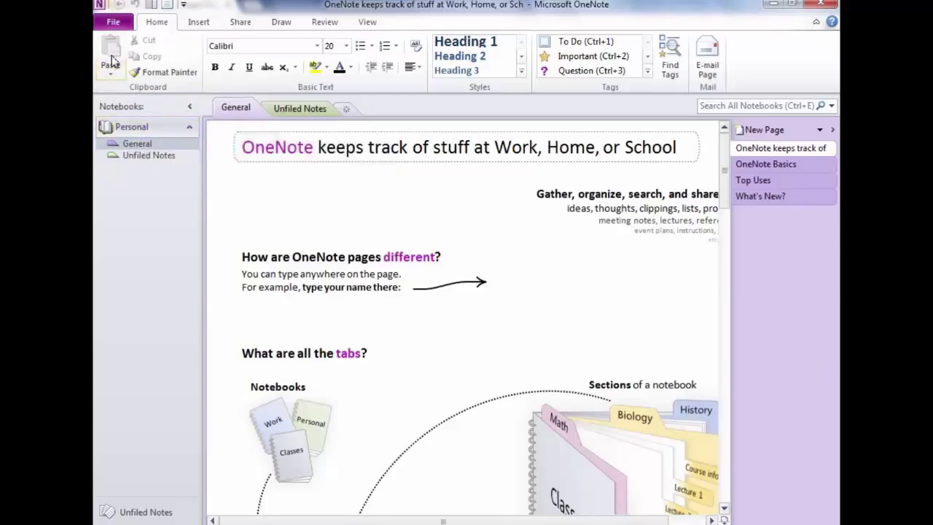
click(112, 23)
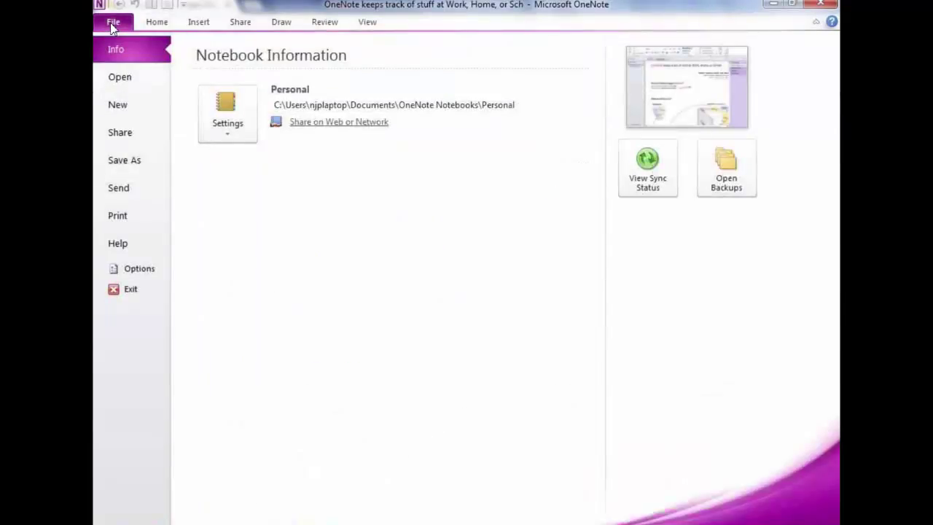
click(124, 107)
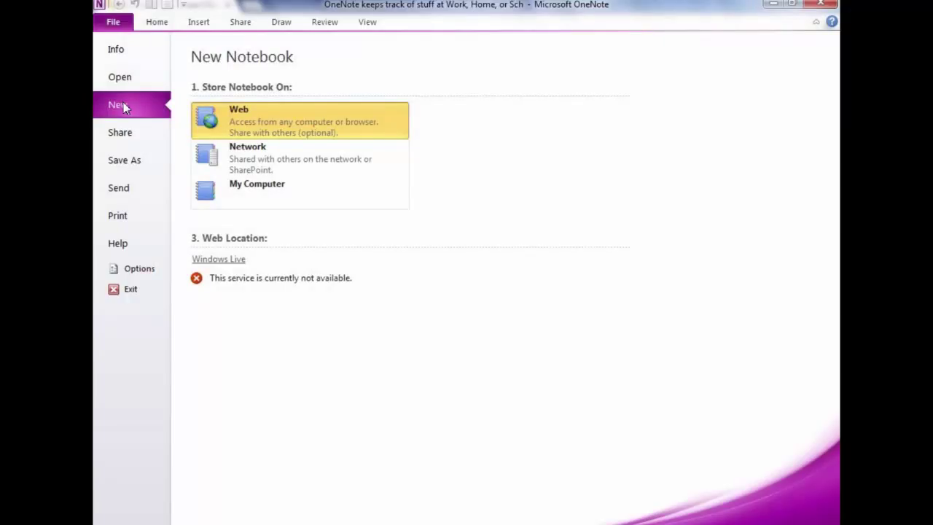
click(253, 194)
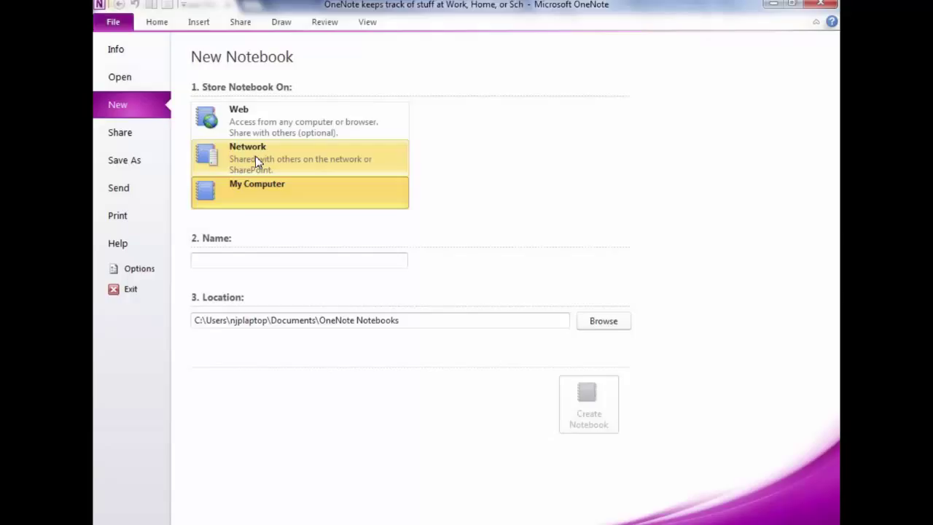
click(251, 136)
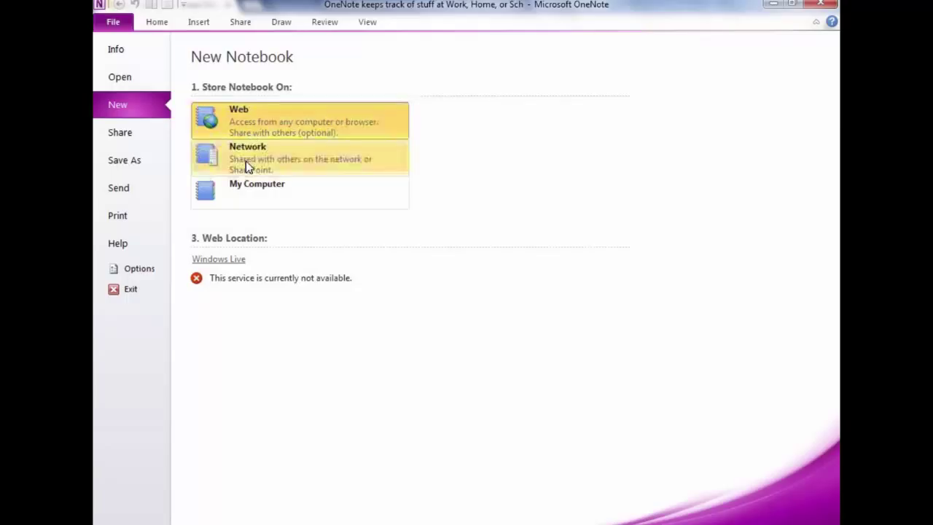
click(225, 203)
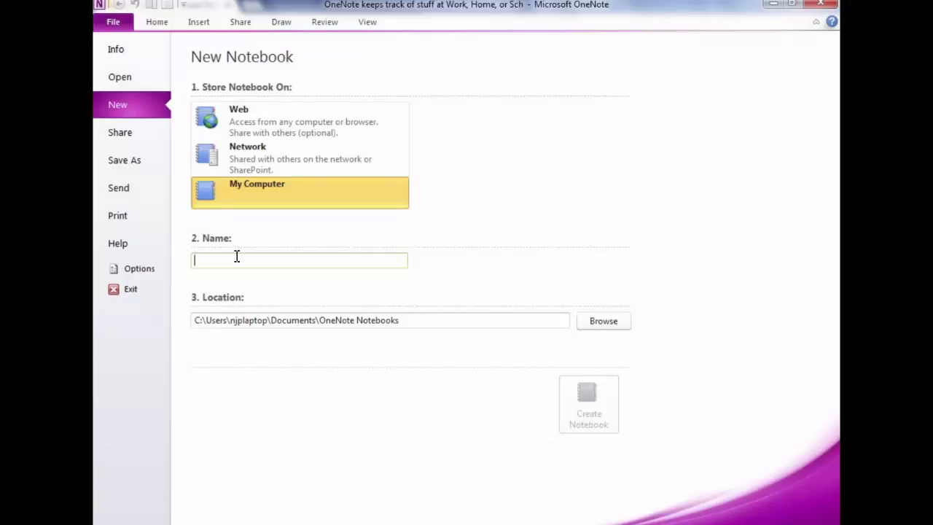
click(237, 256)
text(Sample )
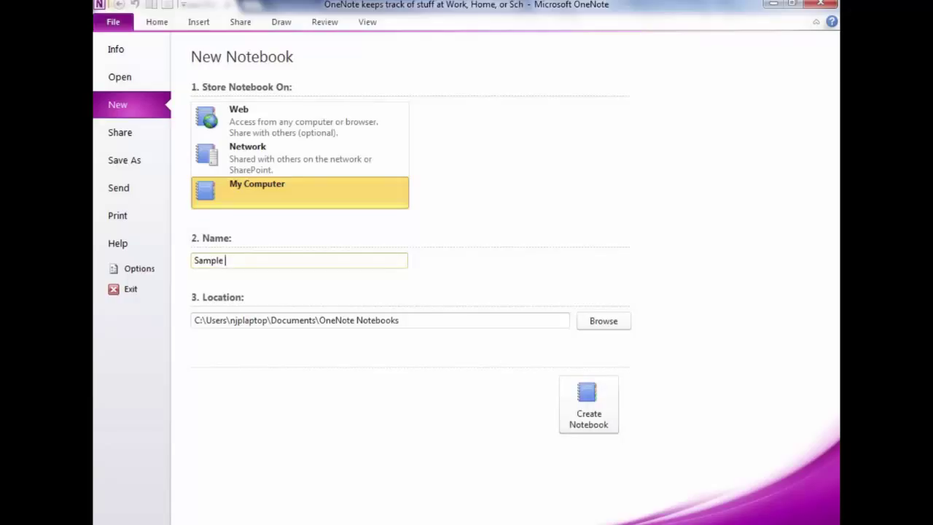
text(Briefs)
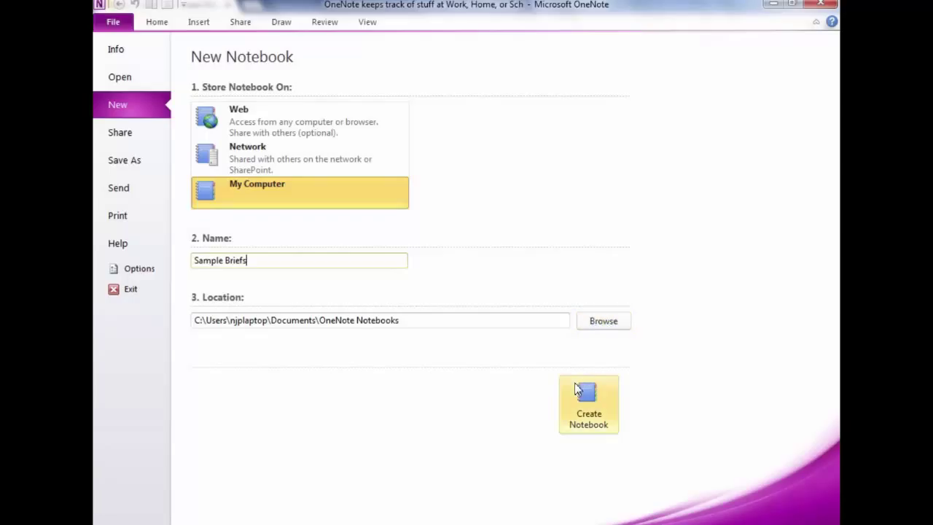
click(584, 412)
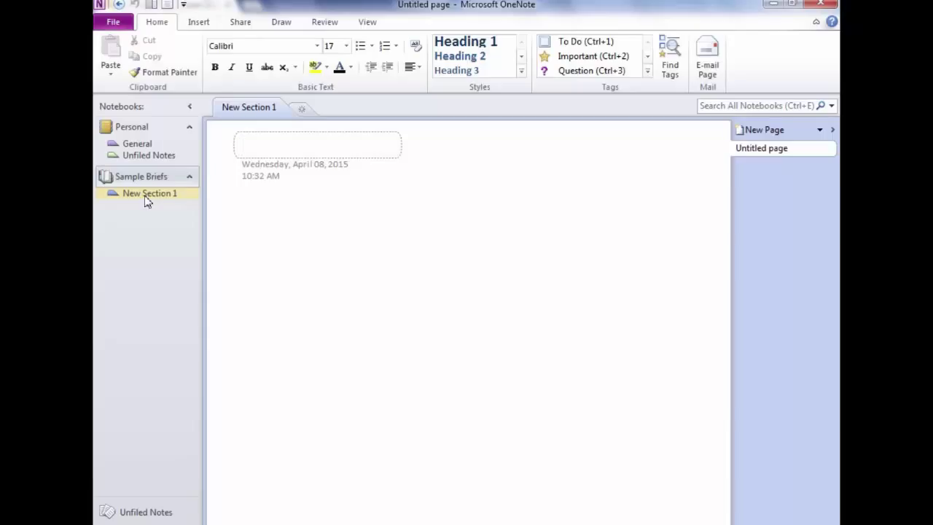
right_click(146, 201)
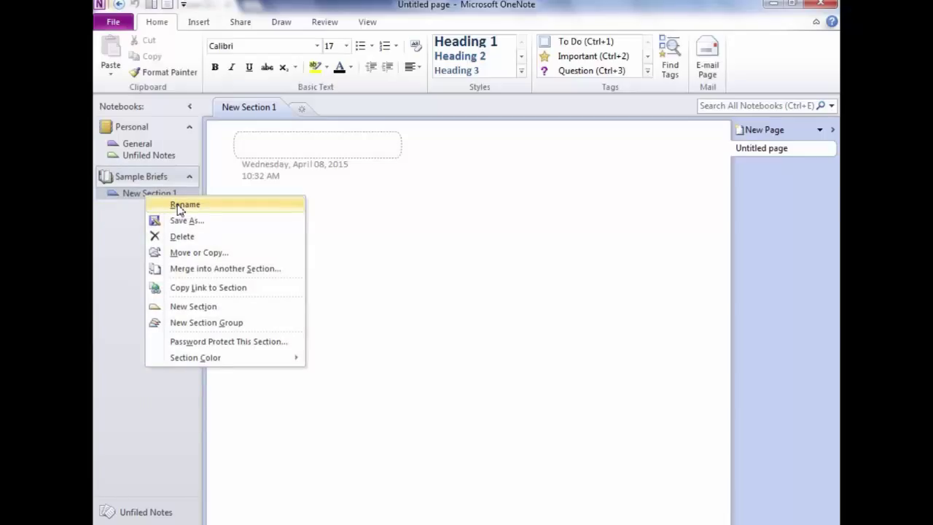
click(179, 205)
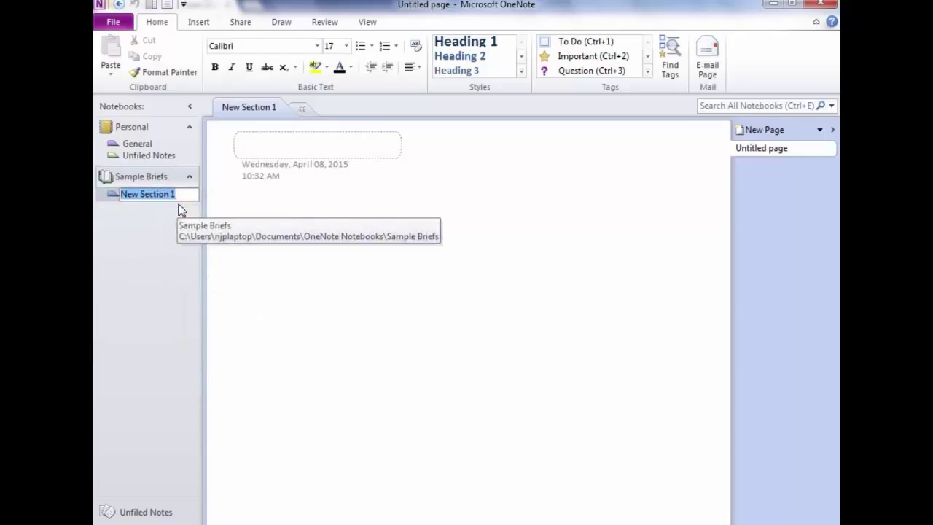
key(Return)
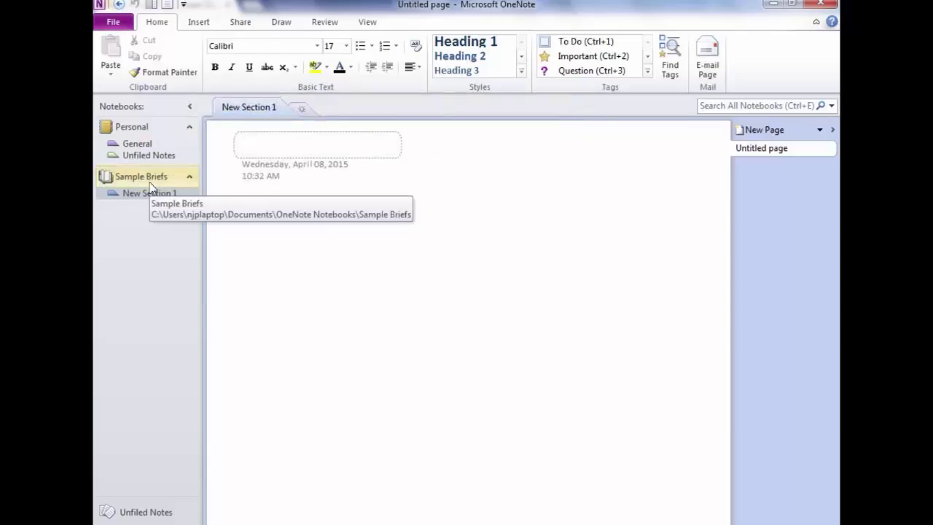
Rename the first section of the Sample Briefs notebook as Jones v. Jones.
double_click(248, 108)
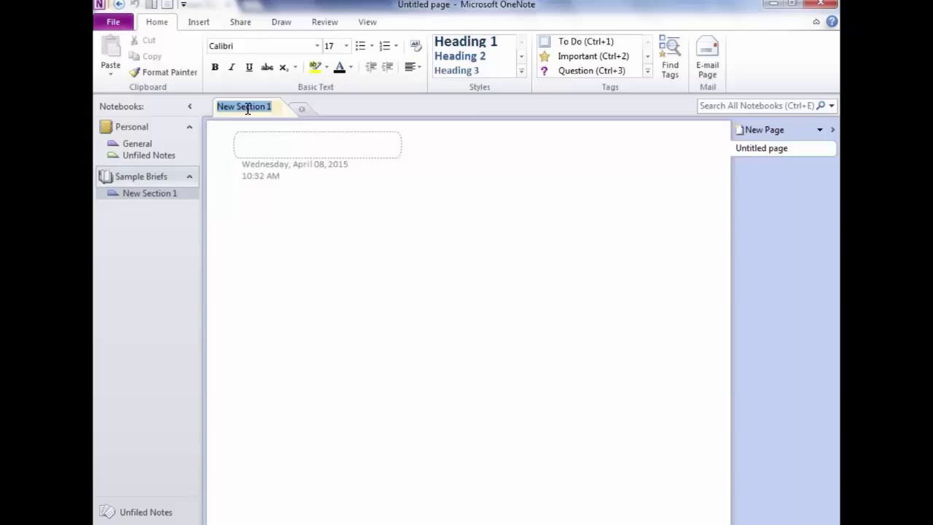
key(BackSpace)
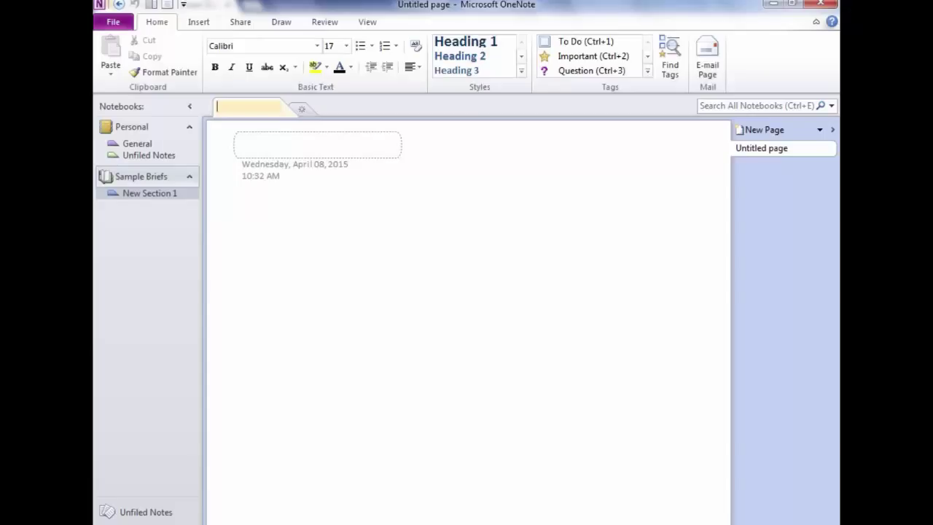
text(Jones v. Jones)
key(Return)
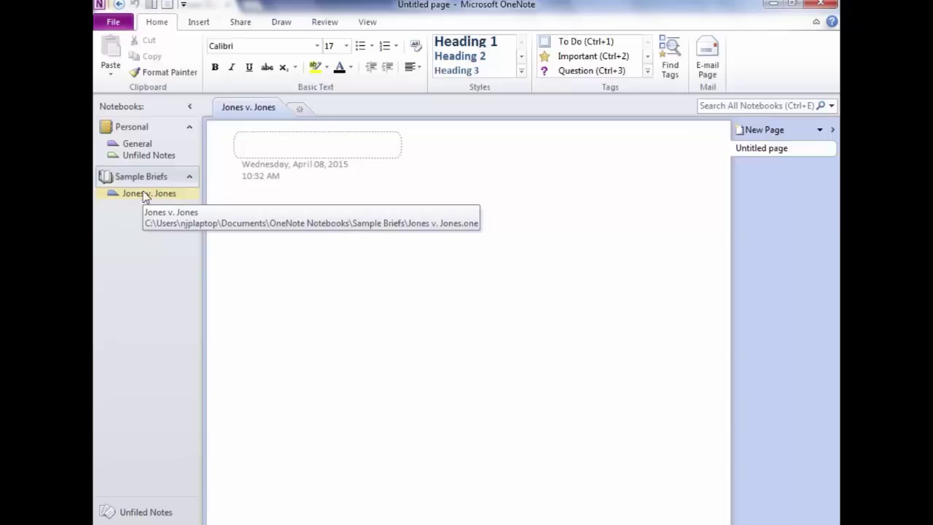
Add a second section named Thomas v. Thomas to the Sample Briefs notebook.
click(297, 114)
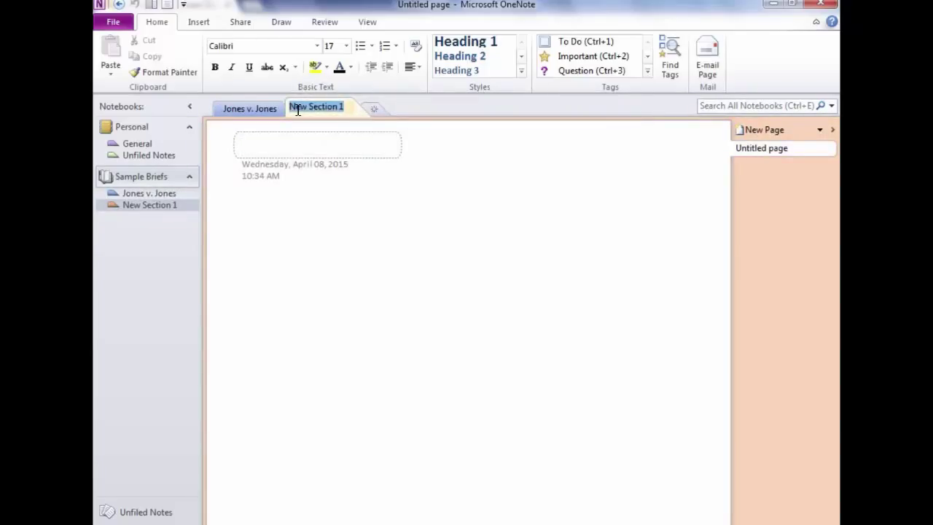
text(Tho)
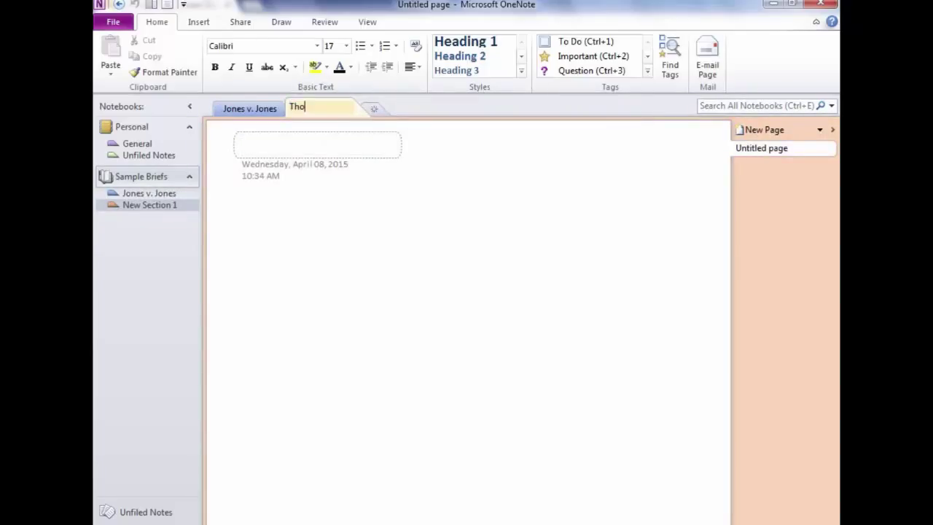
text(mas v. Thomas)
key(Return)
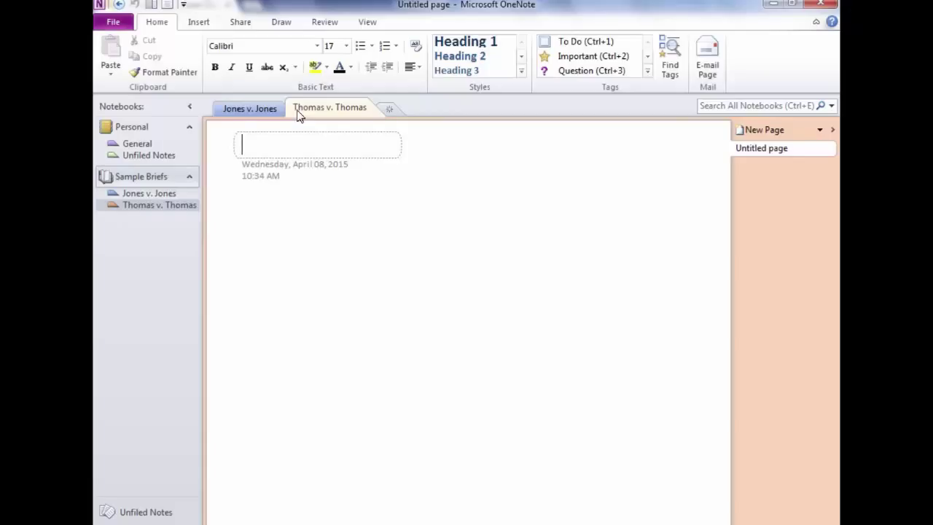
Create a section group named Family Law in the Sample Briefs notebook.
right_click(135, 210)
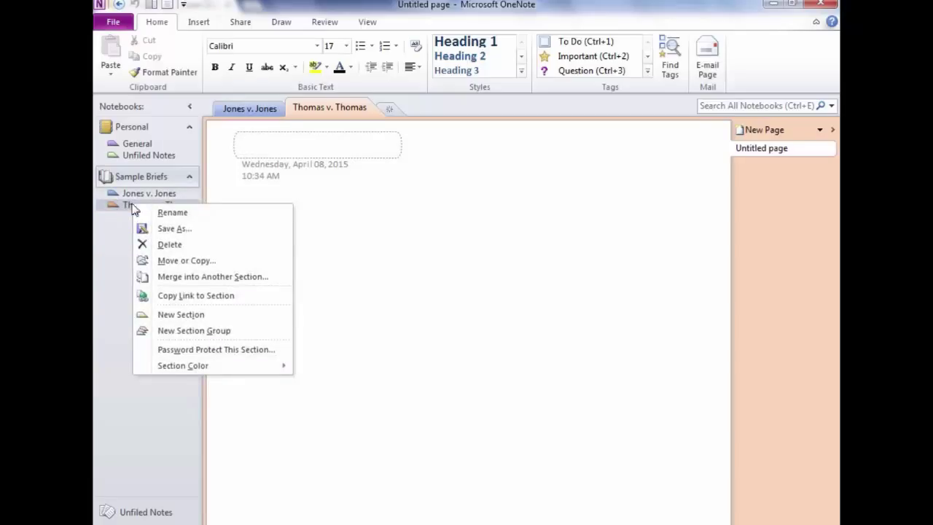
click(178, 336)
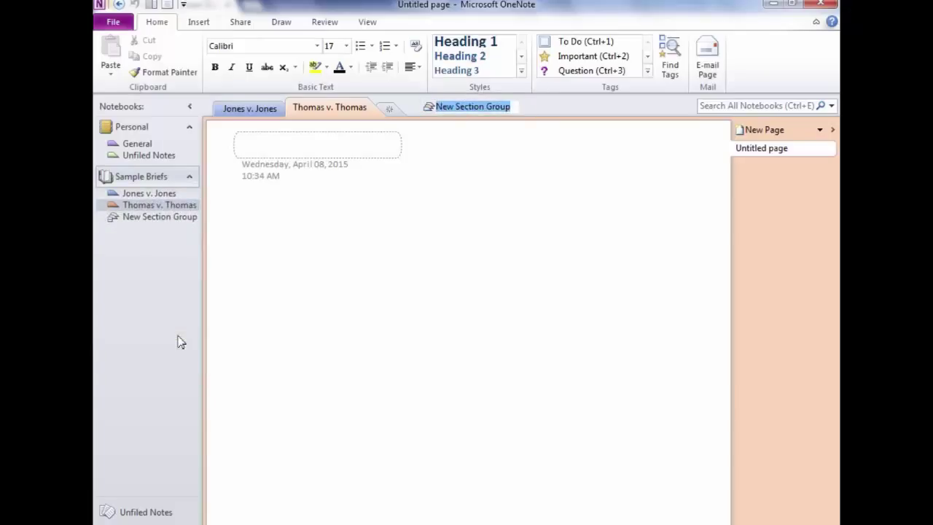
text(Family La)
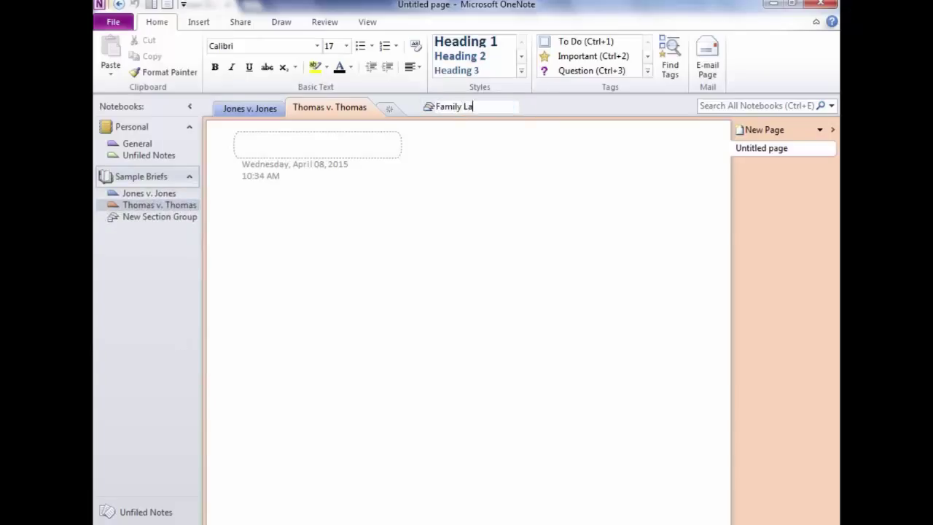
text(w)
key(Return)
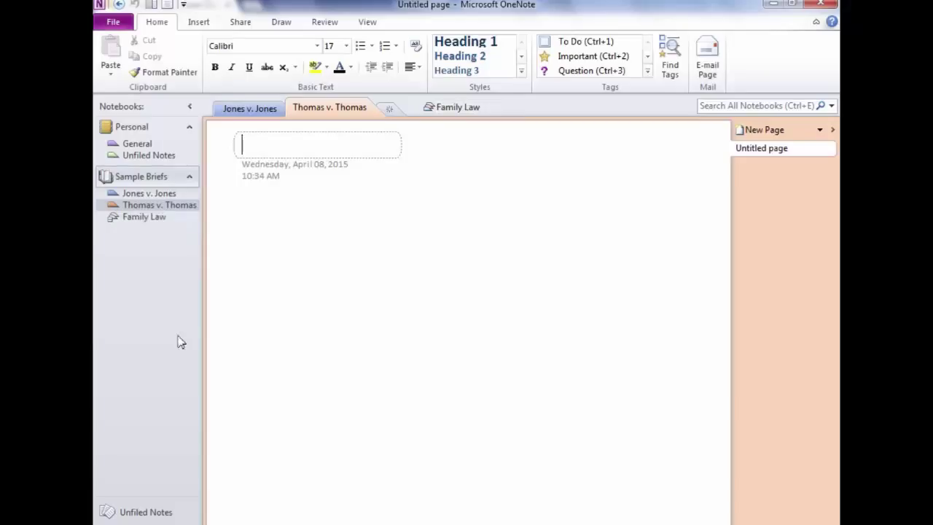
Move the Jones v. Jones and Thomas v. Thomas sections into the Family Law group, placing Thomas v. Thomas below Jones v. Jones.
click(143, 217)
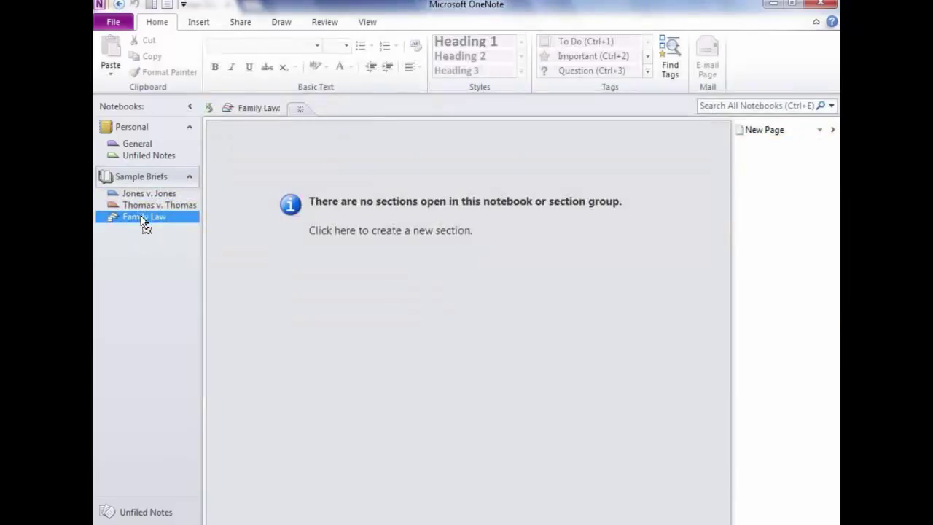
drag(144, 222, 144, 203)
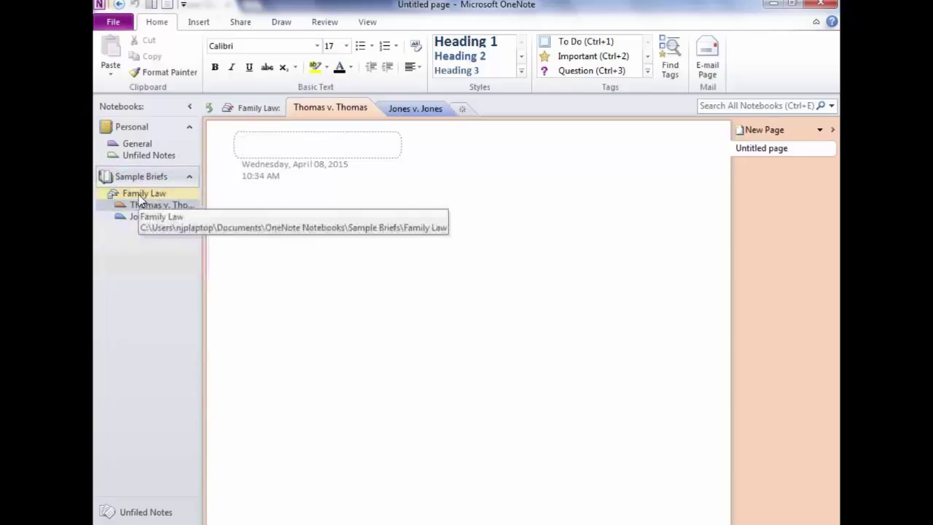
click(136, 194)
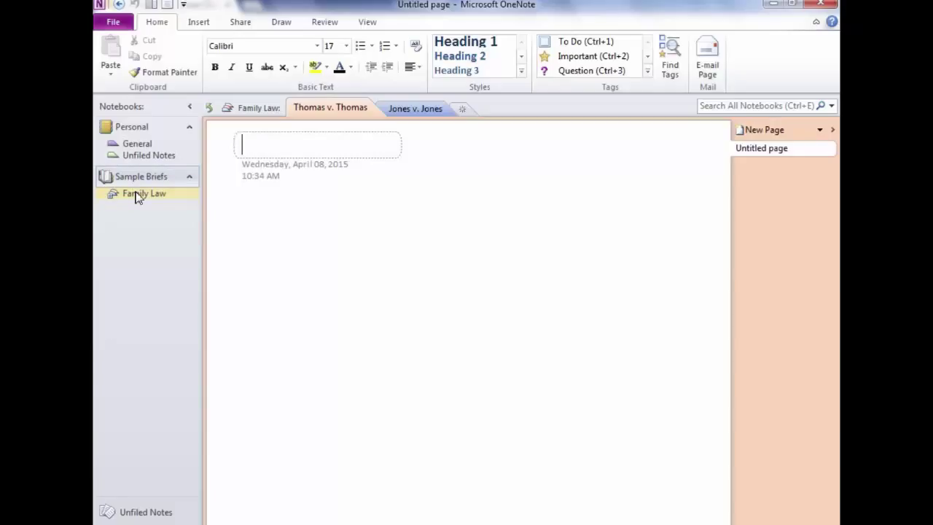
click(138, 196)
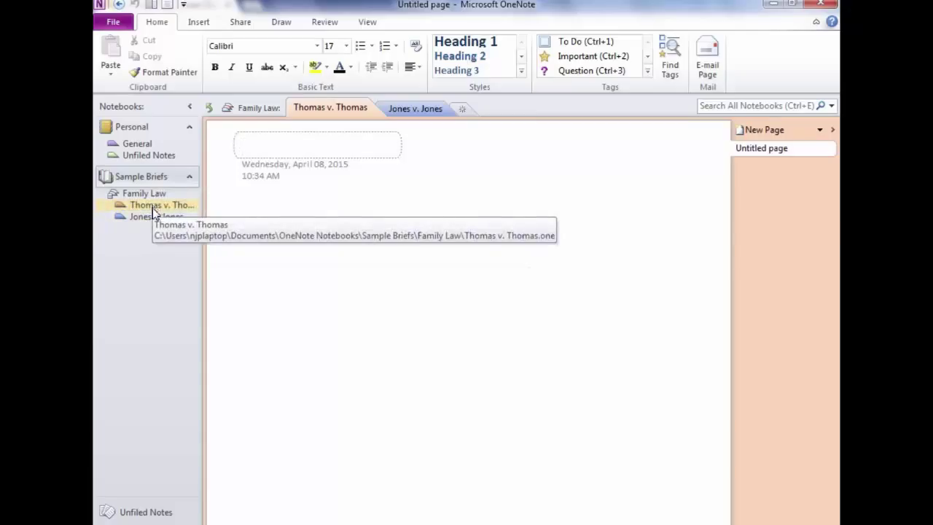
mouse_move(153, 217)
mouse_down()
mouse_move(152, 204)
mouse_move(154, 223)
mouse_up()
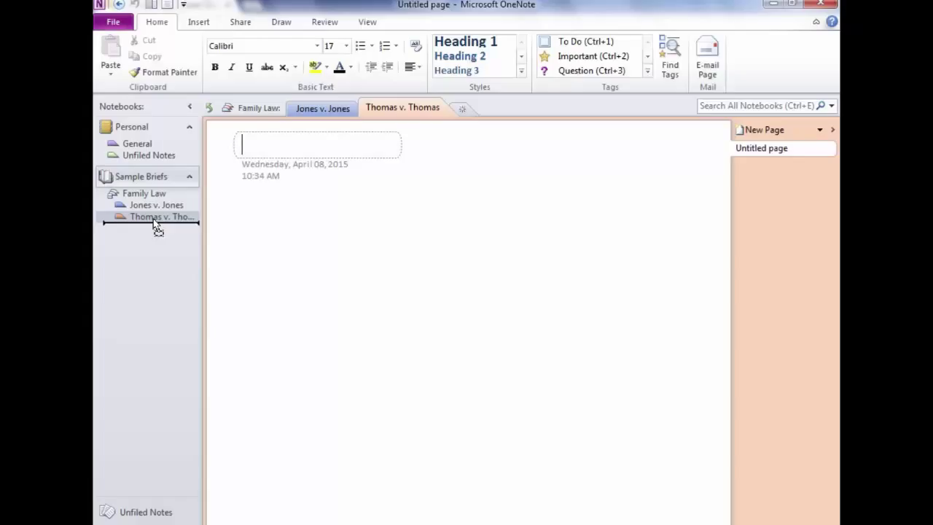
drag(154, 222, 148, 205)
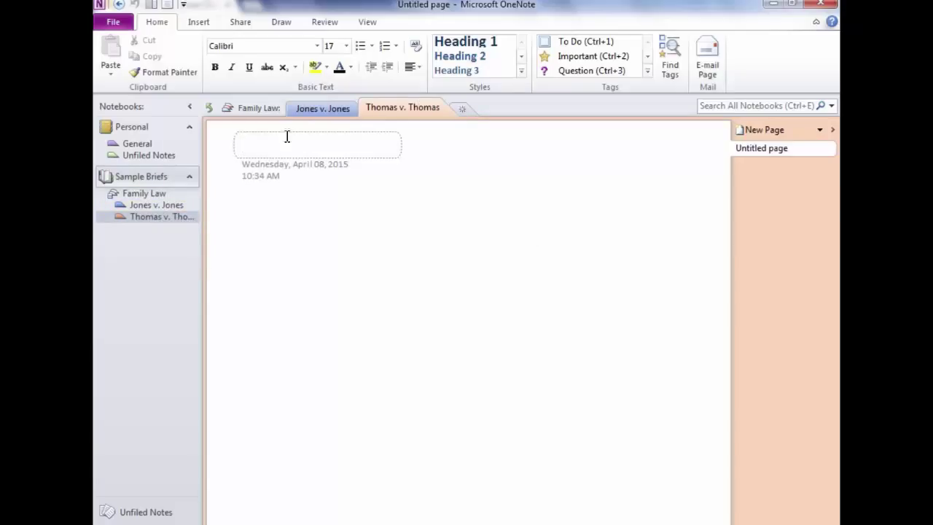
Title the untitled page in the Jones v. Jones section Petitioner's Brief.
click(251, 149)
click(156, 204)
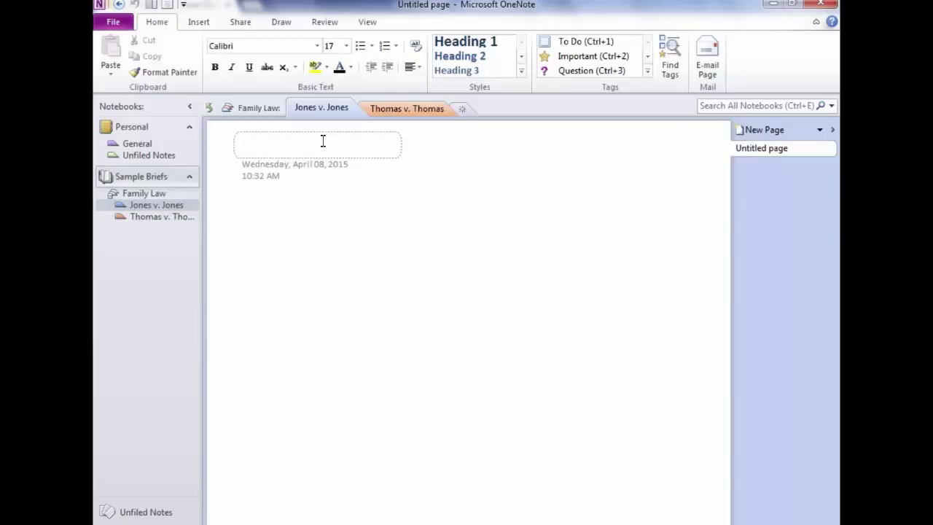
text(Peti)
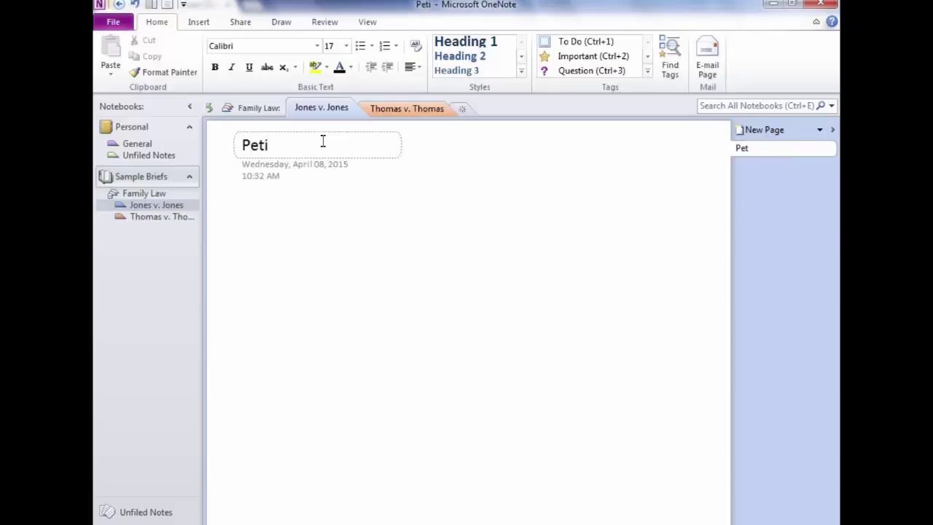
text(tioners)
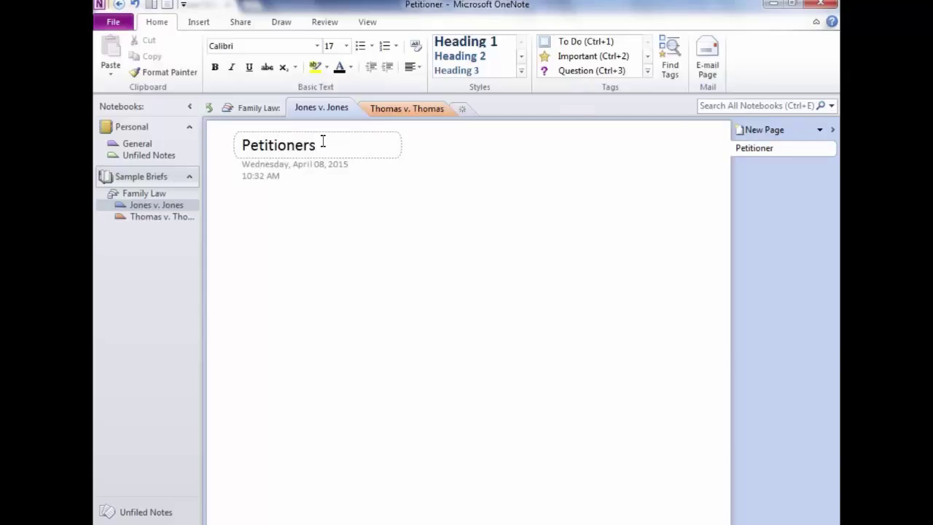
key(BackSpace)
text('s Brief)
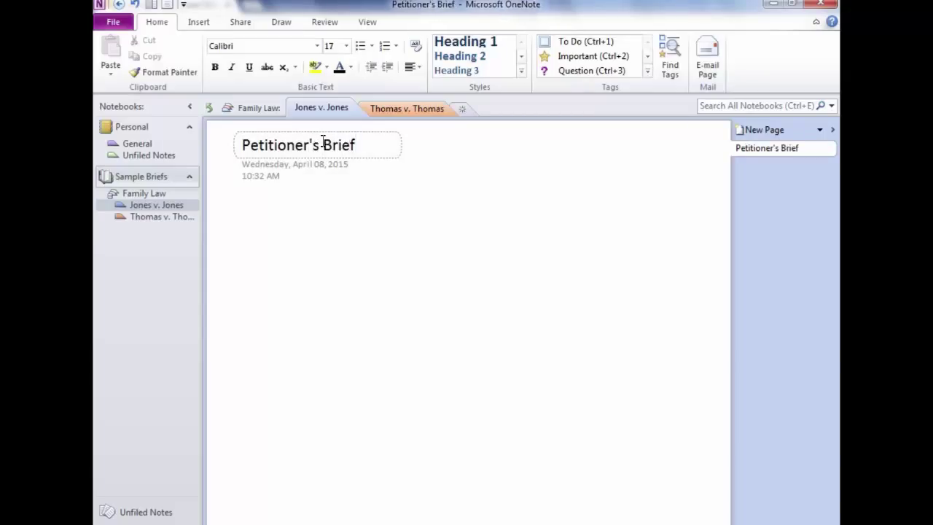
Add a note below the page title with the heading "Notes:" and, after a blank line, the placeholder text "Lskadjf lksjdfljskjdfl".
key(Return)
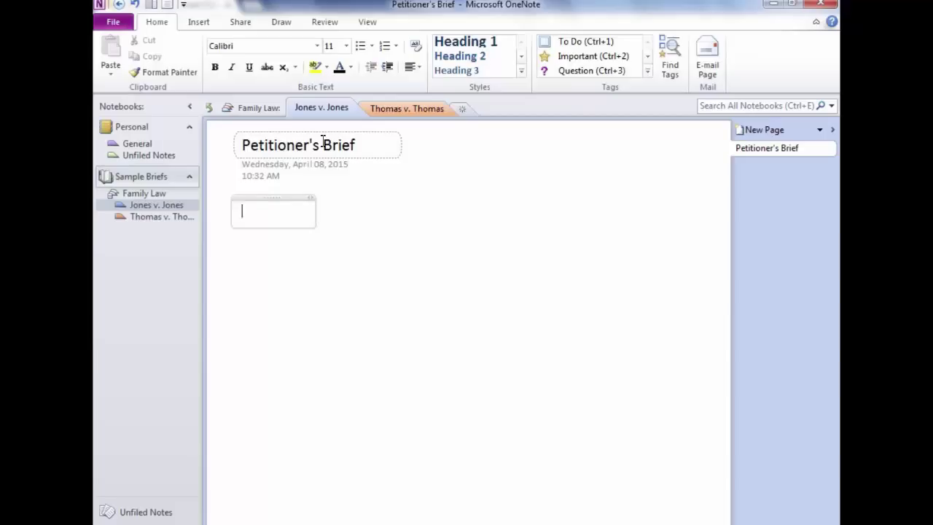
text(Notes:)
key(Return)
key(Return)
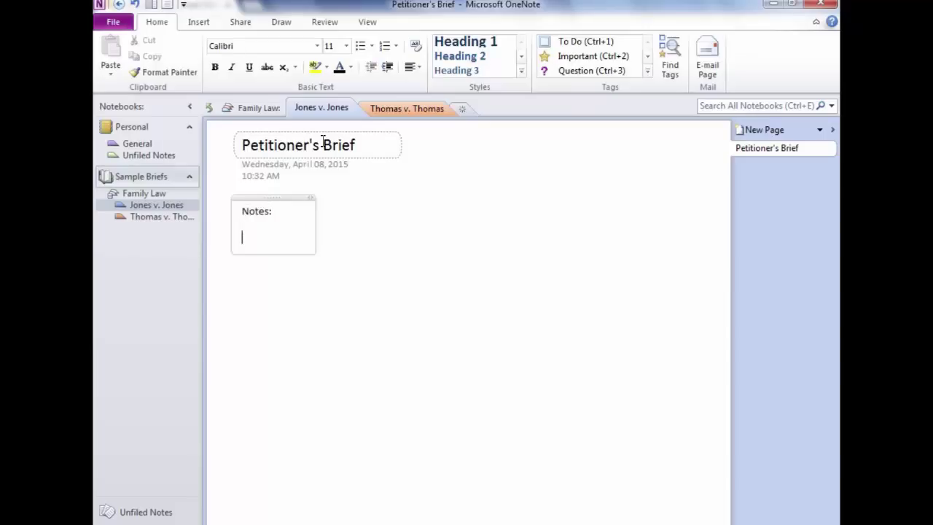
text(lskadjf lksjdfljskjdfl)
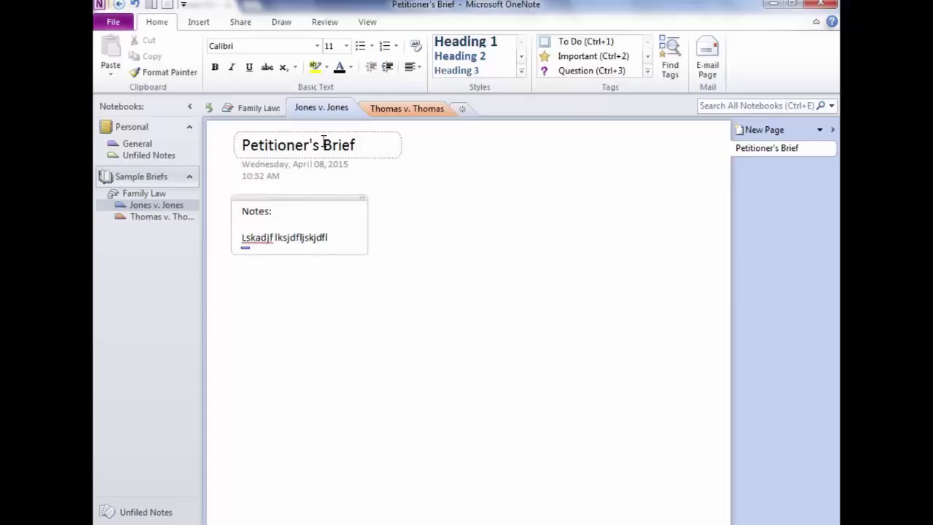
Continue the placeholder paragraph below "Notes:" with random filler text until it spans two lines.
text(lask dflksajd f)
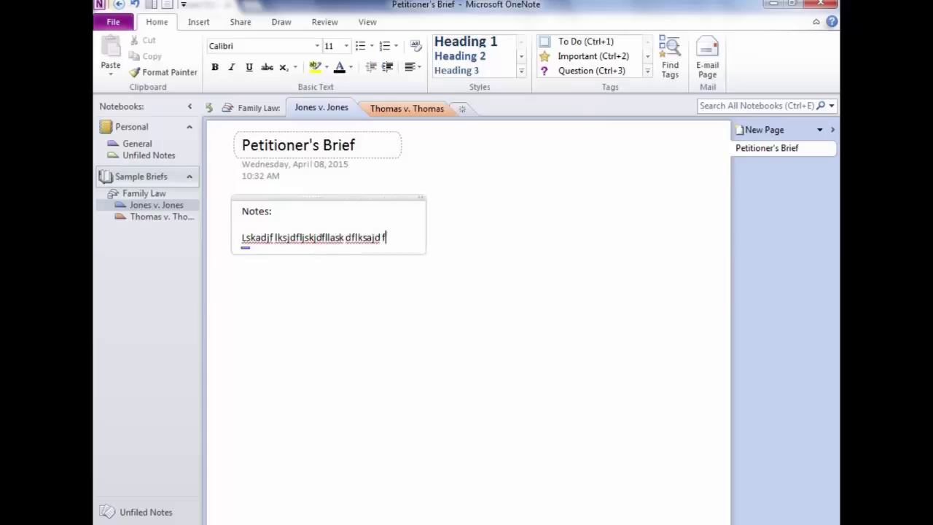
text(lksajd flkasdjf lksadjf lksadjf lksdajf lksdaj flkasdjf laskdjf lksad)
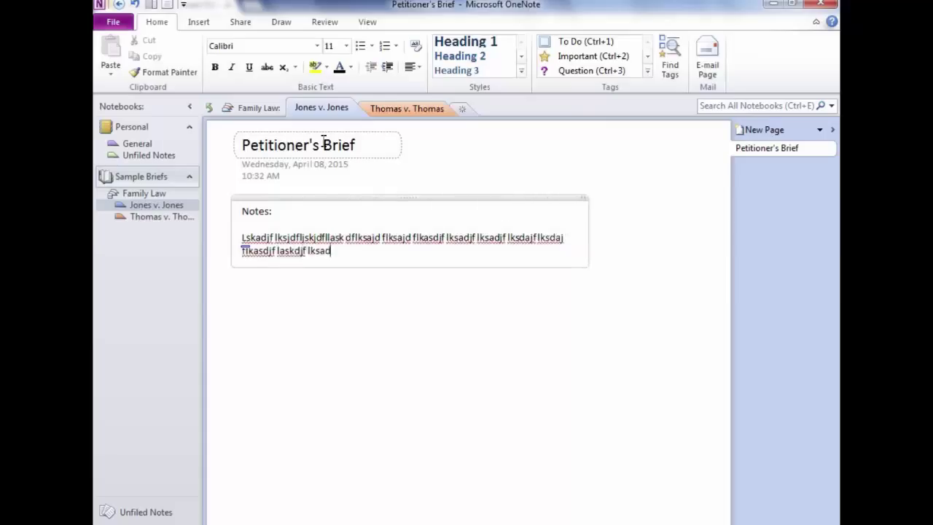
text(jf lsdaj flksdajf lksadjf lksdjf klsdaflkj sadklfj)
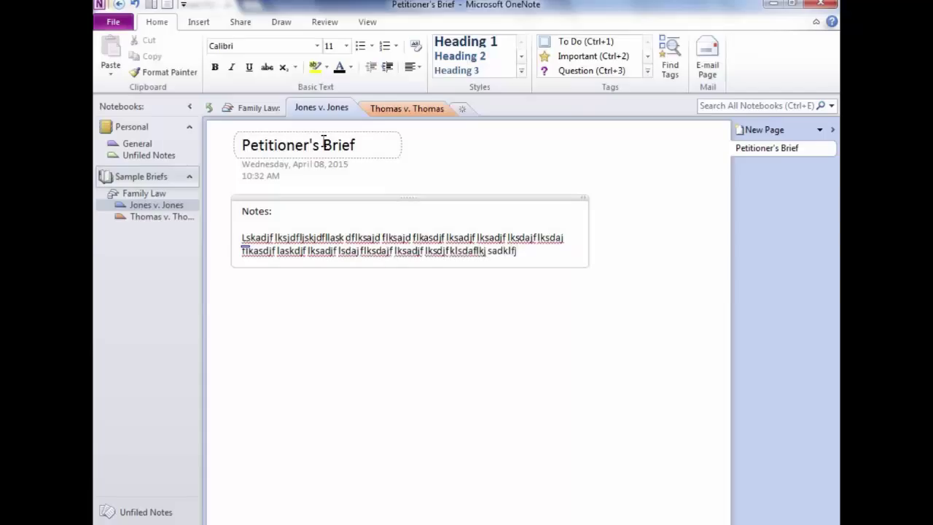
Add the line "Conclusions:" two blank lines below the notes paragraph, followed by a blank line and about two lines of random filler text.
key(Return)
key(Return)
key(Return)
text(Concl)
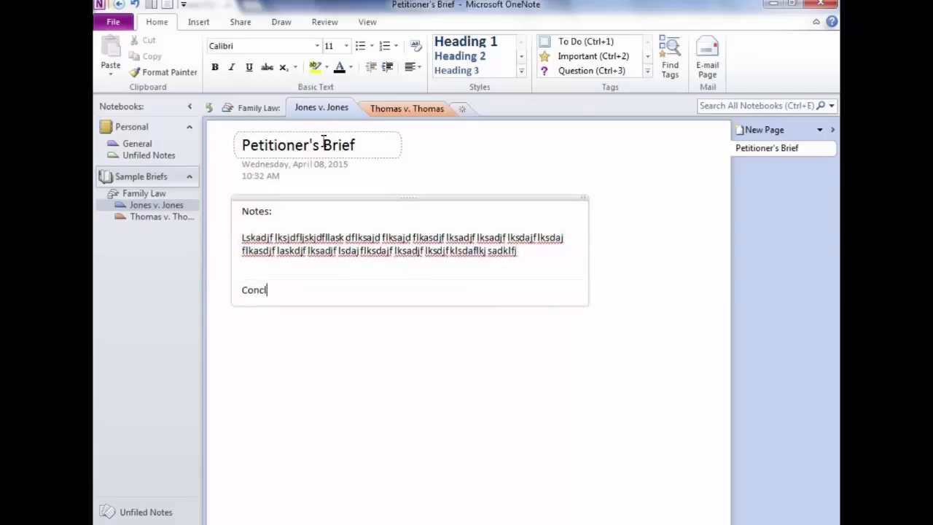
text(usions:)
key(Return)
key(Return)
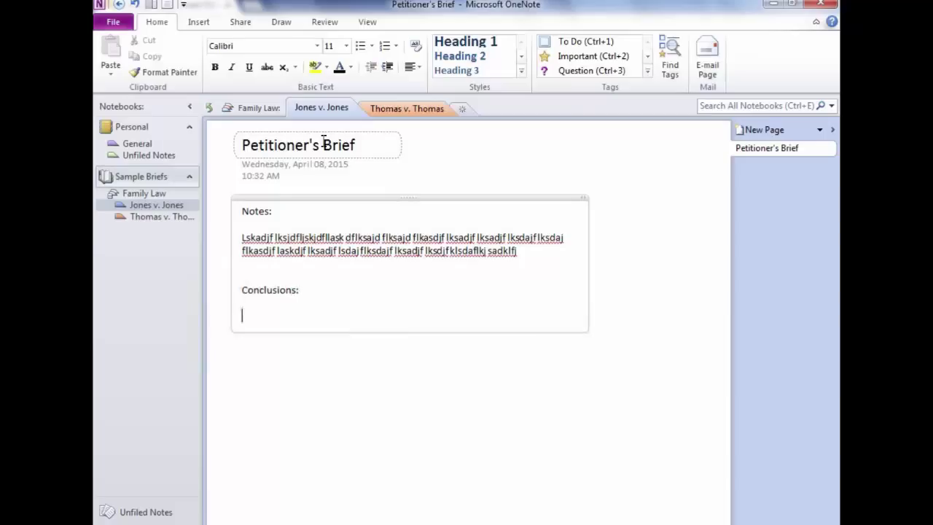
text(Asldkfj slakdjf lskdajf lksadjf lksadj f)
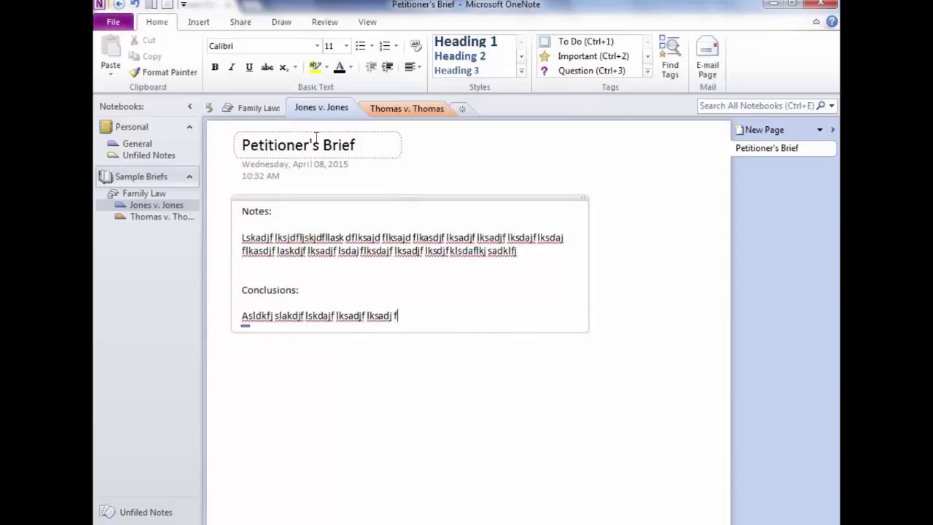
text(lksadjf lkasdj flksajdjf lksadjf lksadjflsadkjf lsakdjf lksadjf saldkfjj sadlkfj sdalkf)
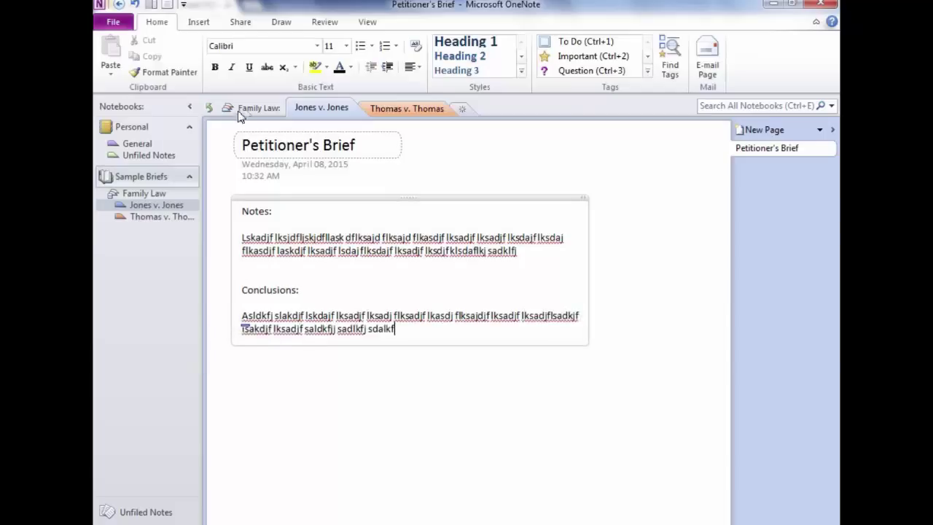
Apply the Heading 1 style to the "Notes:" and "Conclusions:" lines.
click(255, 211)
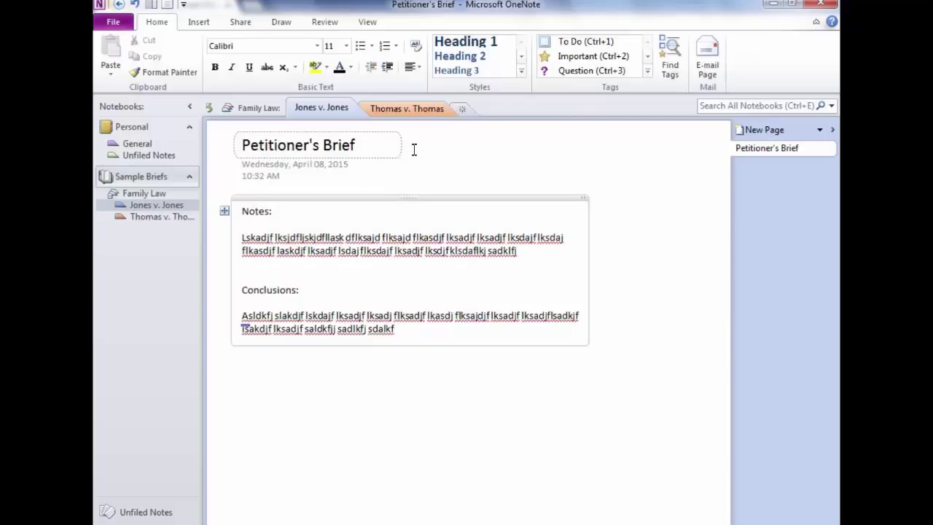
click(474, 48)
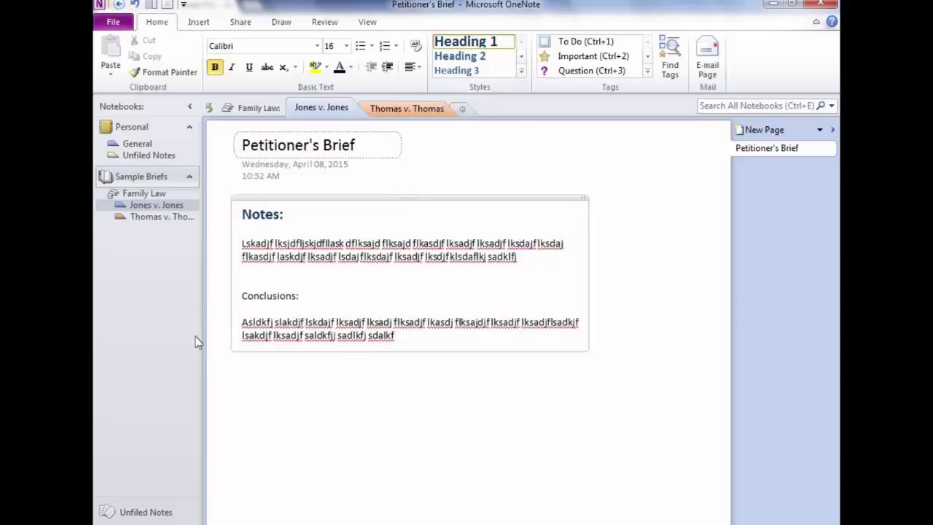
click(268, 295)
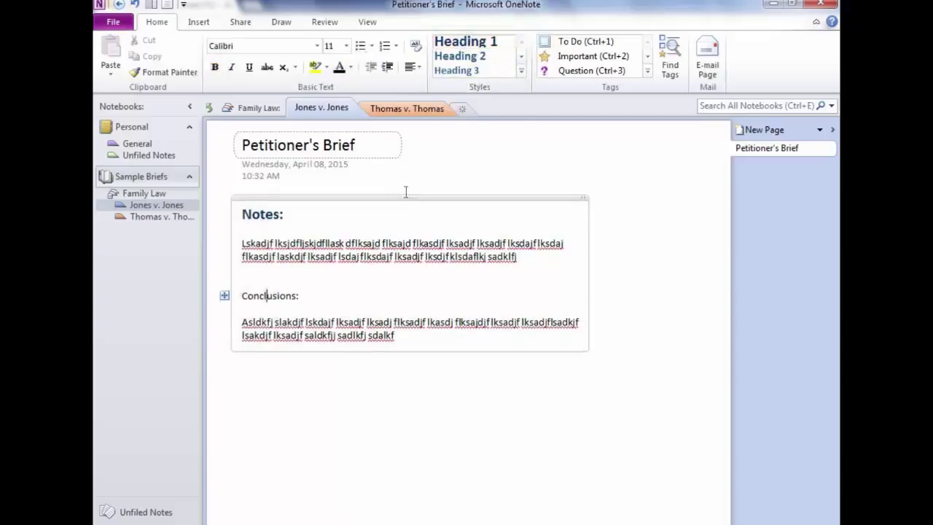
click(488, 51)
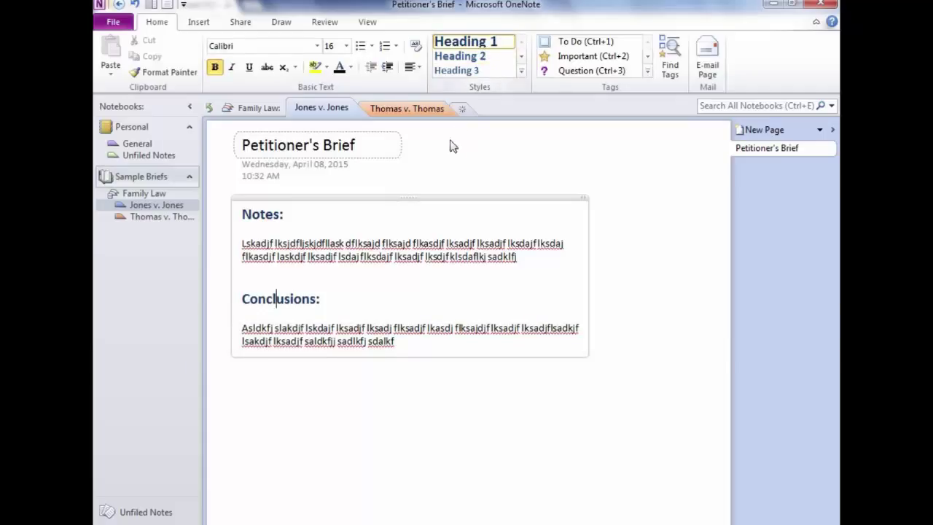
click(522, 71)
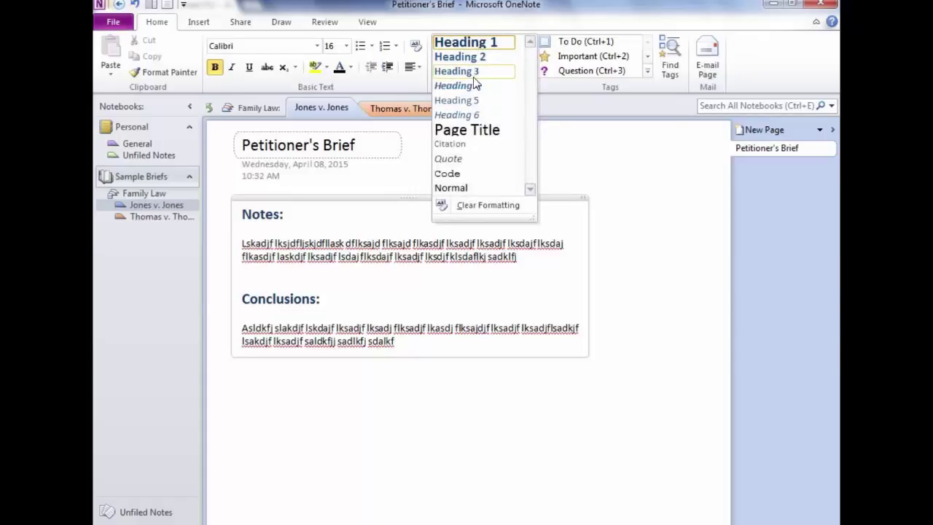
click(419, 346)
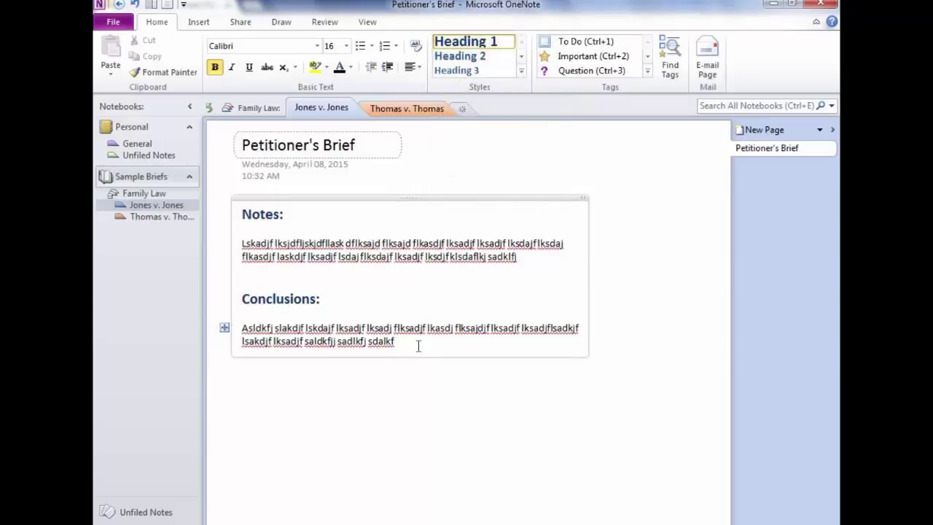
key(Return)
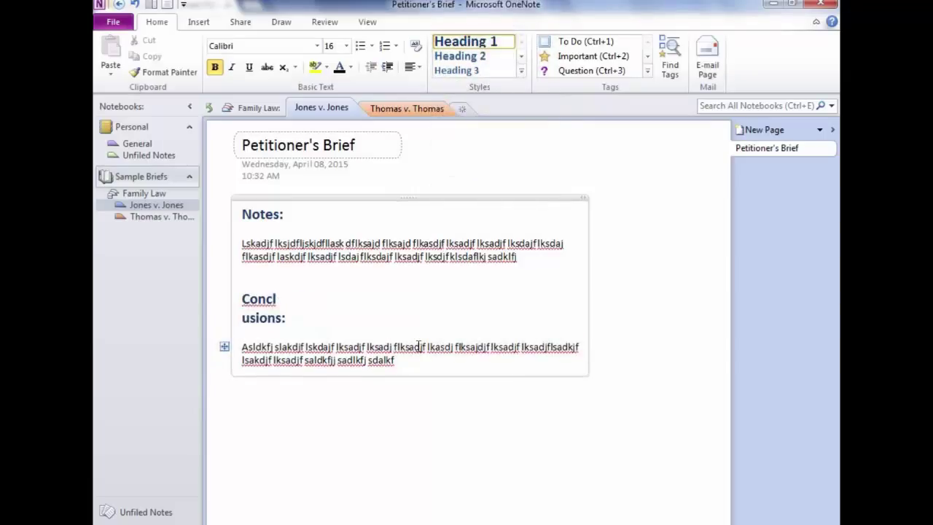
key(BackSpace)
Add four new lines after the end of the Conclusions paragraph.
key(Down)
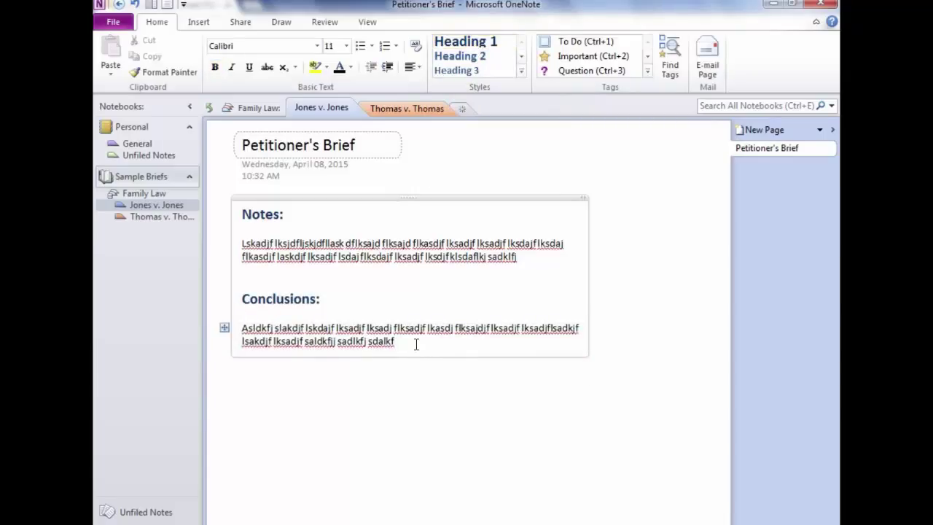
key(Return)
key(Return)
key(Return)
key(Return)
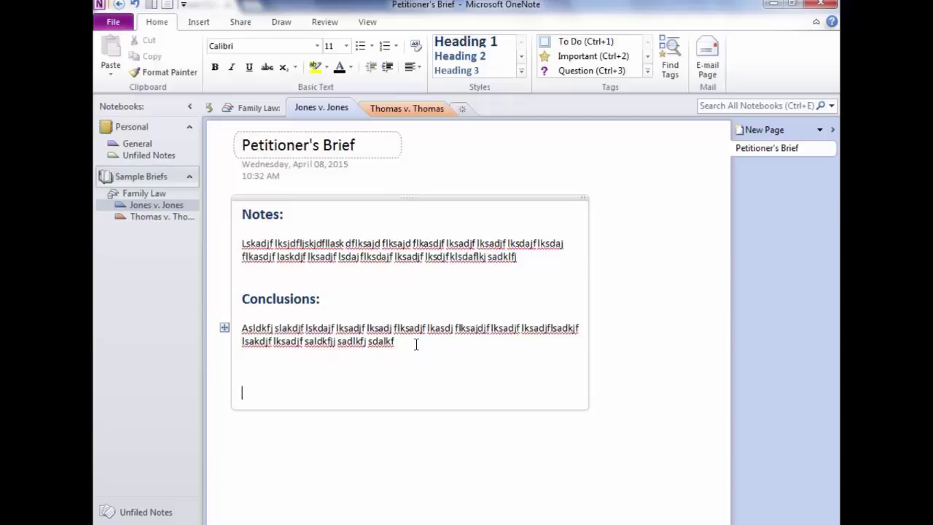
Create a one-row table below the Conclusions text with the column headers Name, Address, Phone and Email.
text(Name)
key(Tab)
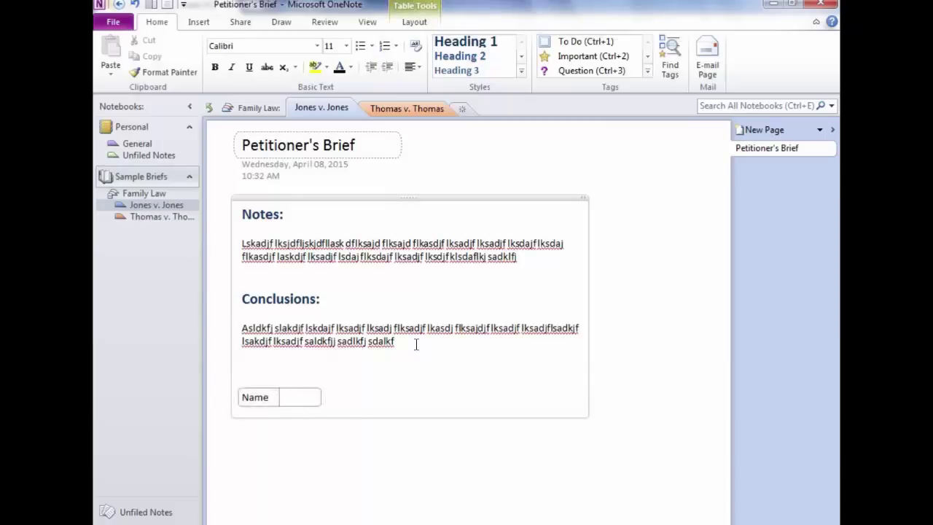
text(Address)
key(Tab)
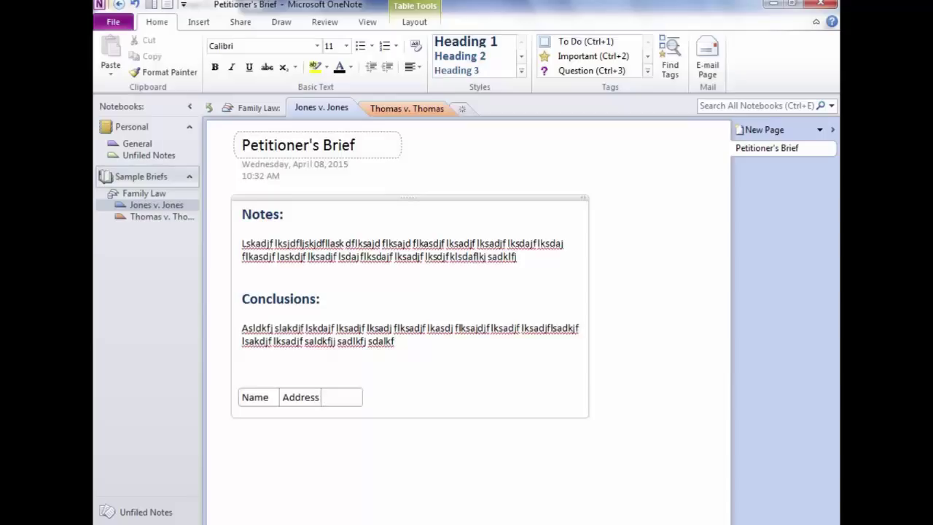
text(Phone)
key(Tab)
text(Email)
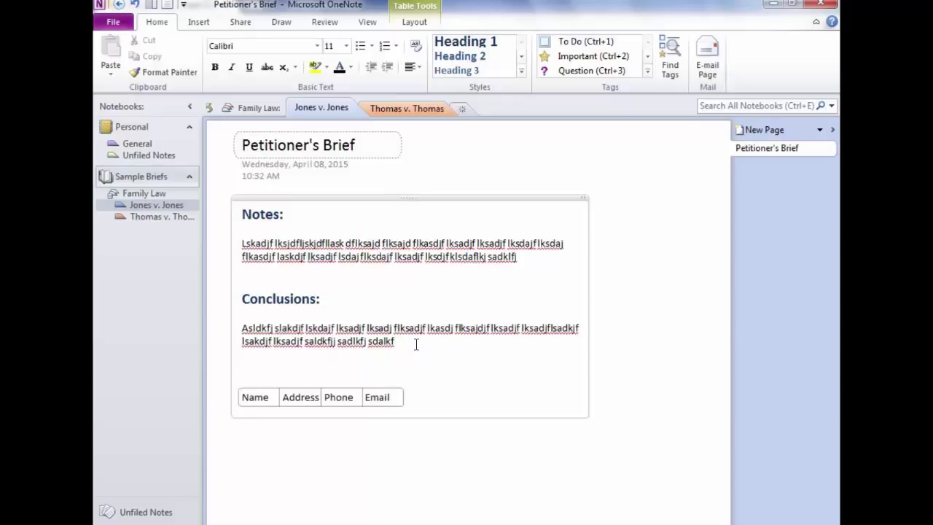
Add a second table row and fill in the contact's first name, two-line address, phone number and e-mail placeholder.
key(Return)
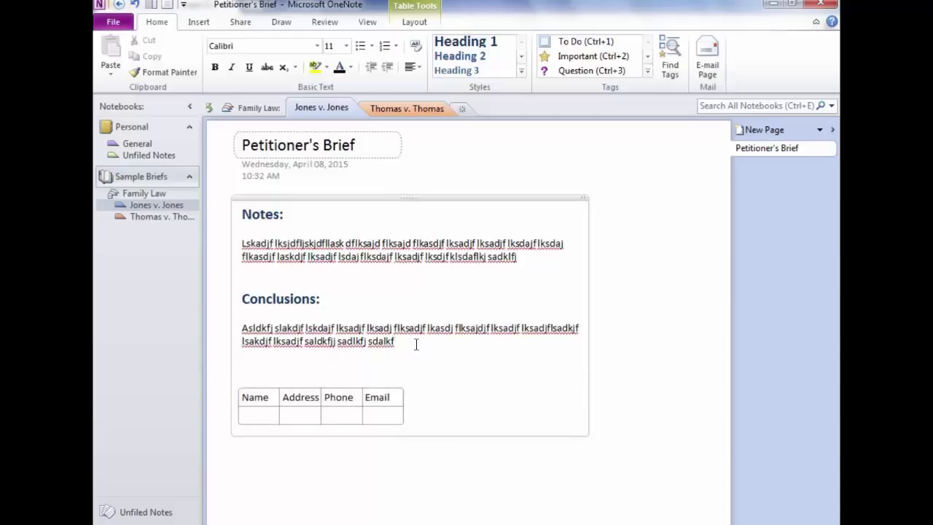
text(Sandy)
key(Tab)
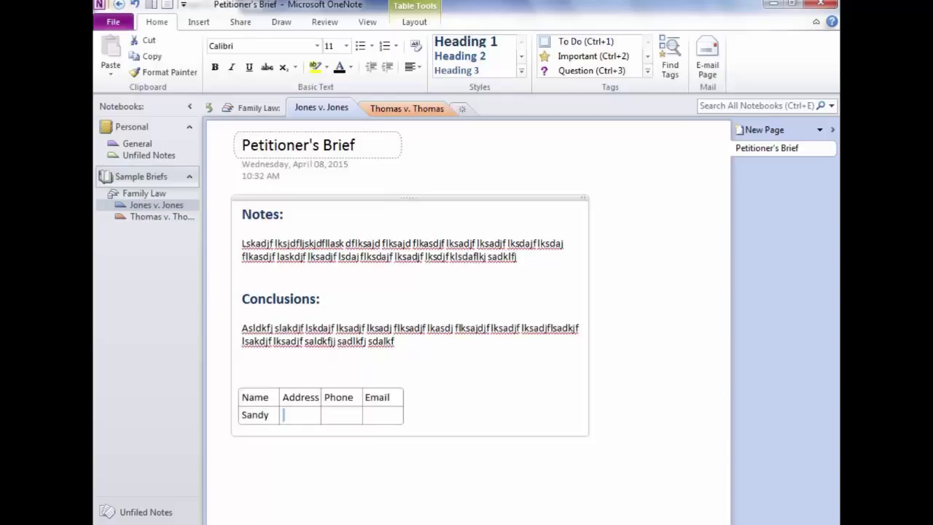
text(55 Oak)
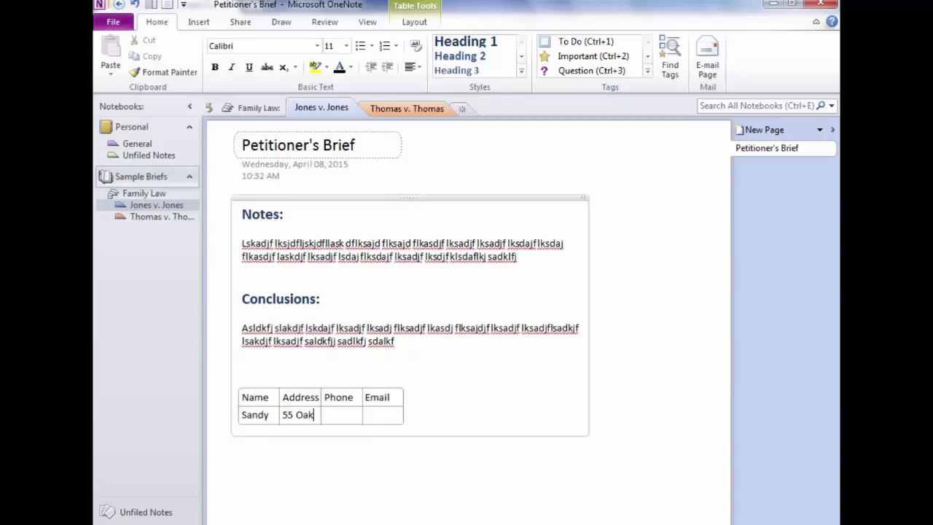
text( St)
key(Return)
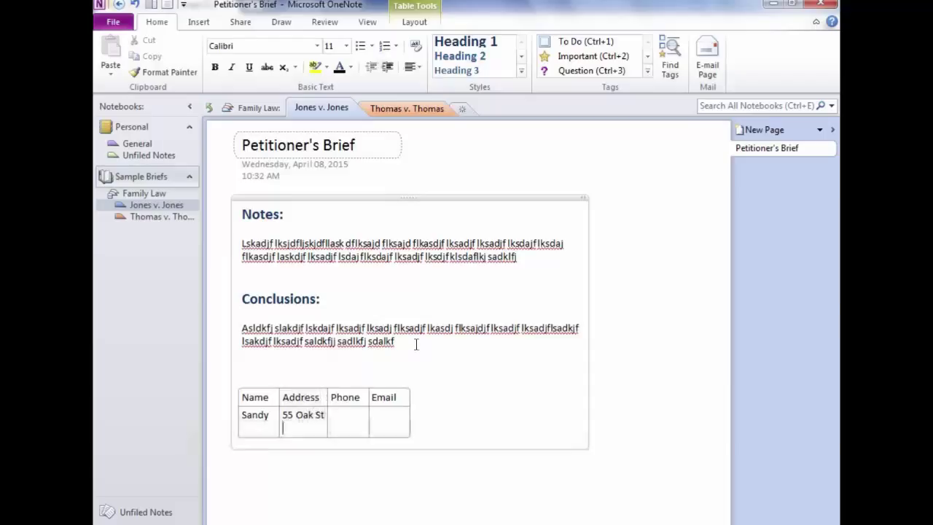
text(Seattle)
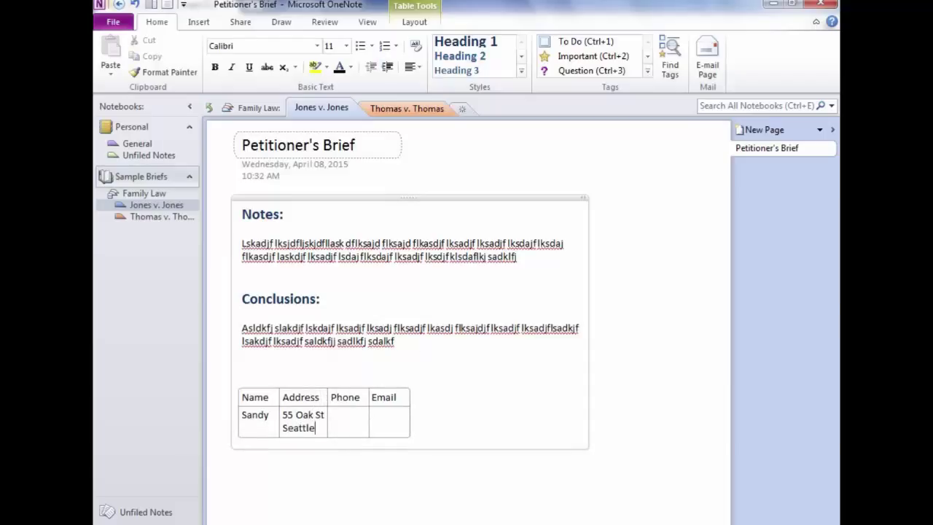
key(Tab)
text(555-6666)
key(Tab)
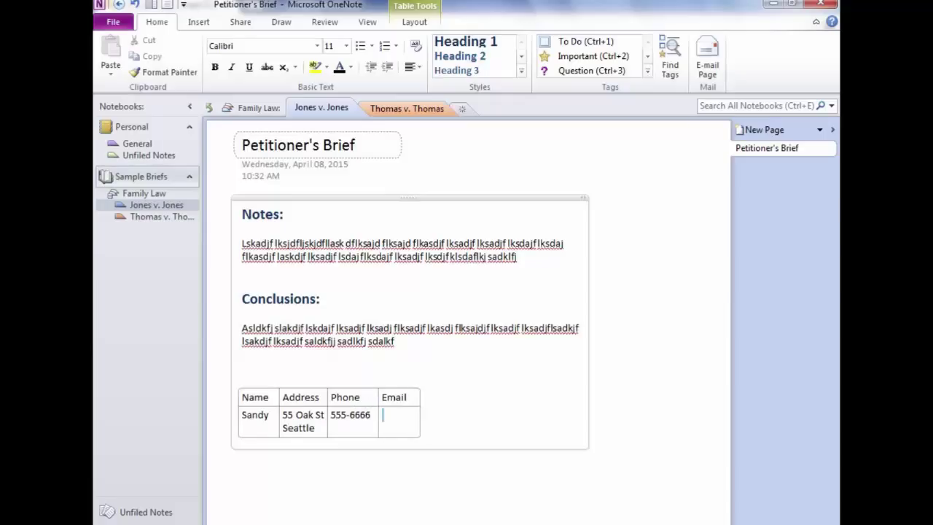
text(sandy...)
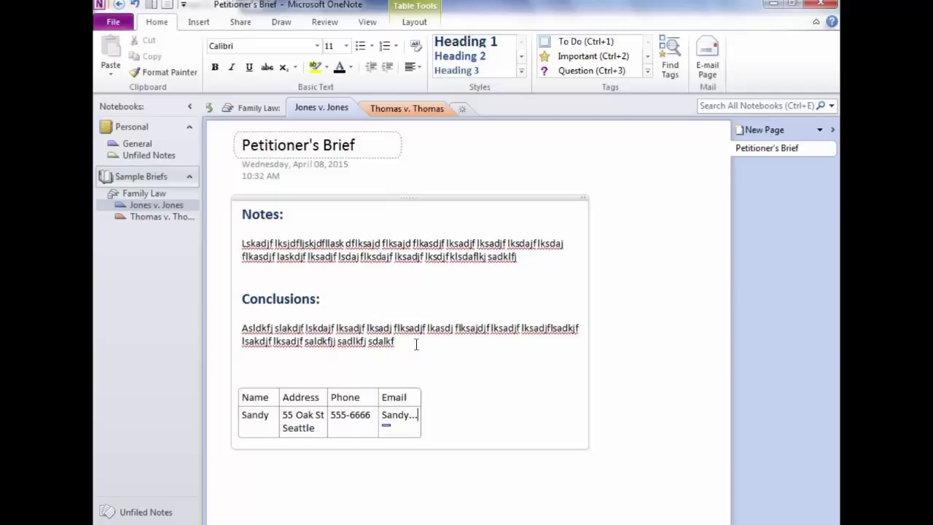
Extend the contact table with a long run of empty rows below the contact's row, ending in the last Email cell.
key(Tab)
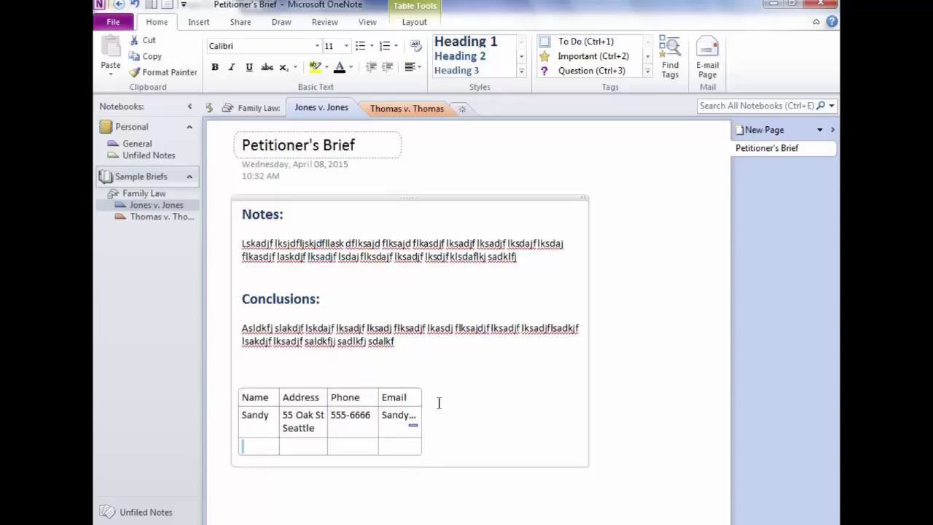
click(413, 395)
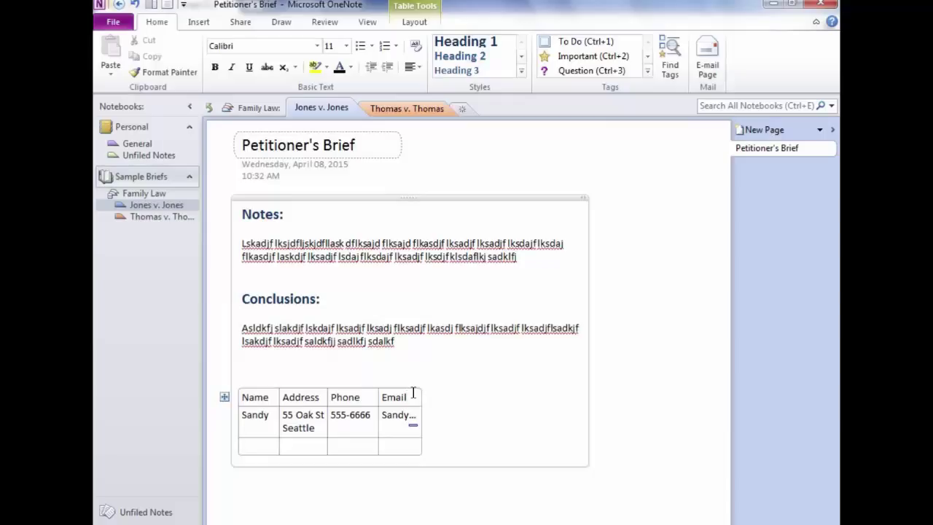
click(391, 445)
key(Tab)
key(Tab)
key(Tab)
key(Tab)
key(Tab)
key(Tab)
key(Tab)
key(Tab)
key(Tab)
key(Tab)
key(Tab)
key(Tab)
key(Tab)
key(Tab)
key(Tab)
key(Tab)
key(Tab)
key(Tab)
key(Tab)
key(Tab)
key(Tab)
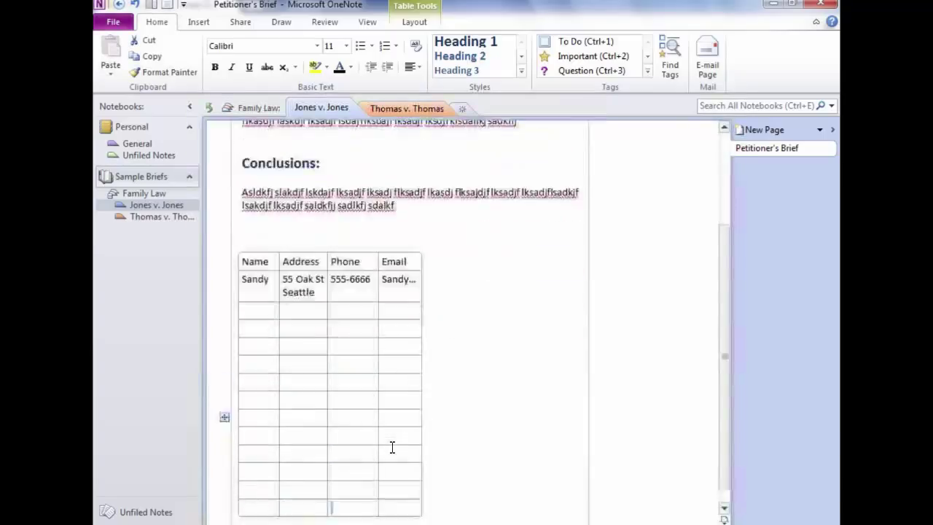
key(Tab)
key(Tab)
key(Tab)
key(Tab)
key(Tab)
key(Tab)
key(Tab)
key(Tab)
key(Tab)
key(Tab)
key(Tab)
key(Tab)
key(Tab)
key(Tab)
key(Tab)
key(Tab)
key(Tab)
key(Tab)
key(Tab)
key(Tab)
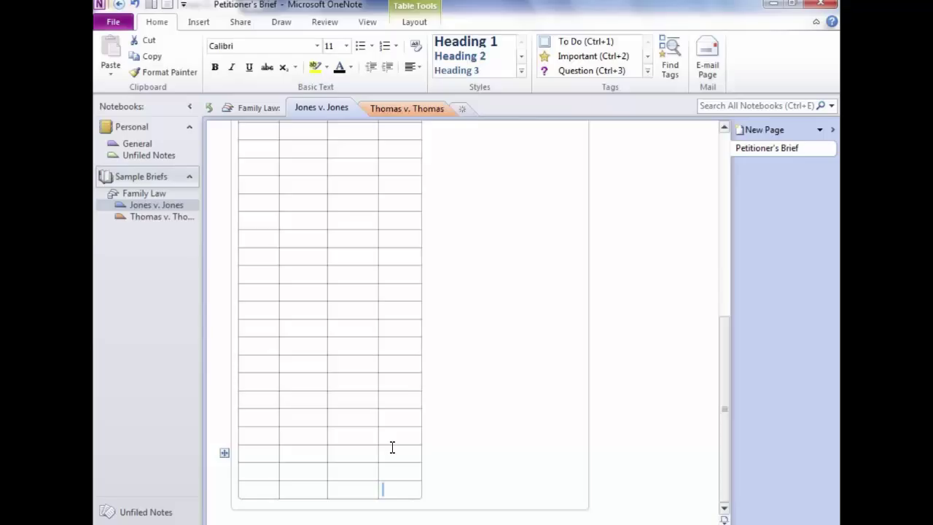
Enter "sadlkfj" in lower case in the last row's Email cell and add another empty row below it.
click(724, 127)
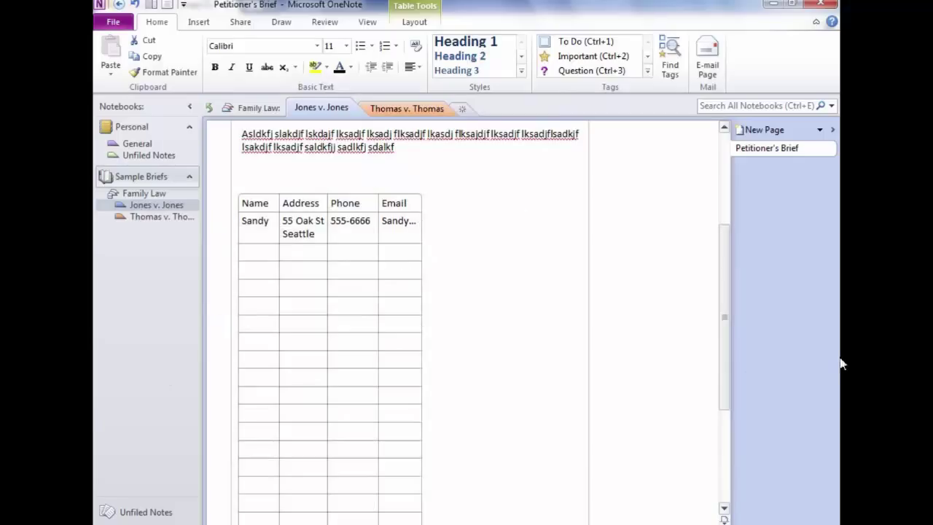
drag(722, 234, 671, 387)
text(sad)
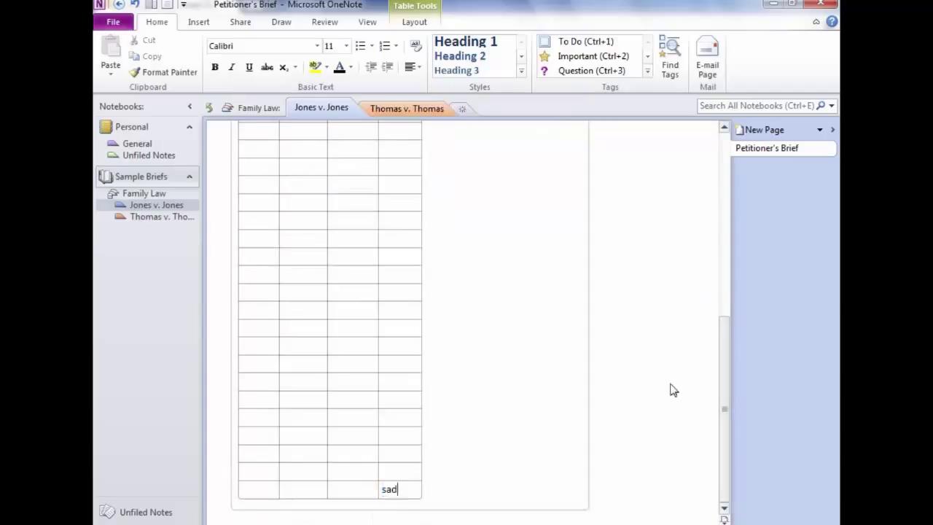
text(lkfj)
key(Return)
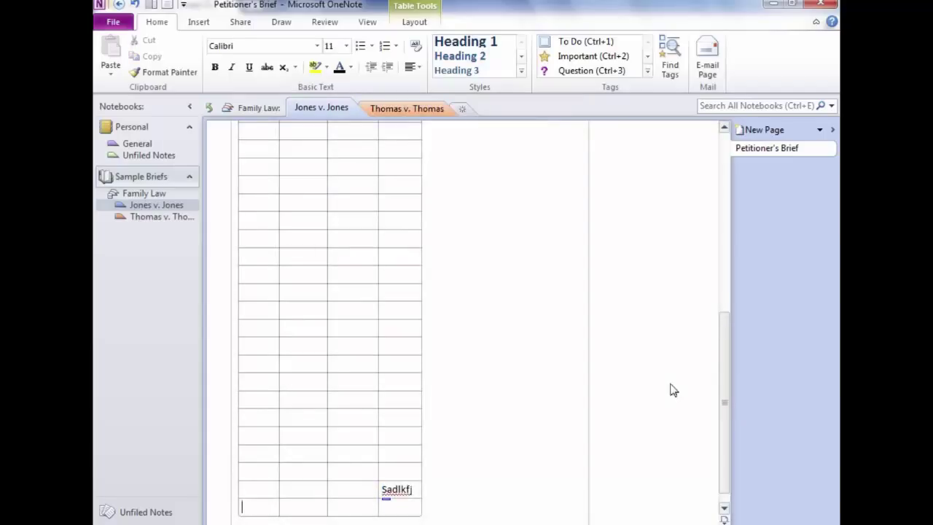
key(ctrl+z)
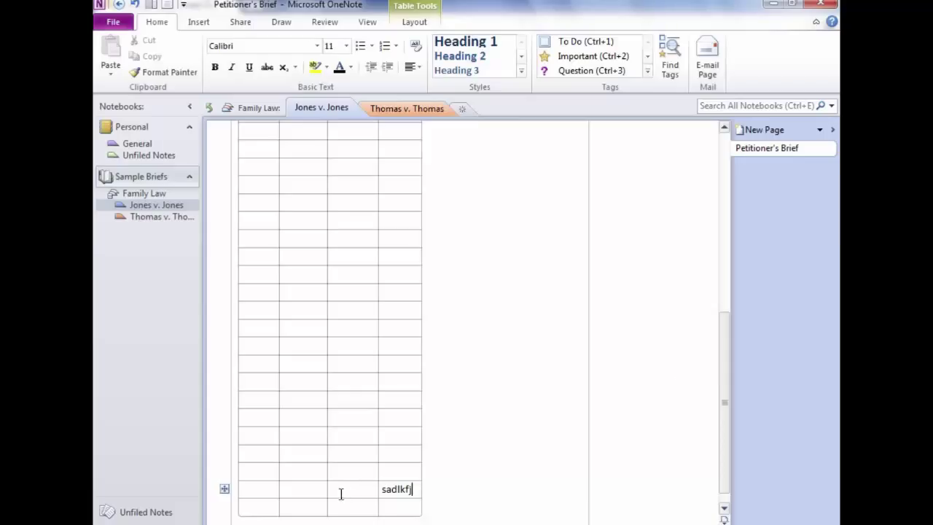
Replace the filler text in the Email cell with "f" and place the cursor on the line below the table.
double_click(396, 489)
key(BackSpace)
text(f)
key(Tab)
scroll(397, 487, down, 1)
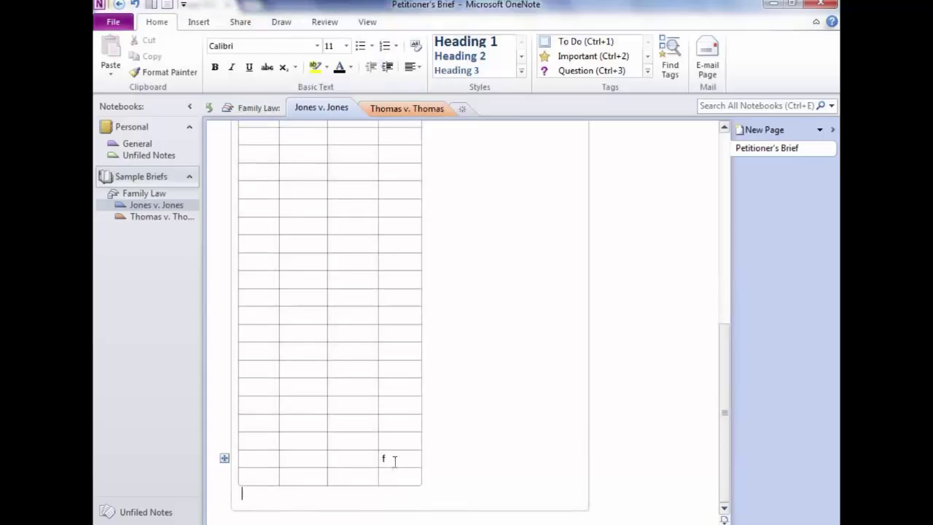
Delete the filler letter "f" from the Email cell near the end of the contact table.
click(392, 461)
key(BackSpace)
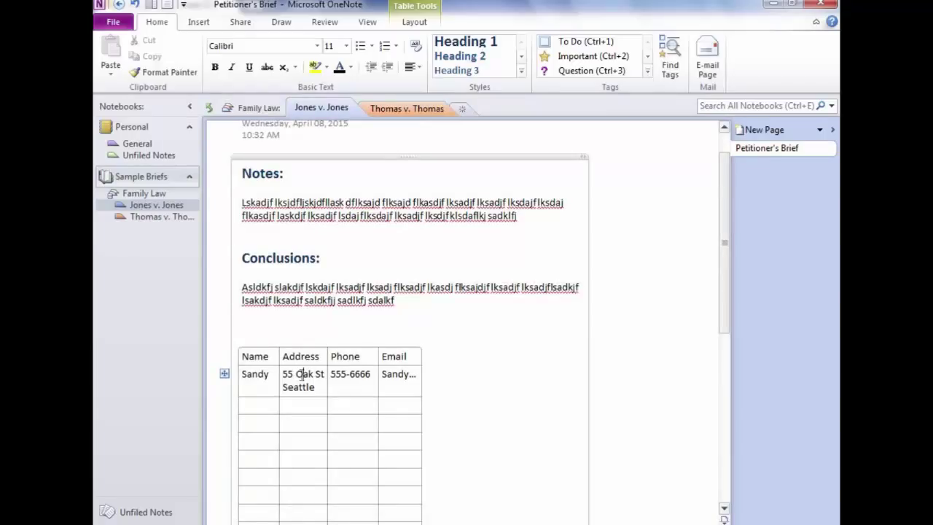
Try inserting a blank column to the right of the Phone column and undo the insertion.
click(362, 356)
click(413, 23)
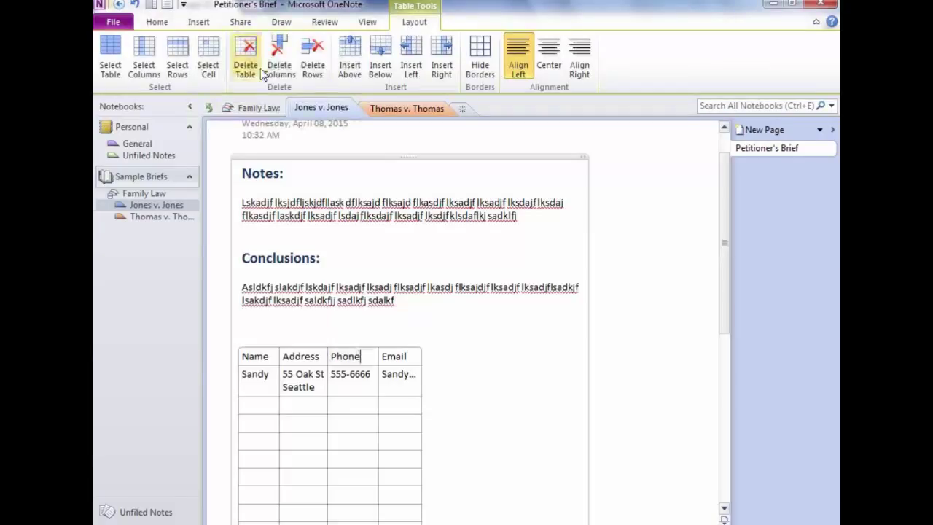
click(443, 57)
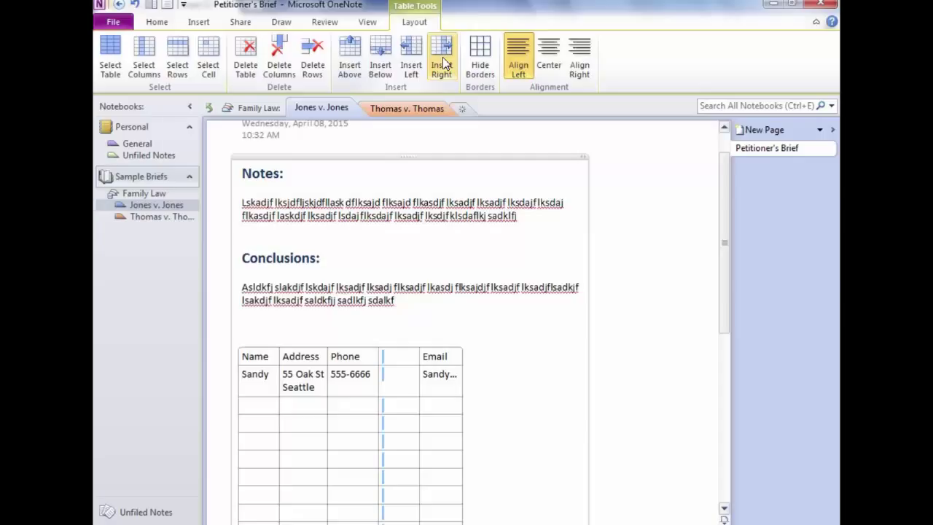
key(ctrl+z)
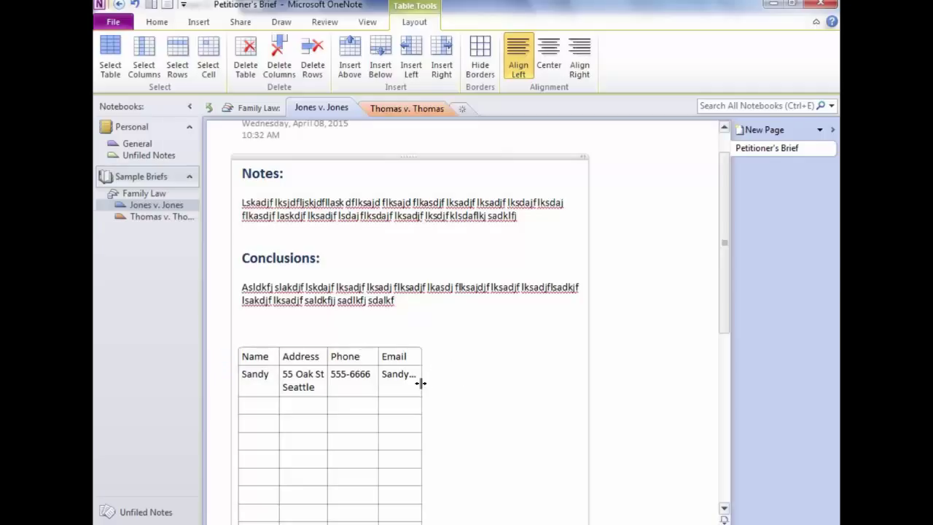
Widen the Email, Phone, Address and Name columns of the contact table.
drag(421, 383, 547, 381)
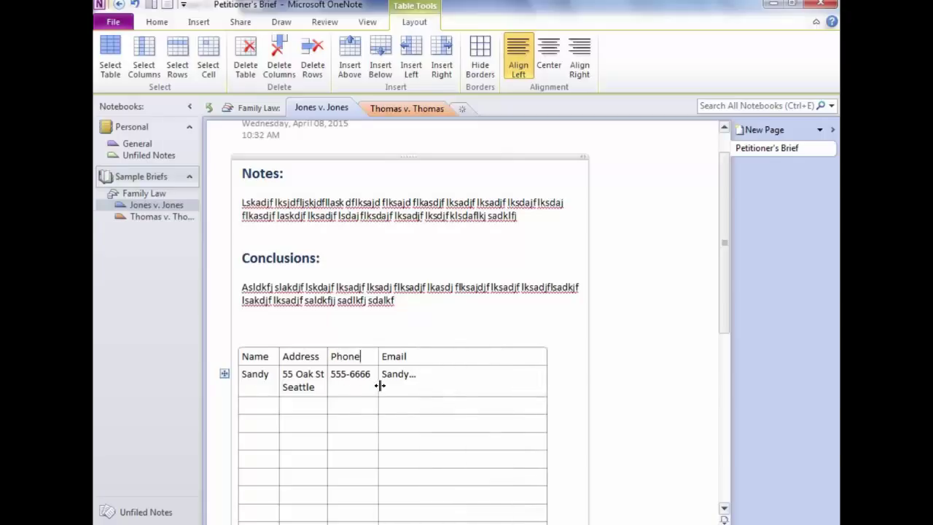
drag(379, 384, 439, 392)
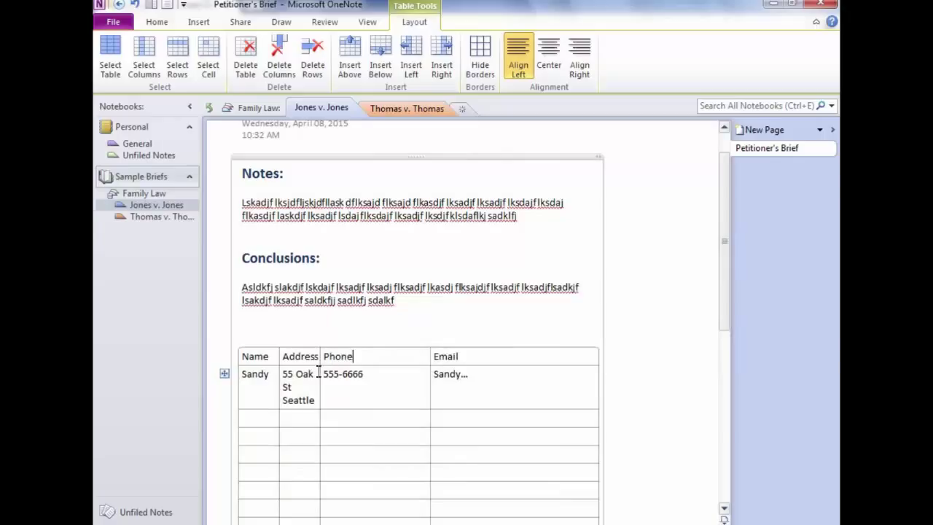
drag(318, 373, 363, 375)
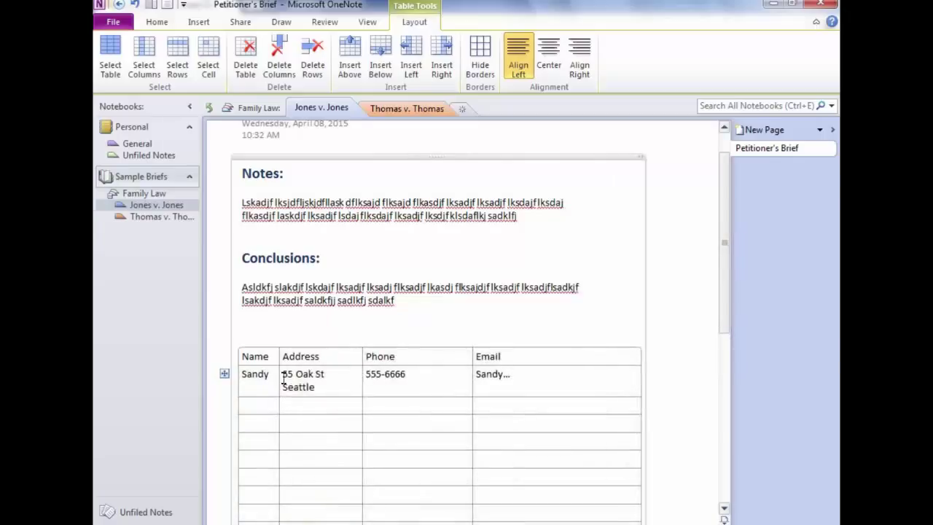
drag(276, 376, 307, 376)
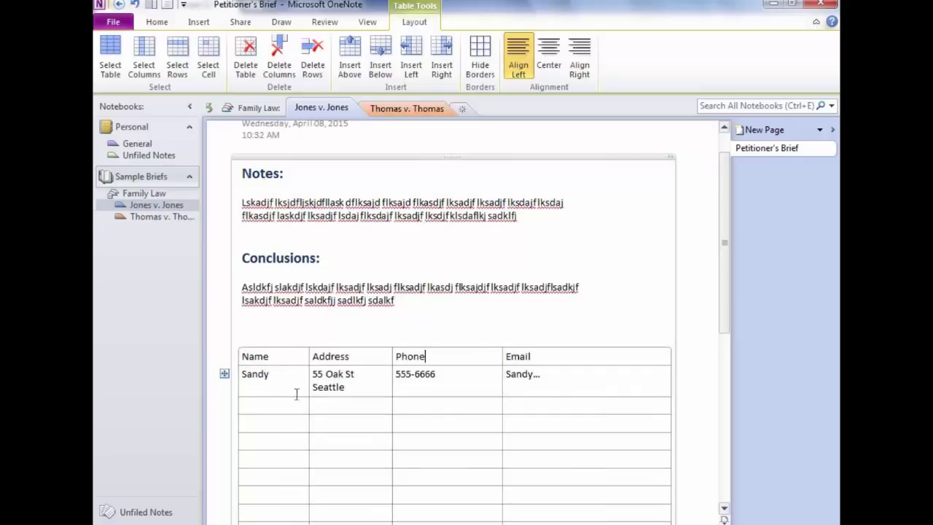
Fill the first empty table row with a second contact's first name, "Lksdfj" as address, "Lkj" as phone and "lkj" as e-mail.
click(254, 413)
text(Roger)
key(Tab)
text(Lksdfj)
key(Tab)
text(Lkj)
key(Tab)
text(lkj)
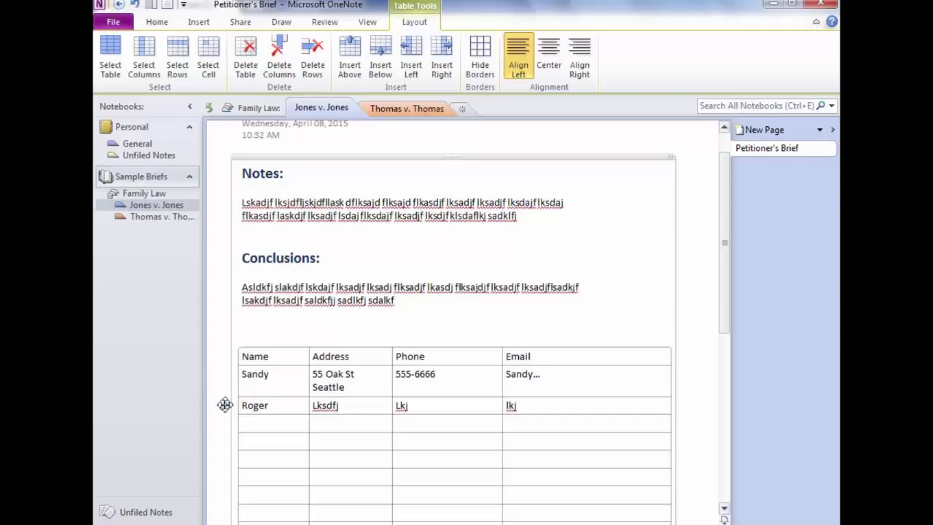
Try moving the second contact's row above the first contact's row and undo the move.
drag(225, 405, 225, 376)
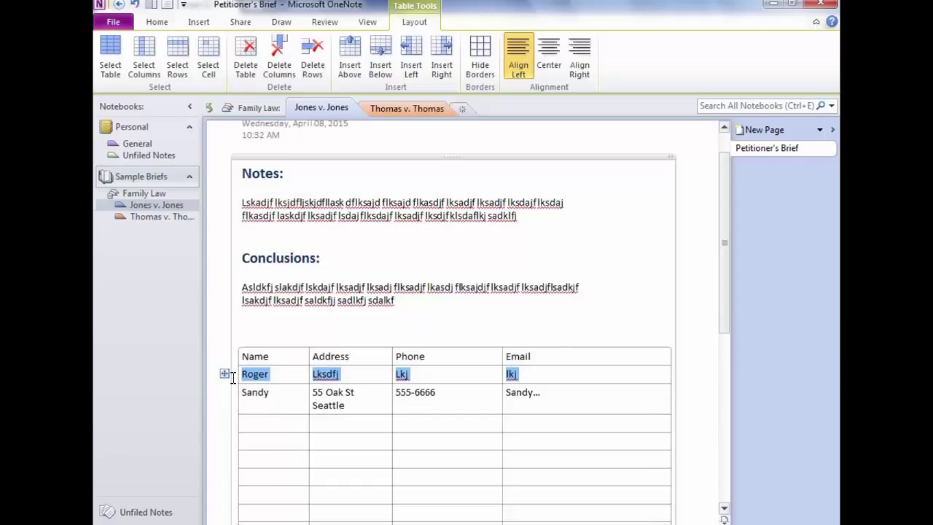
key(ctrl+z)
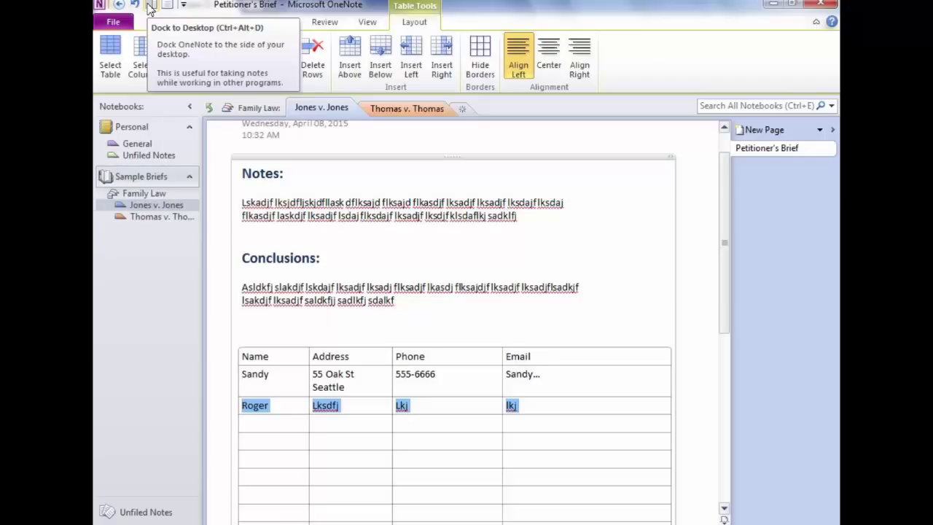
Show the Quick Access Toolbar below the ribbon and deselect the second contact's row.
right_click(150, 7)
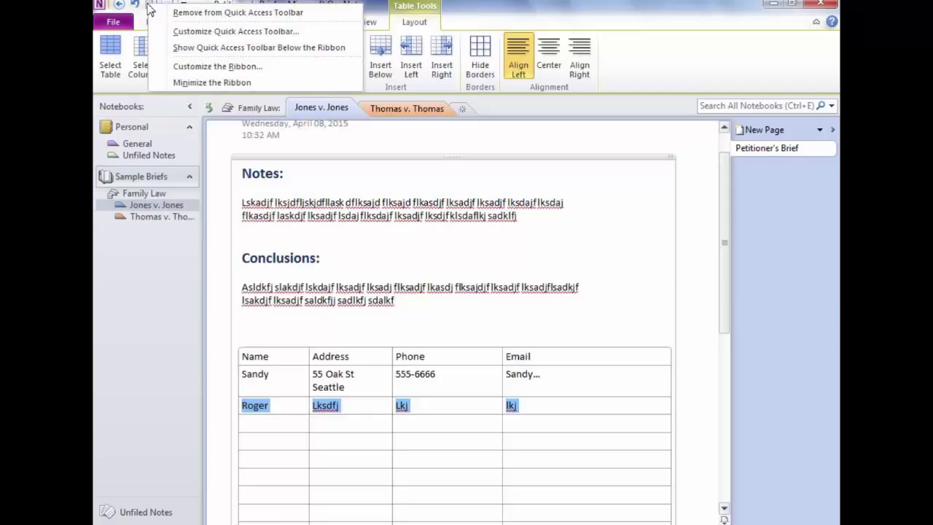
click(232, 48)
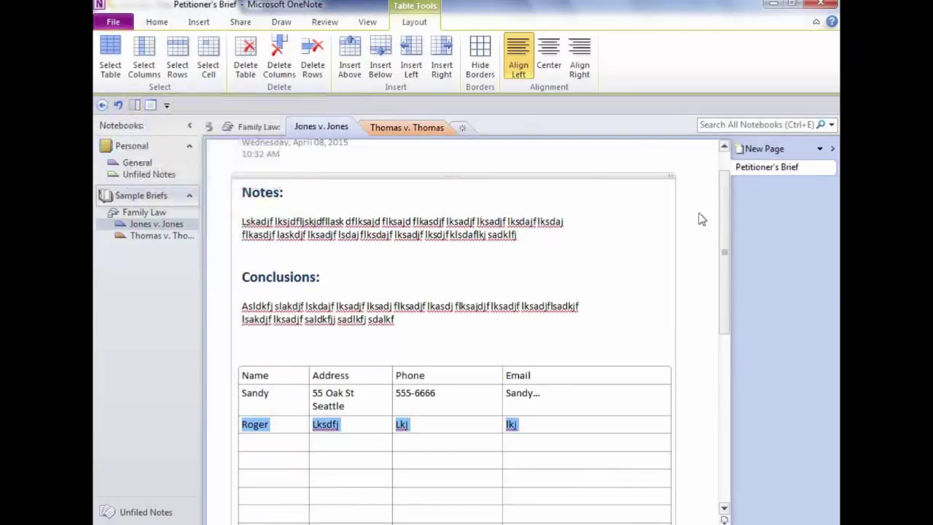
click(546, 310)
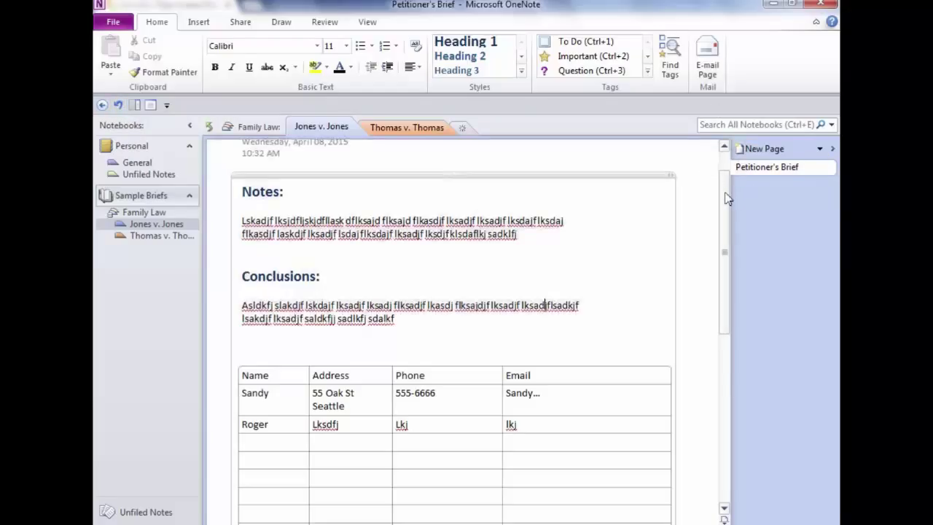
Add a new blank page to the Jones v. Jones section.
drag(726, 199, 727, 210)
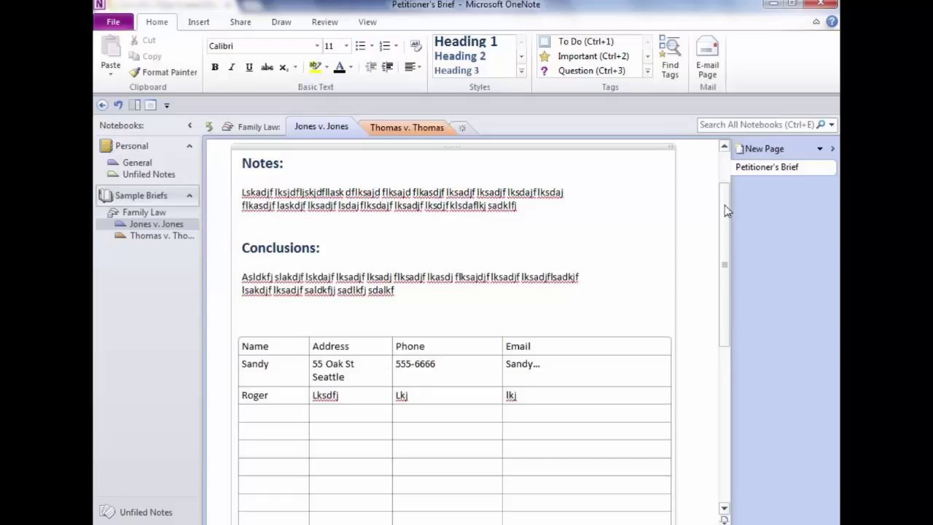
drag(724, 205, 727, 217)
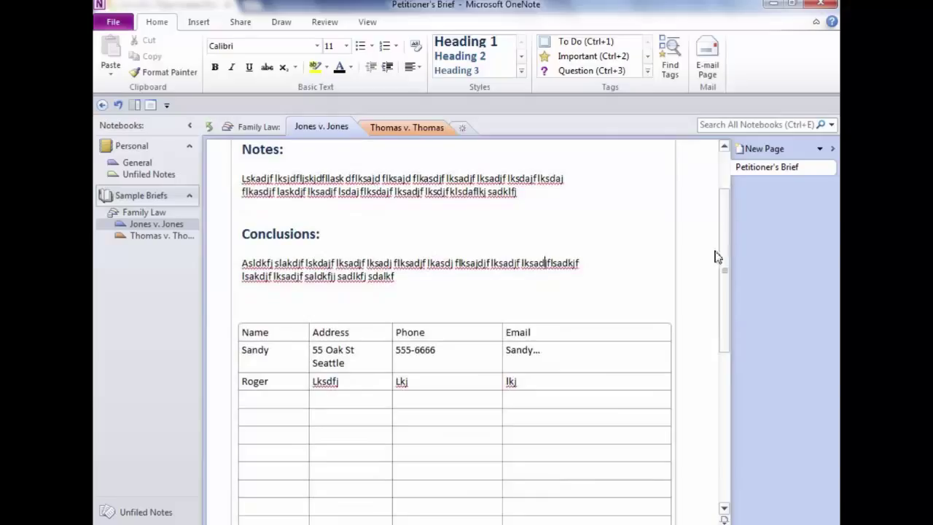
click(753, 153)
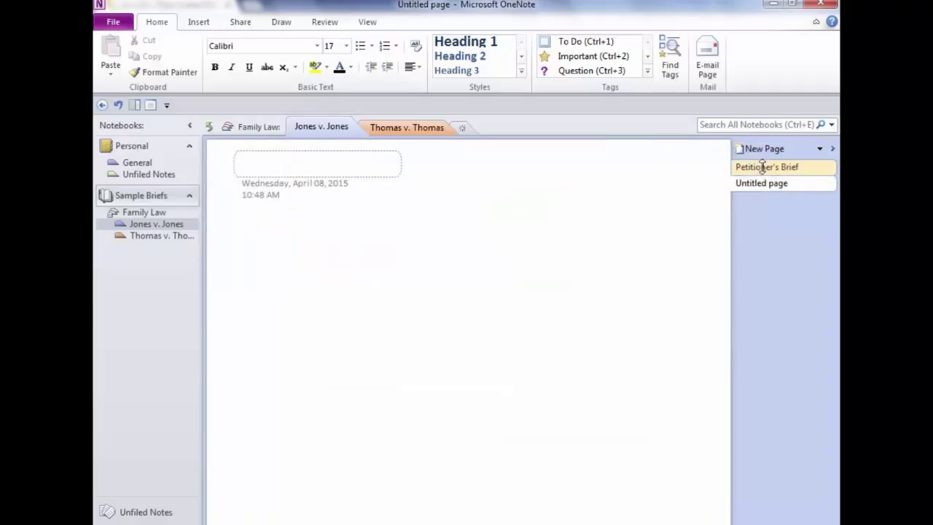
click(762, 167)
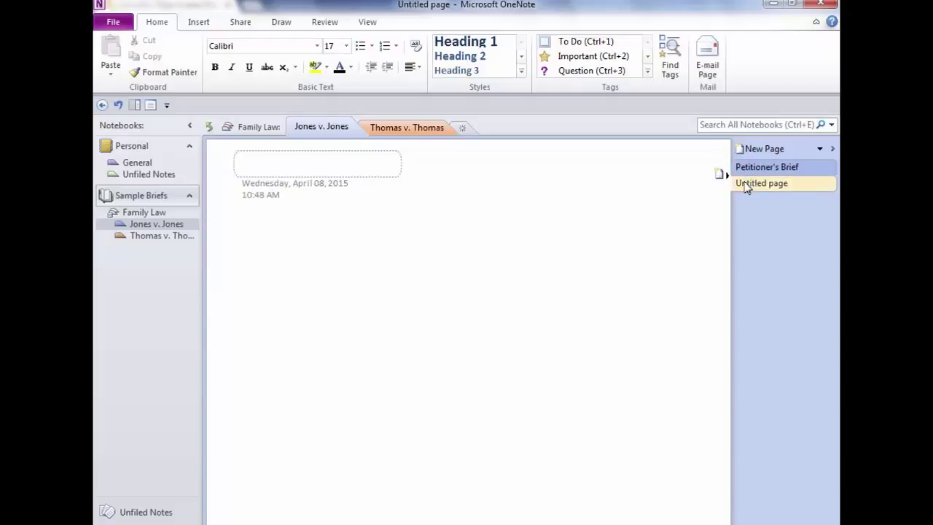
Return to the Petitioner's Brief page and cut the entire contact table from below the Conclusions text.
click(755, 168)
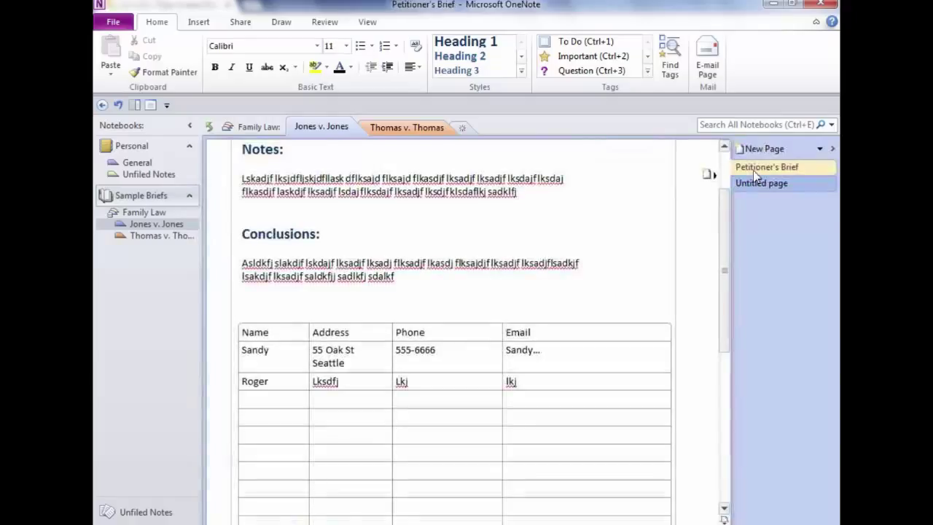
click(355, 319)
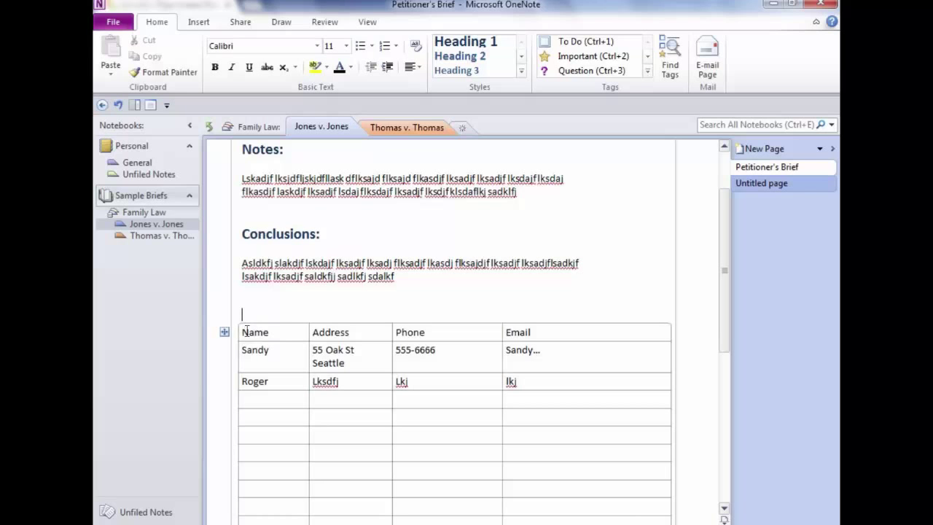
drag(245, 332, 518, 413)
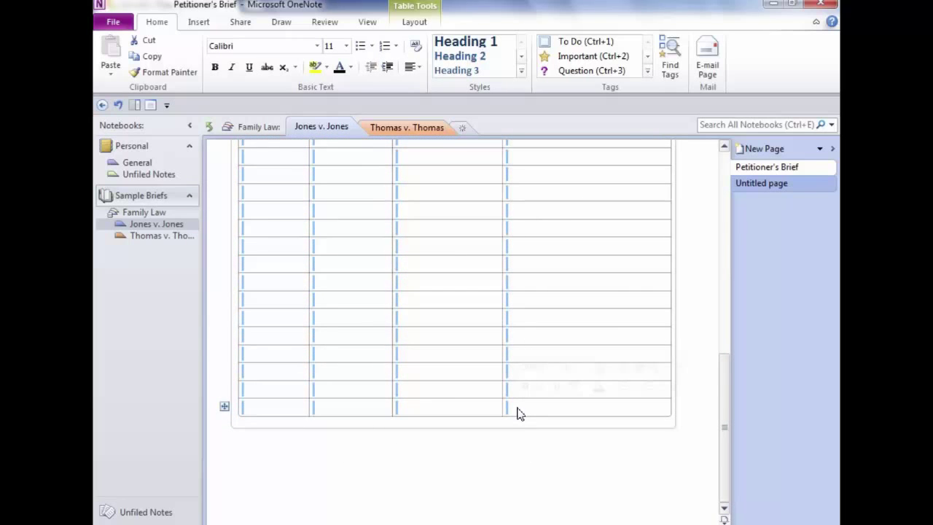
key(Delete)
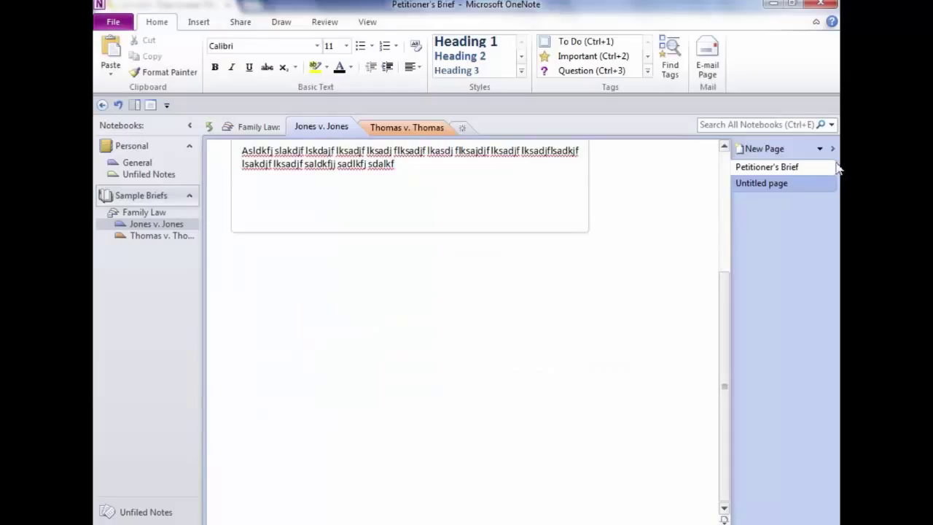
Title the new untitled page "Witness List".
click(763, 187)
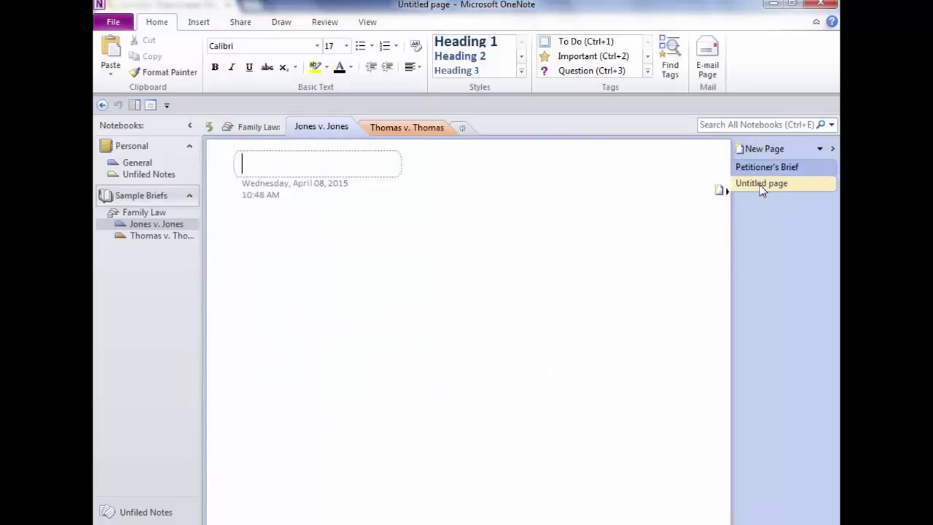
text(W)
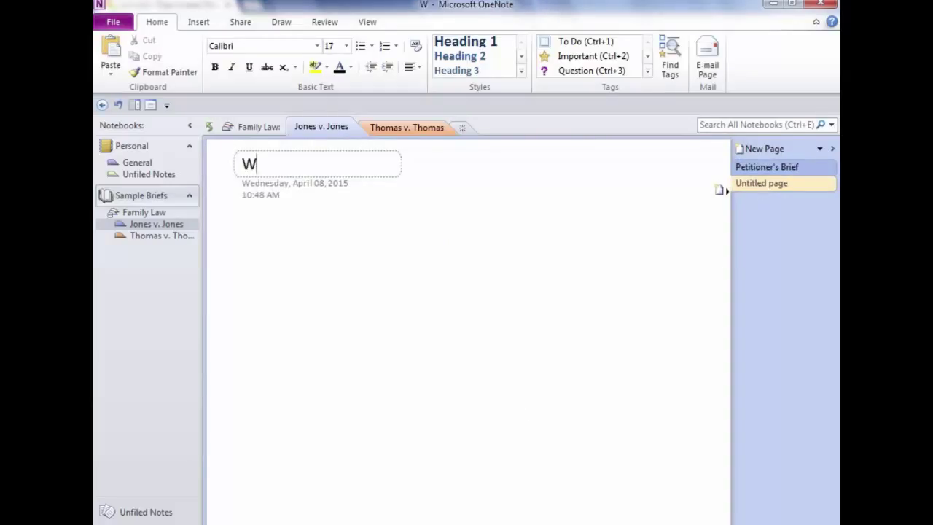
text(itness )
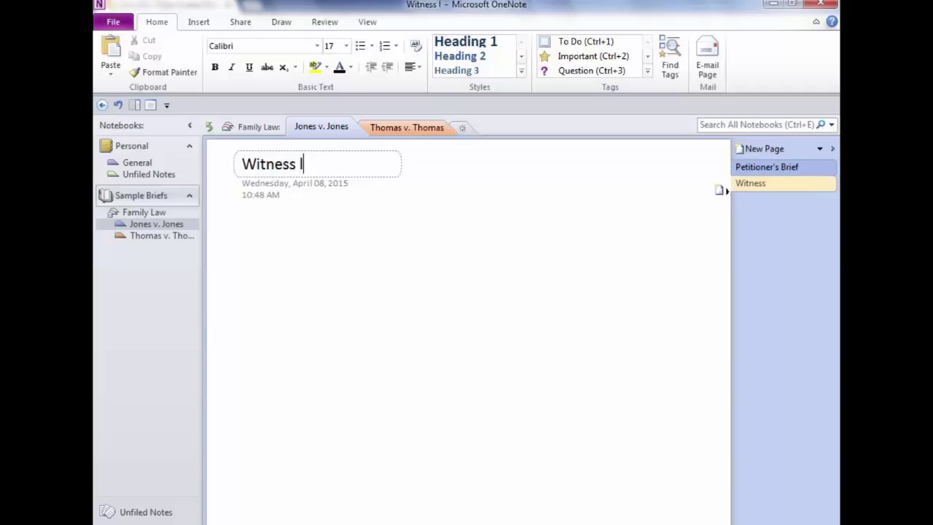
text(List)
Paste the cut contact table into the body of the Witness List page, below its title.
key(Return)
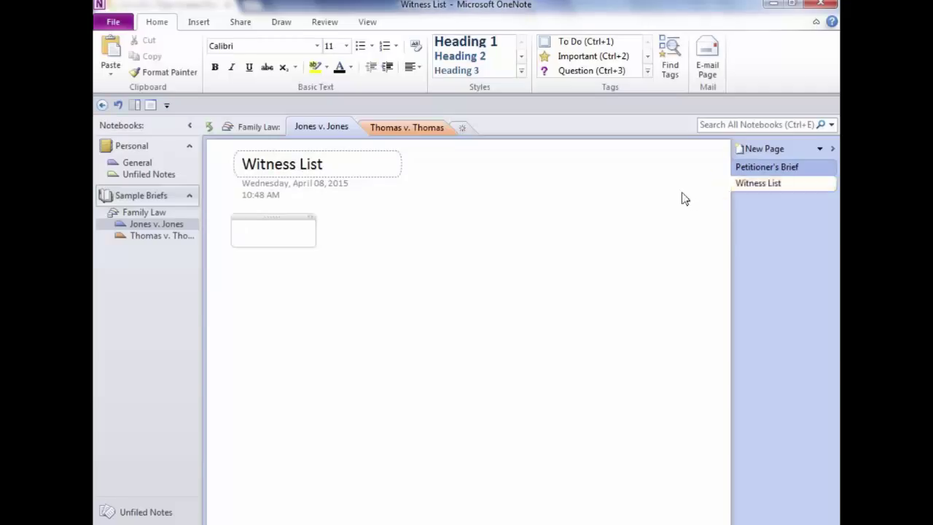
key(ctrl+v)
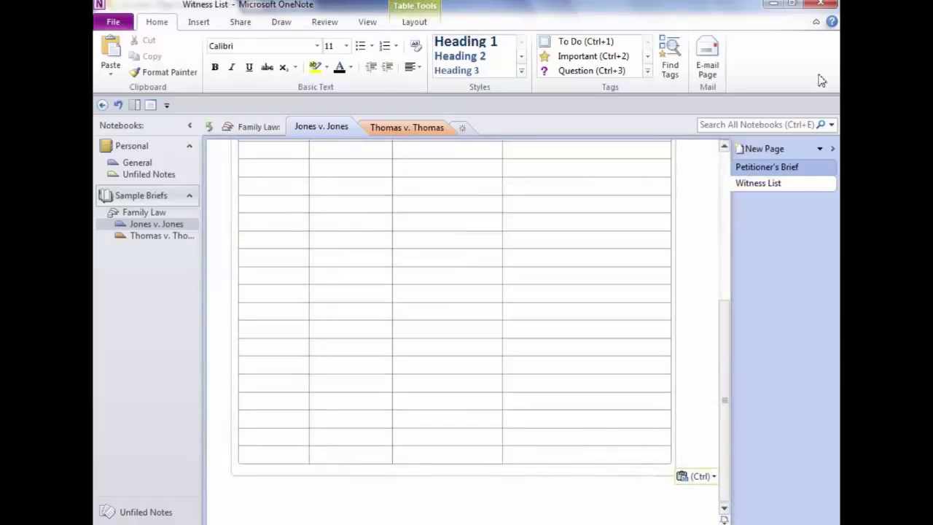
scroll(724, 324, up, 5)
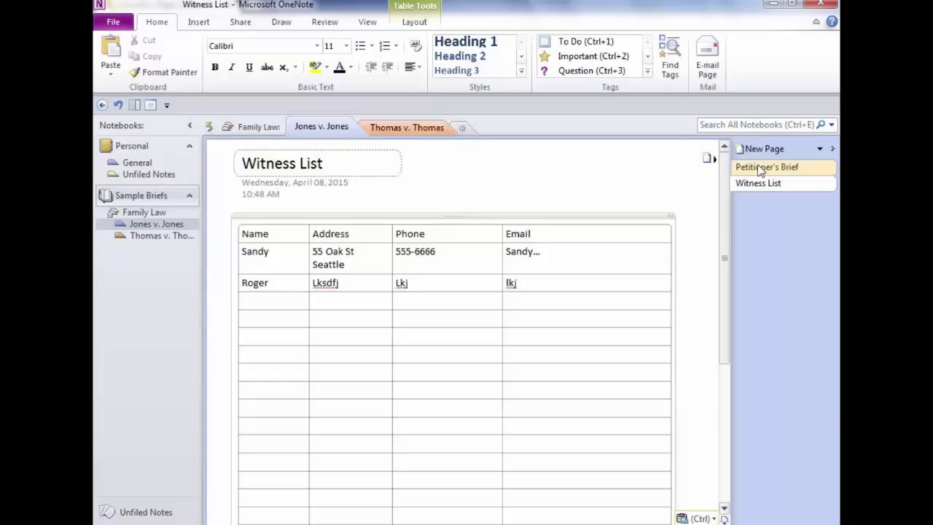
Indent the Witness List page to make it a subpage of Petitioner's Brief.
drag(760, 170, 748, 189)
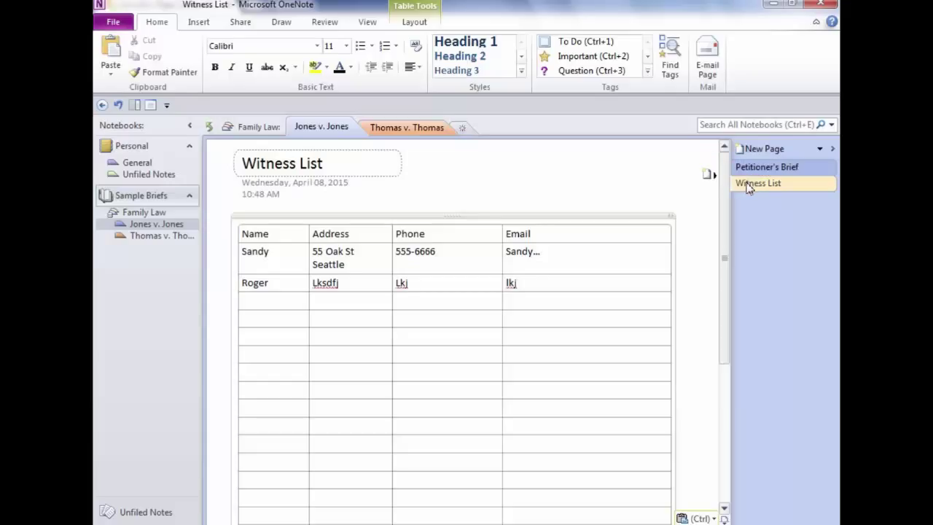
click(753, 184)
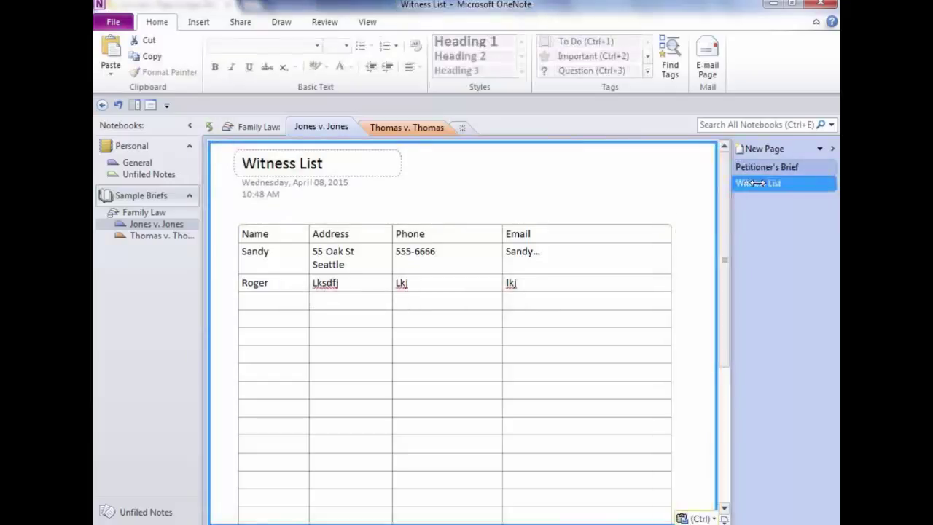
drag(755, 183, 770, 183)
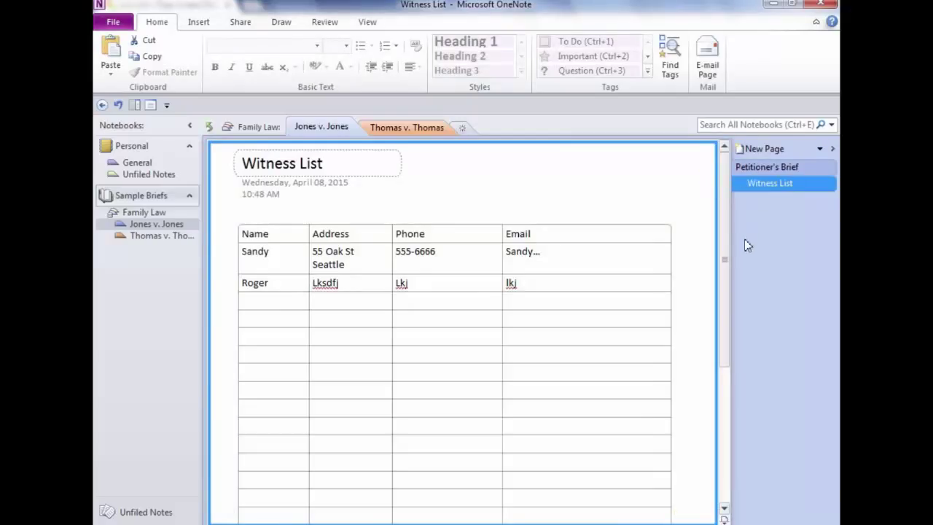
click(762, 183)
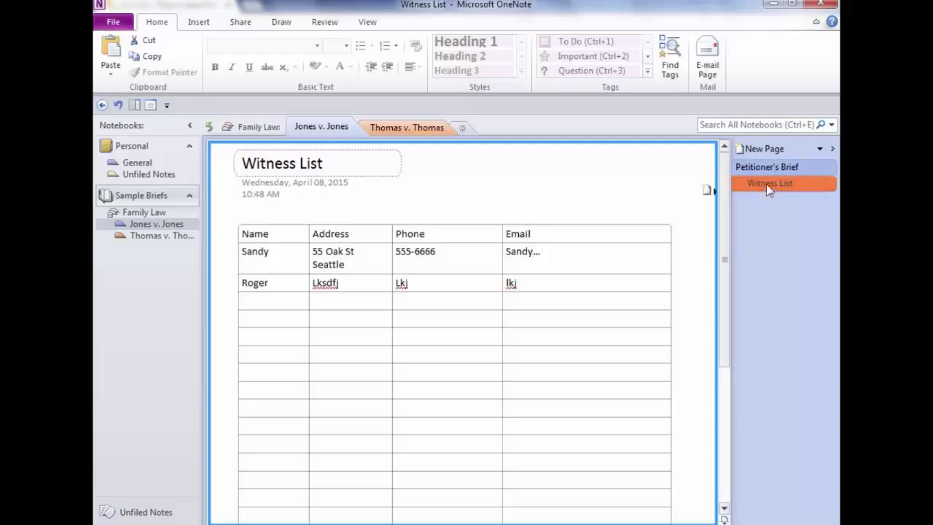
Add another untitled page to the section and insert an untitled subpage directly beneath Witness List.
click(756, 154)
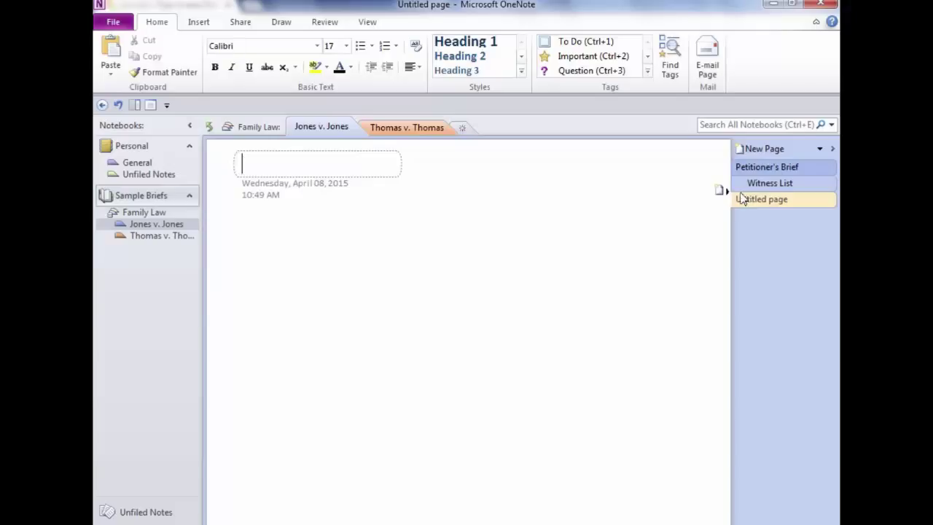
drag(739, 198, 721, 195)
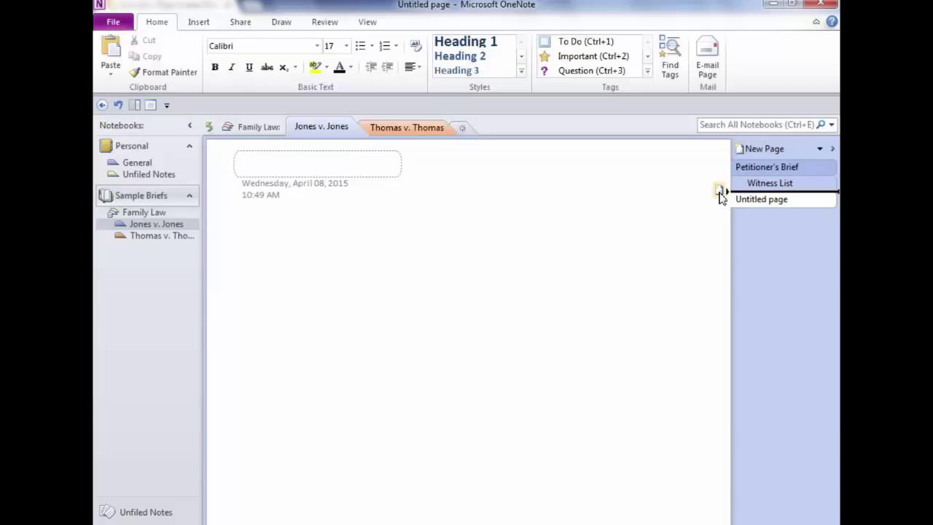
click(720, 192)
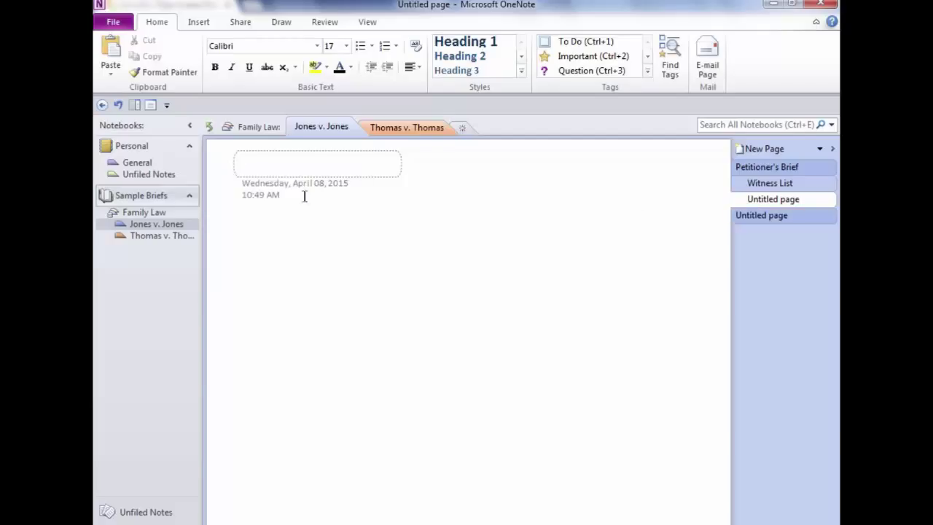
Title the untitled subpage beneath Witness List "Opposing Counsel".
text(Opp)
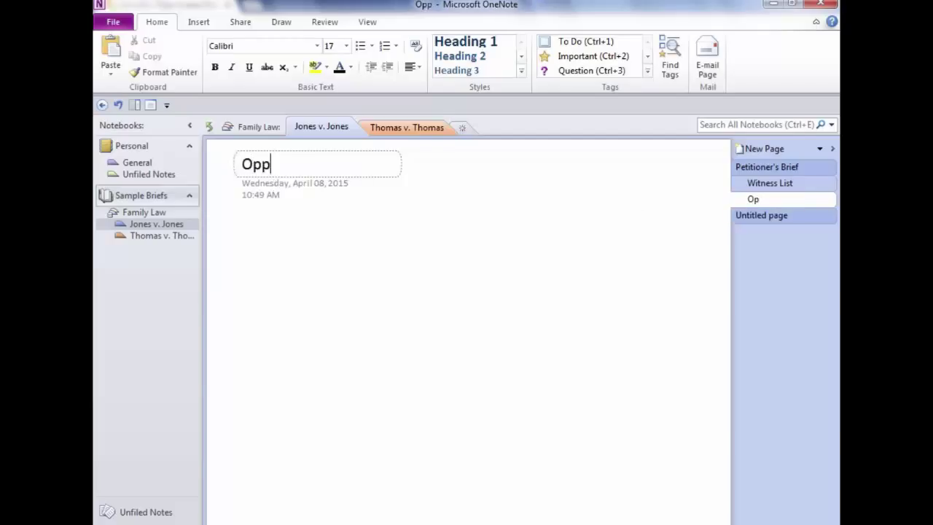
text(osing)
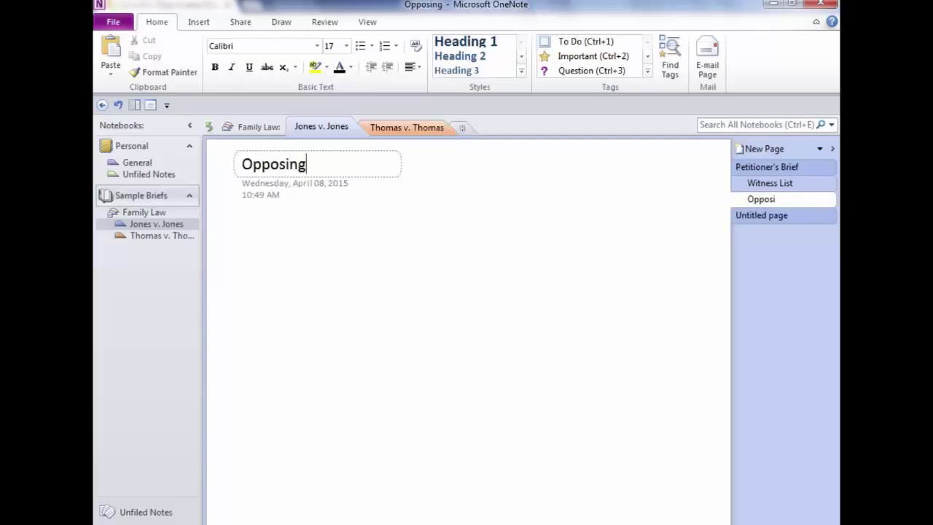
text( Counsel)
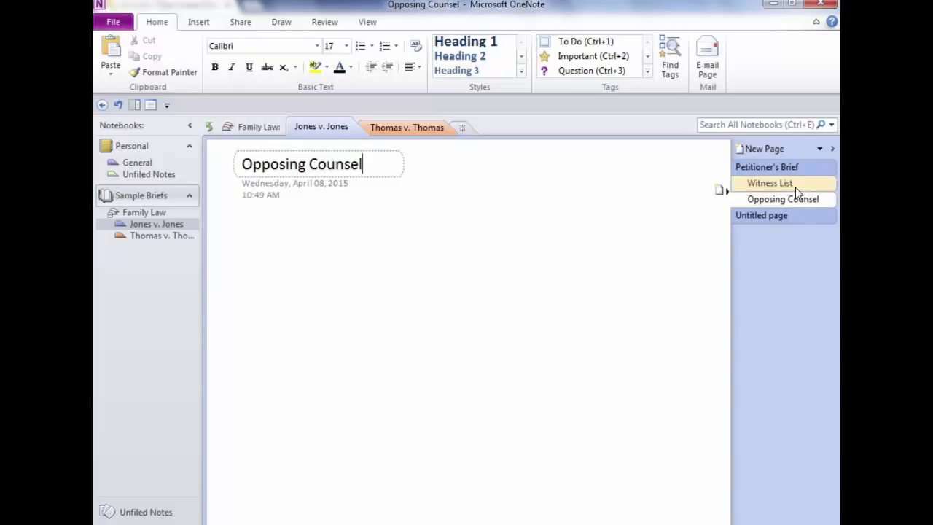
On the Witness List page, insert a blank table row above the first contact, then one below it, removing each again.
click(796, 187)
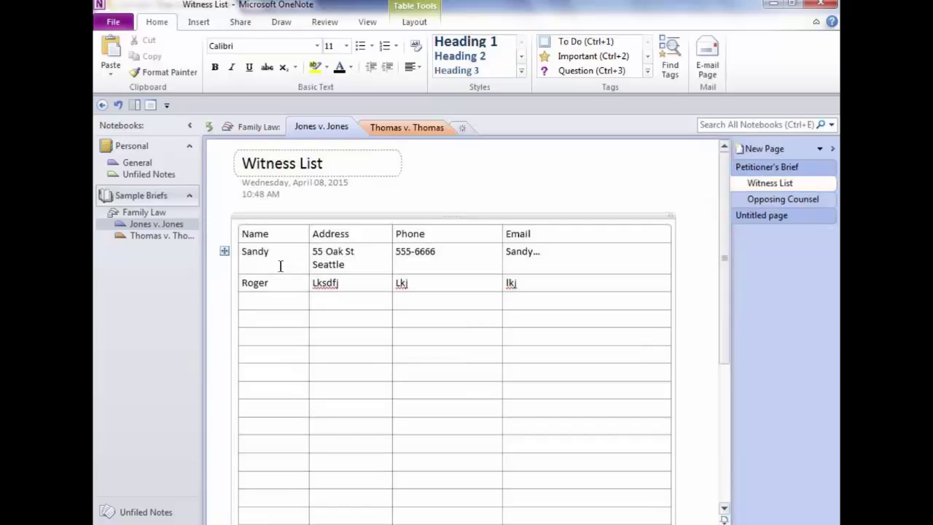
click(244, 252)
key(Return)
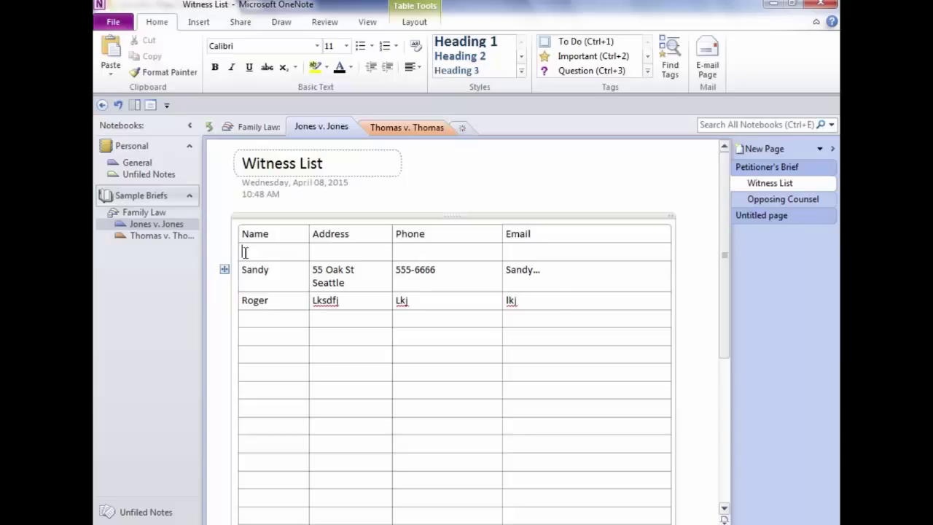
key(Delete)
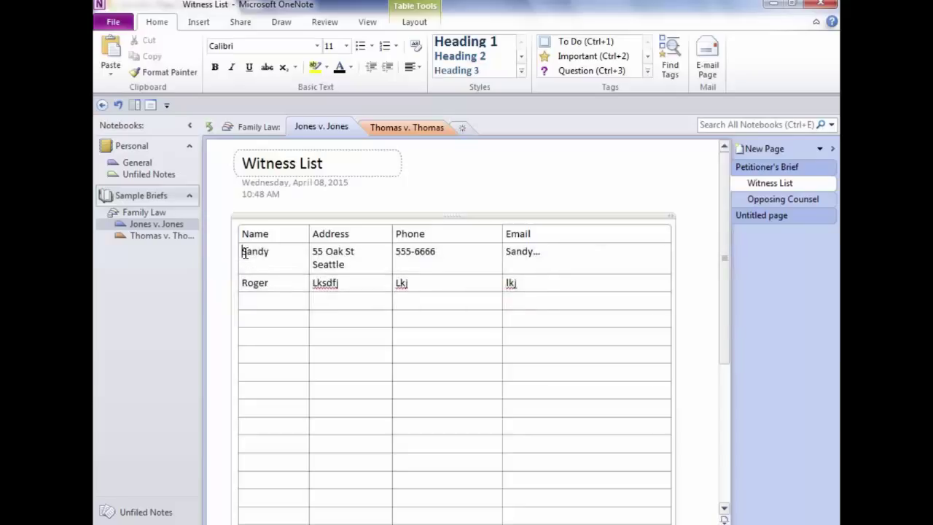
key(ctrl+Return)
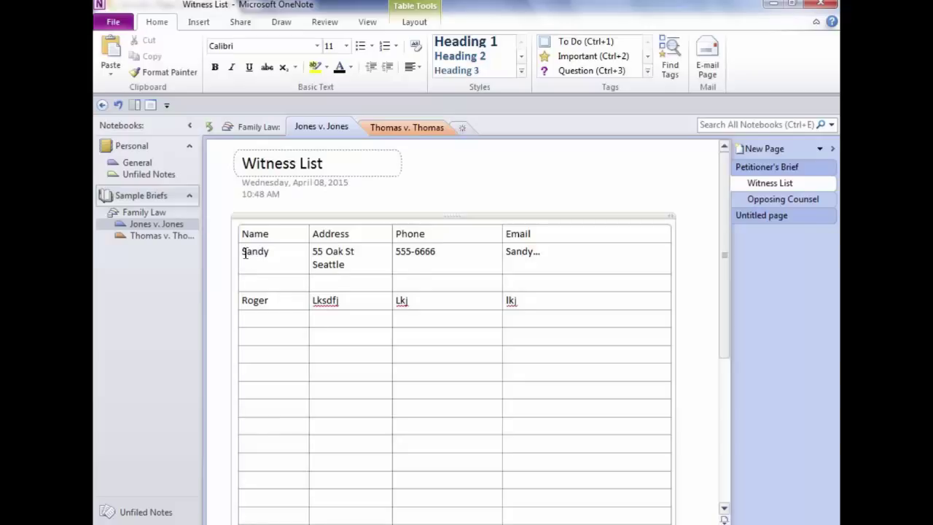
key(BackSpace)
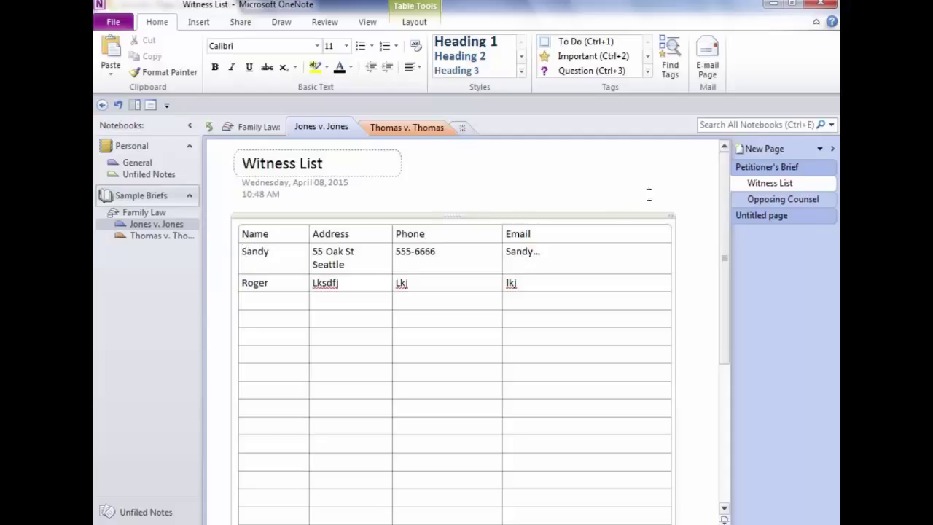
Indent the Opposing Counsel page one more level to nest it beneath Witness List.
click(763, 202)
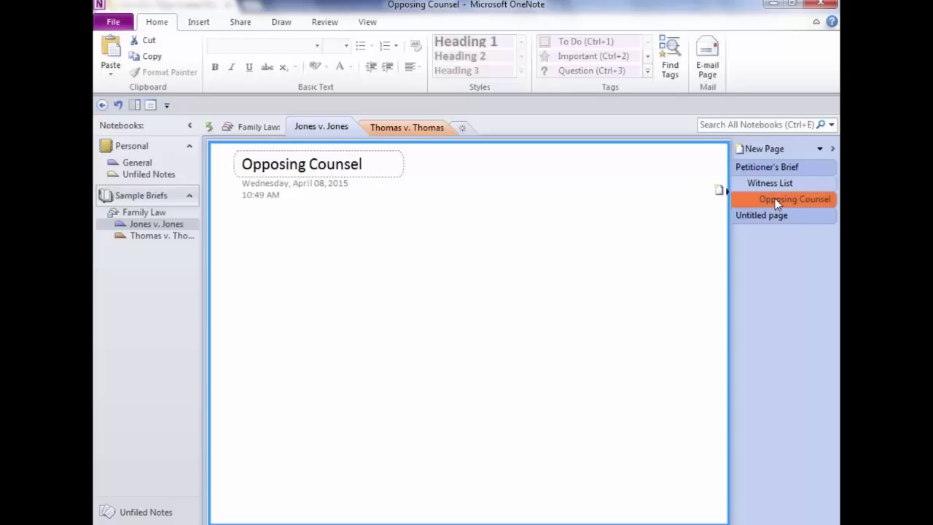
drag(777, 202, 777, 196)
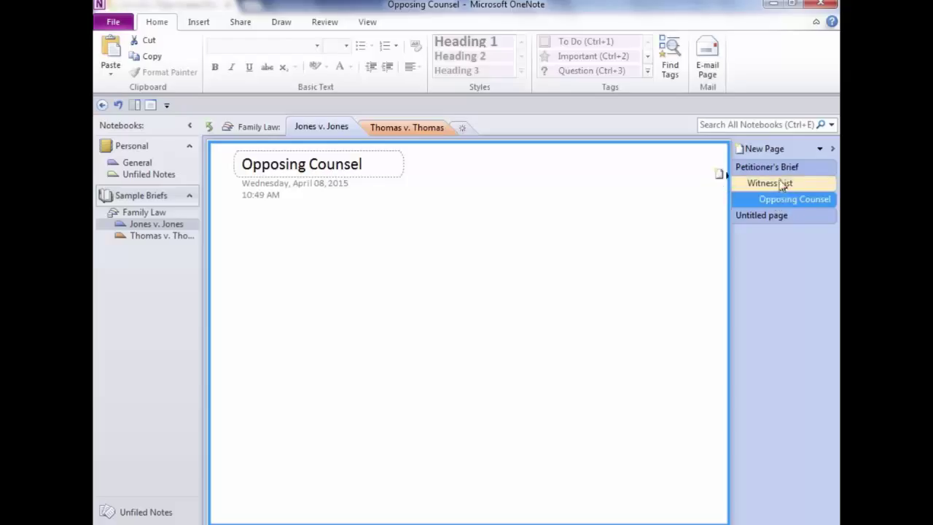
Collapse the Petitioner's Brief subpages, move the group below the untitled page, undo the move, and expand the group again.
click(826, 168)
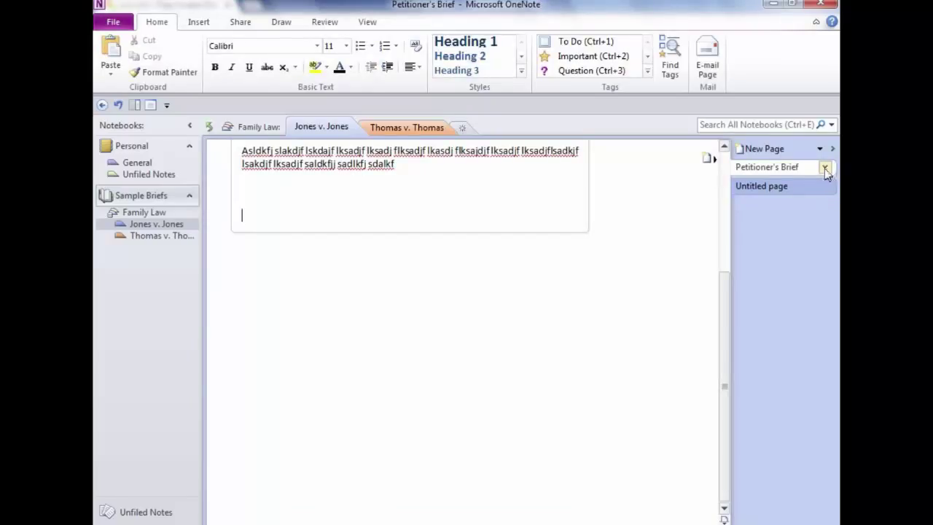
drag(775, 167, 766, 202)
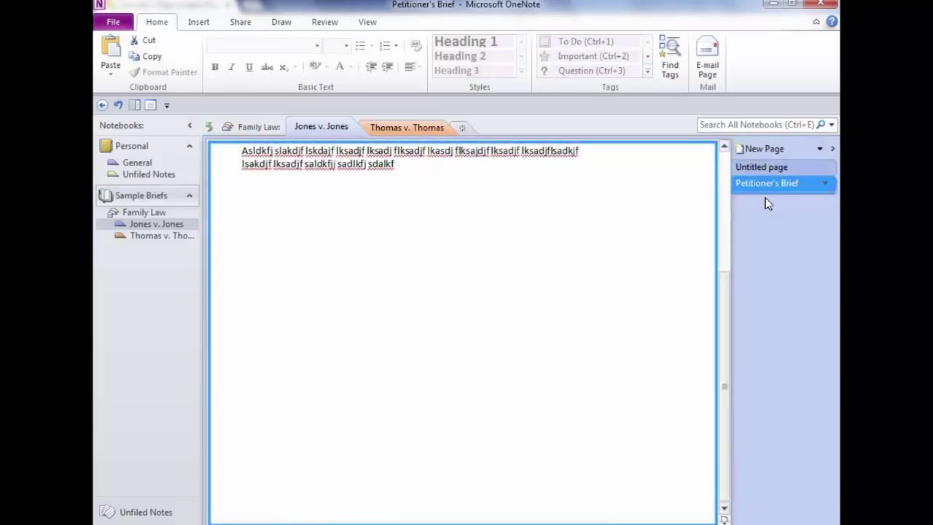
click(825, 185)
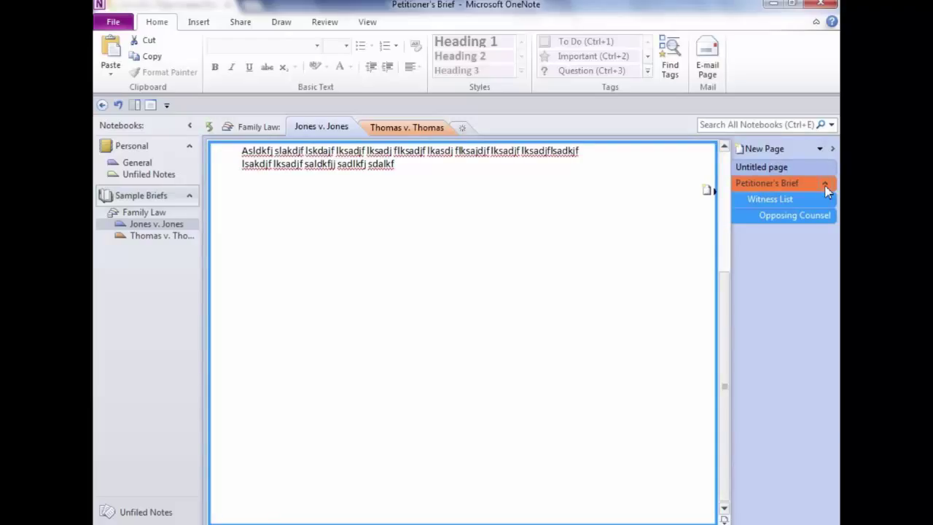
click(826, 185)
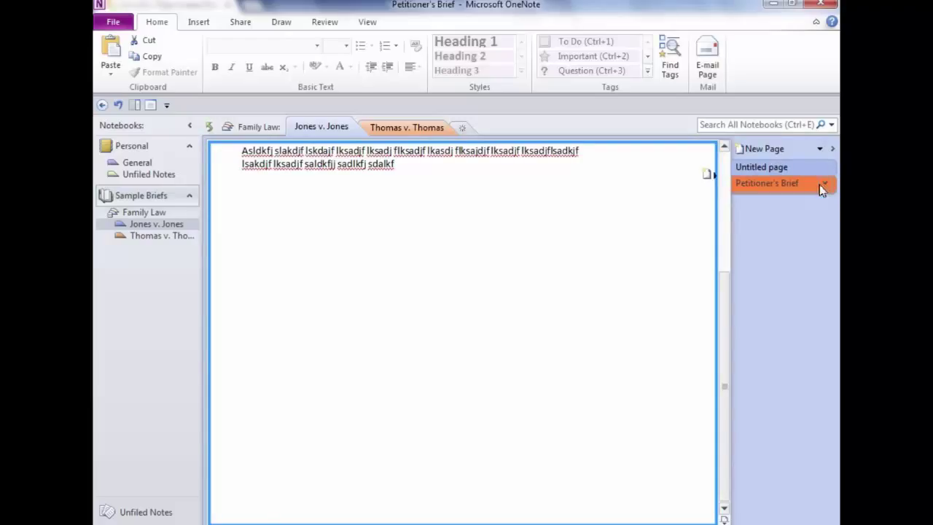
key(ctrl+z)
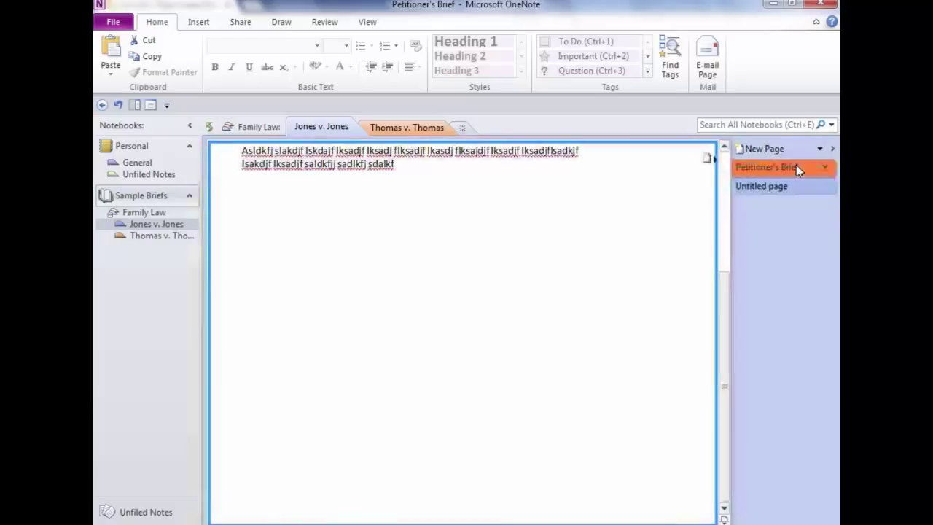
click(830, 174)
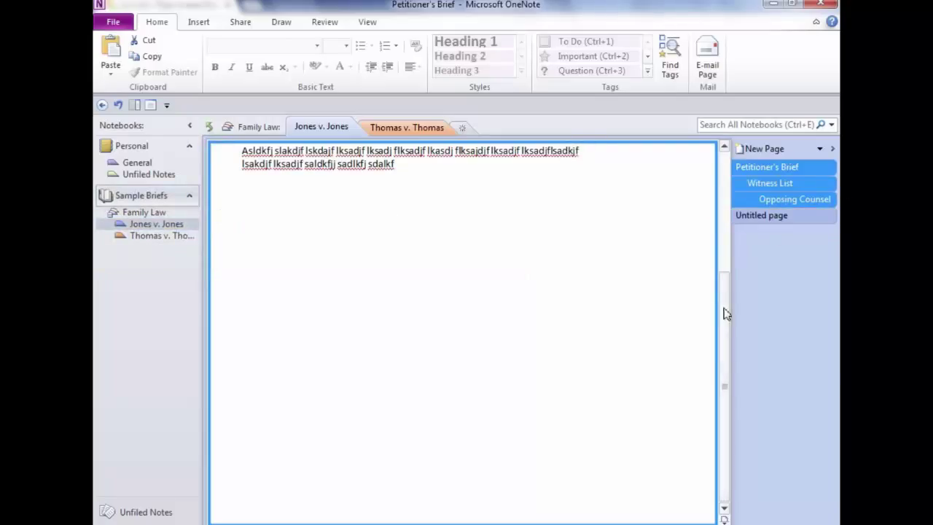
drag(725, 313, 729, 227)
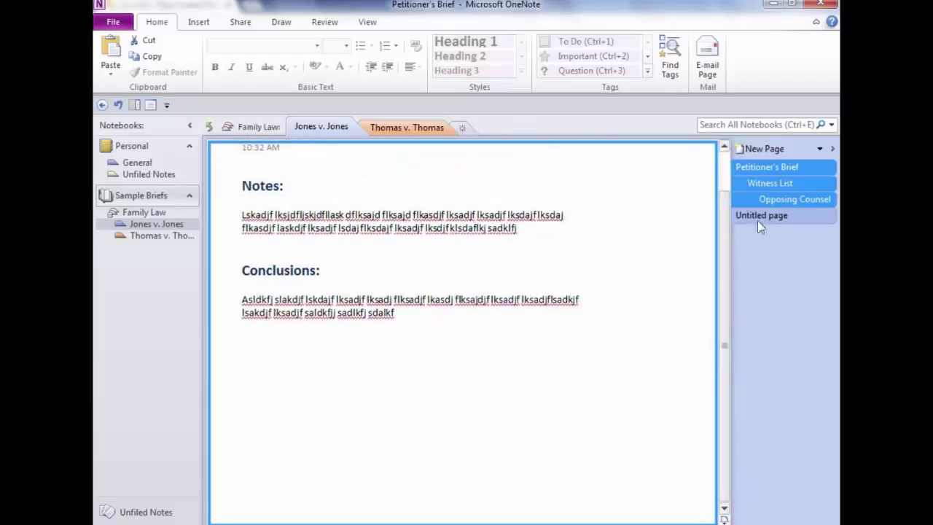
Add a page to the Jones v. Jones section from the Formal Meeting Notes template in the Business category.
click(820, 151)
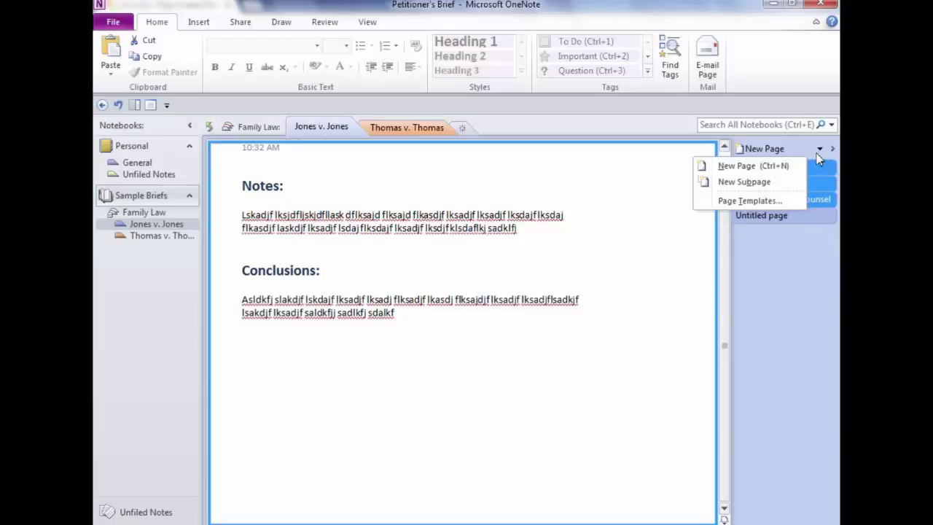
click(727, 201)
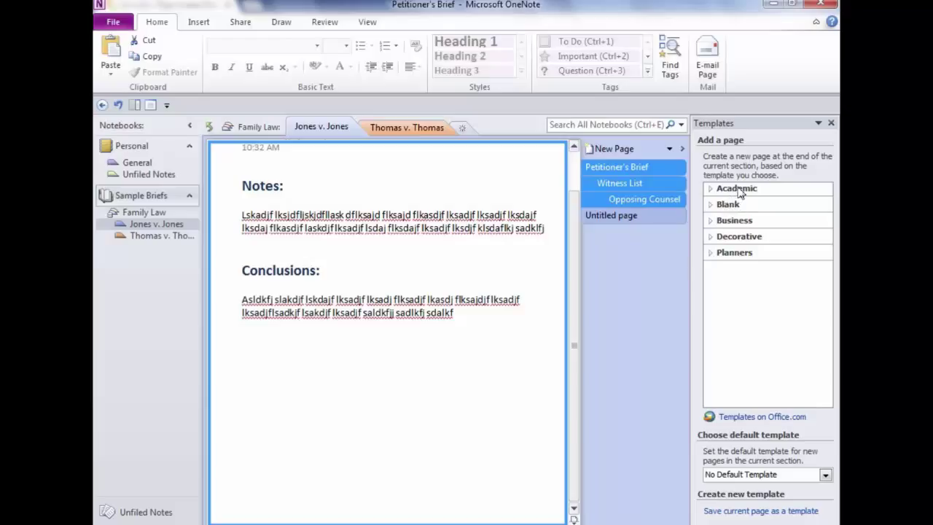
click(711, 223)
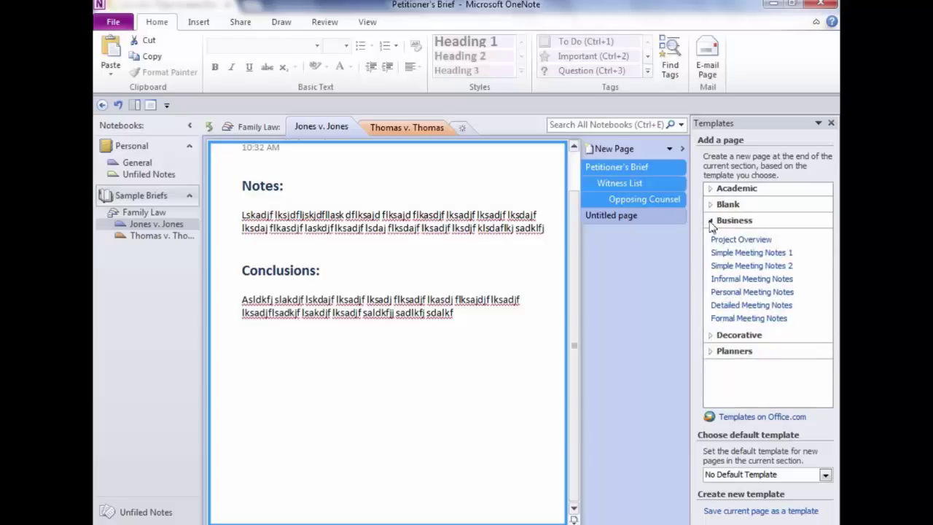
click(729, 322)
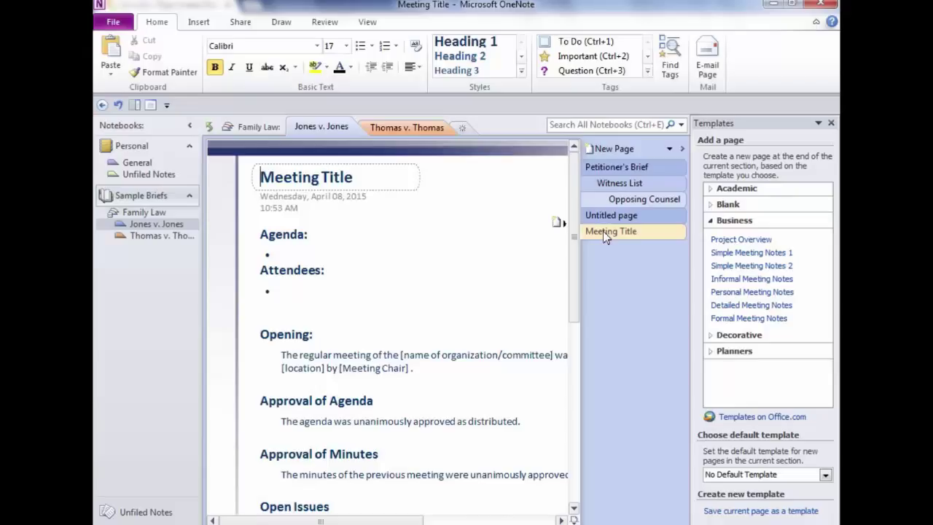
Fill the Agenda list with three bullets: "Lksadfj lsdkjf lksdajf", "Lksa djflskad jflasdkj fsdf" and "Sdlk fsaldkf sldakjf".
click(297, 253)
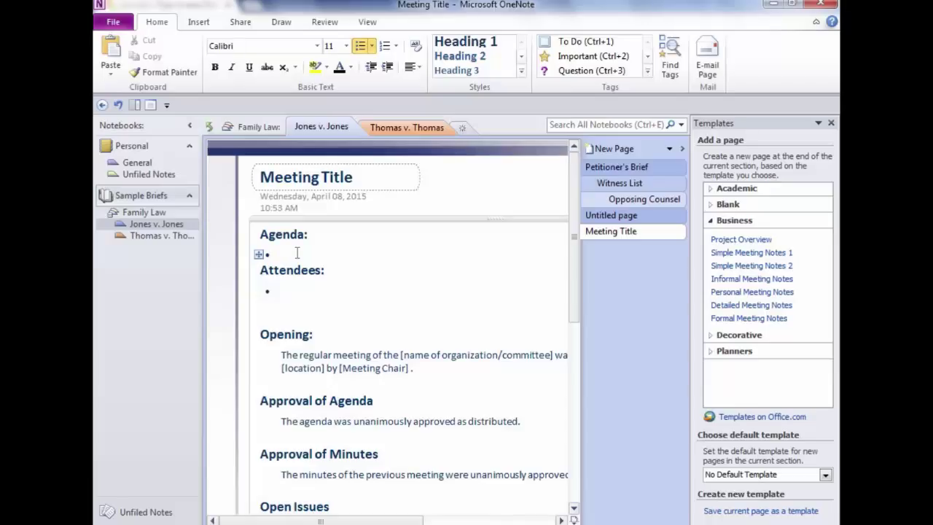
text(Lksadfj lsdkjf lksdajf)
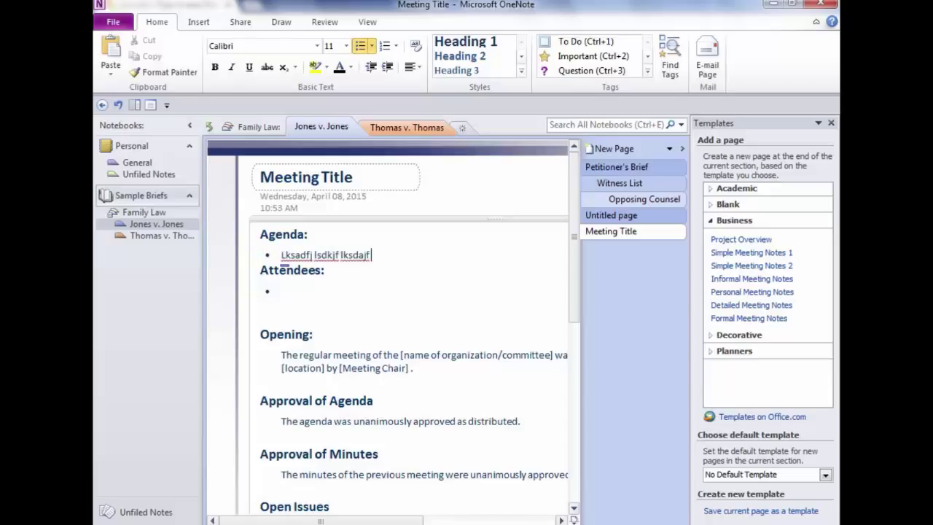
key(Return)
text(Lksa djflskad jflasdkj fsdf)
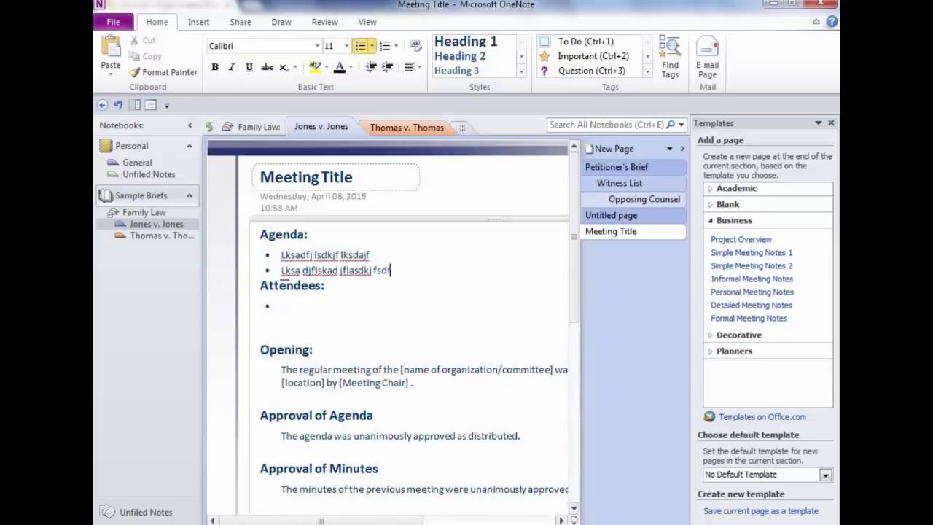
key(Return)
text(Sdlk fsaldkf sldakjf)
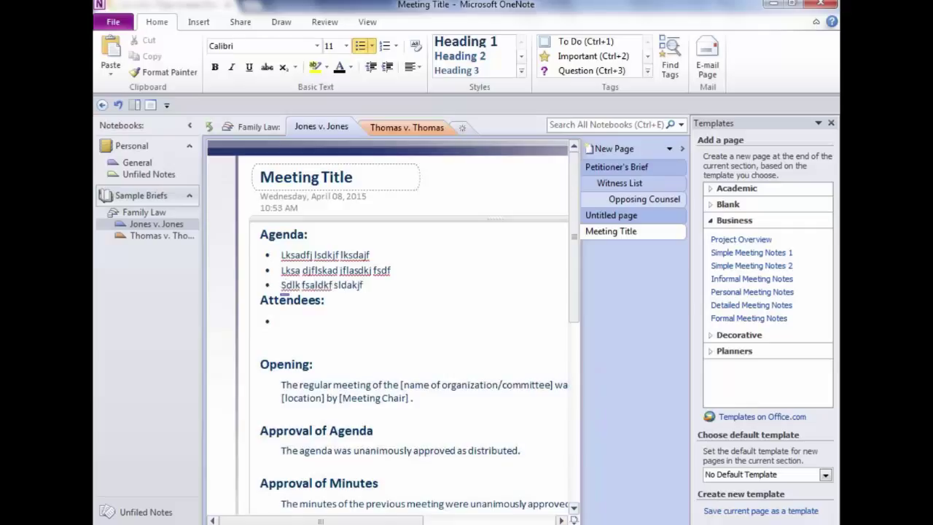
Add another page from the Business templates, trying Detailed Meeting Notes and settling on Personal Meeting Notes.
click(739, 307)
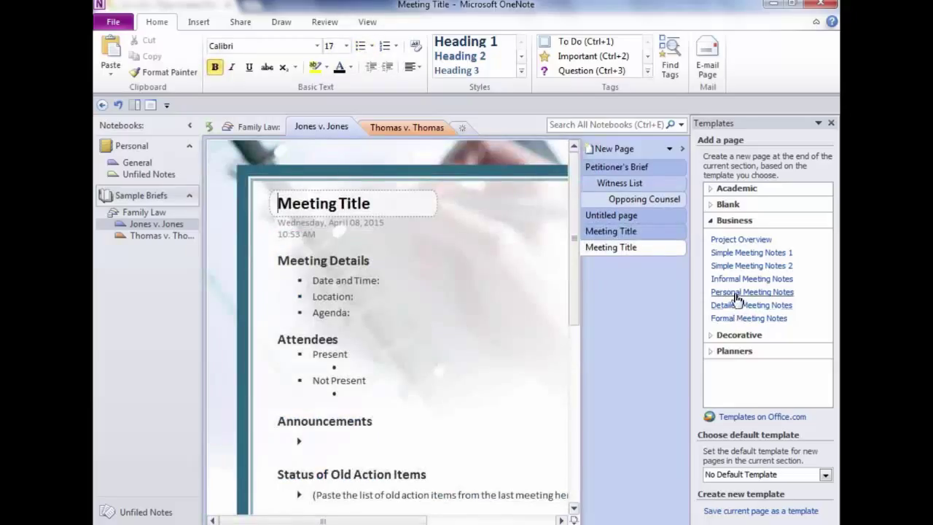
click(737, 296)
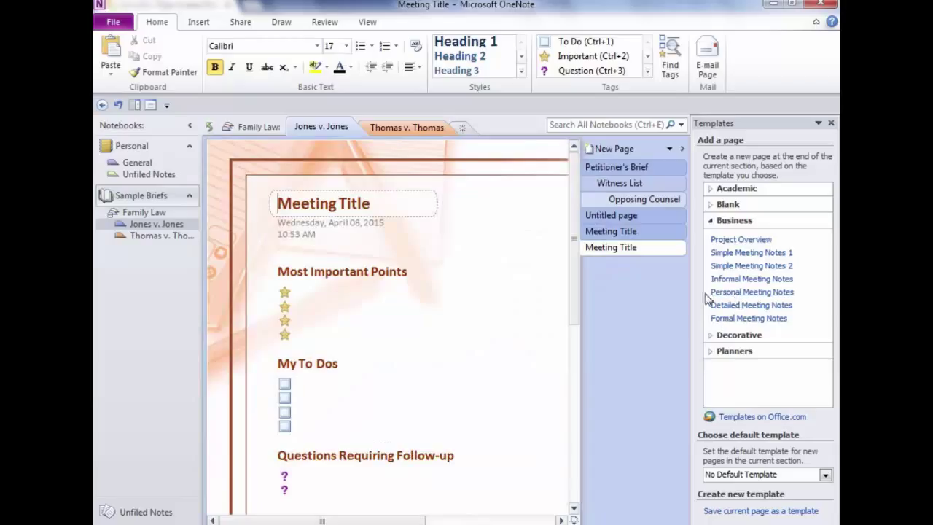
Return to the Formal Meeting Notes page and delete its Approval of Agenda heading and paragraph.
mouse_move(636, 250)
mouse_down()
mouse_move(614, 215)
mouse_move(616, 240)
mouse_move(613, 233)
mouse_up()
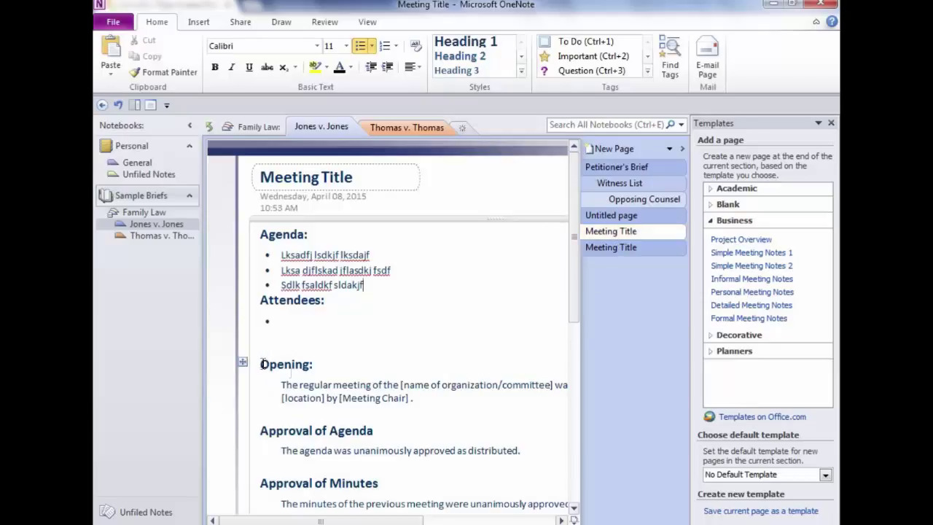
drag(261, 364, 403, 398)
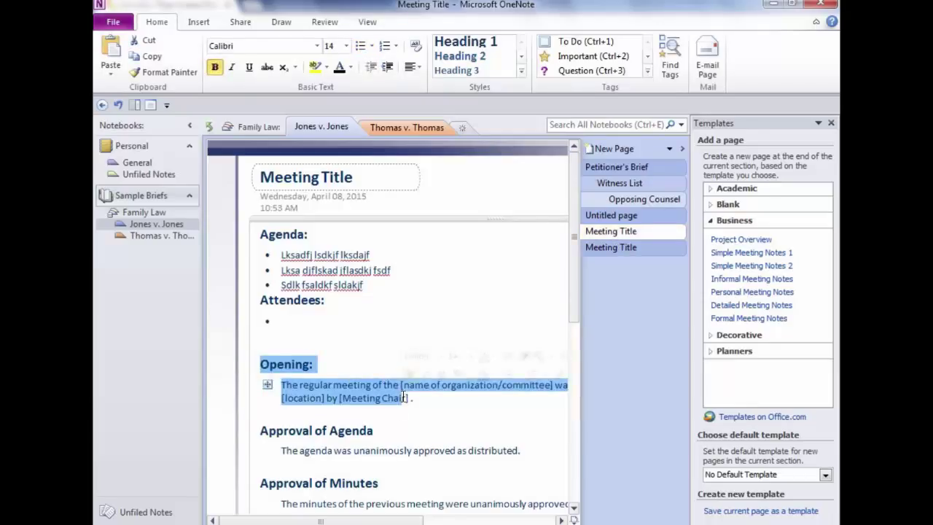
drag(261, 430, 537, 452)
key(Delete)
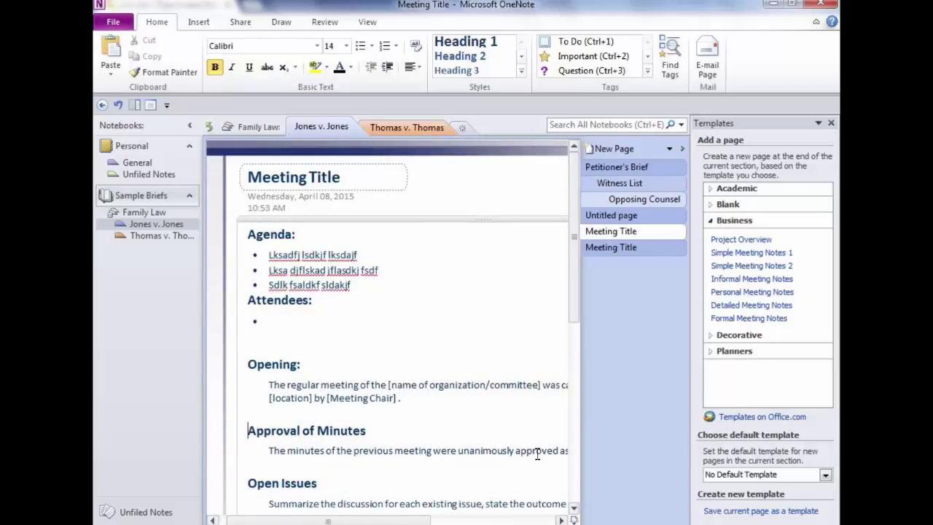
Start saving the current page as a template, and cancel without naming it.
click(728, 513)
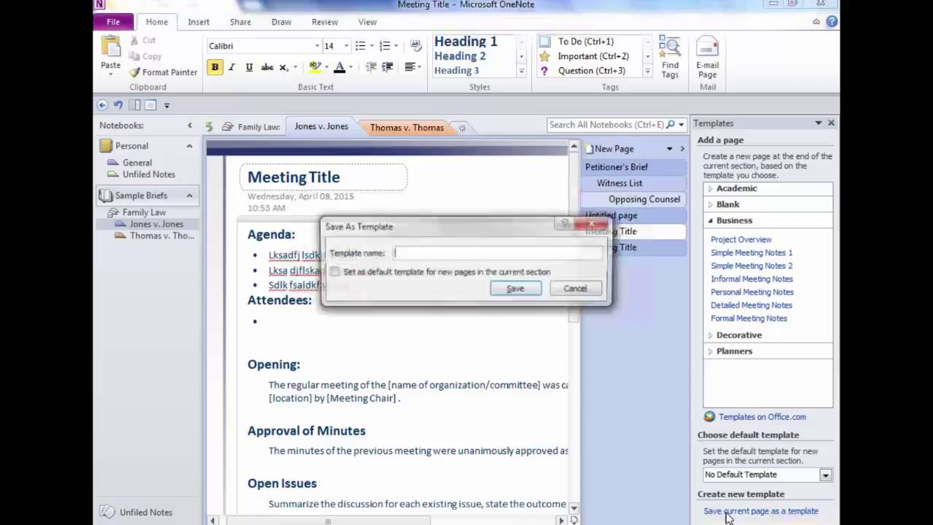
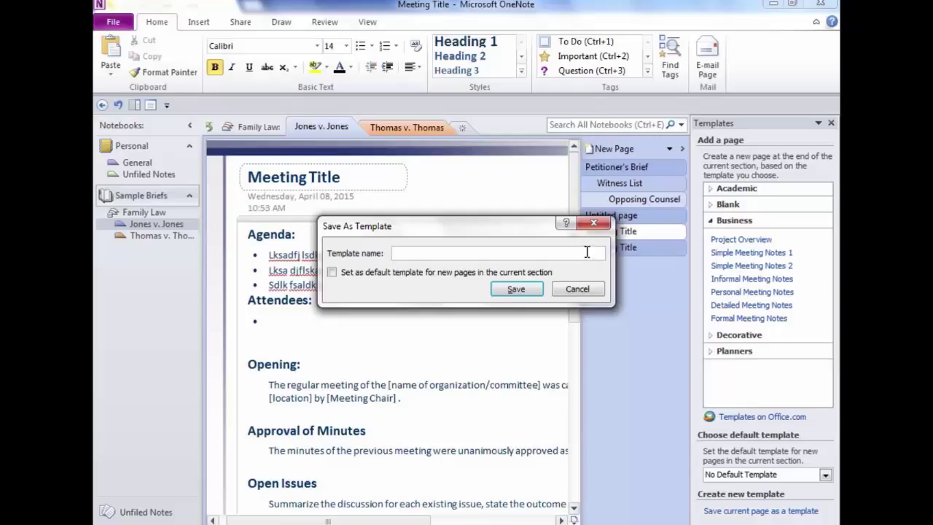
click(576, 289)
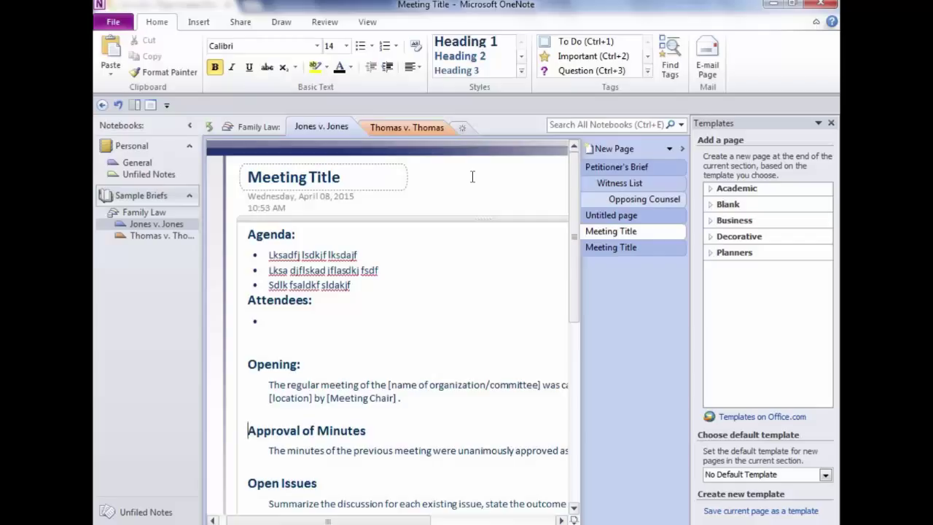
Add a separate note reading "laskdjjflksdajf" in the blank area beside the formal meeting page's title.
mouse_move(517, 195)
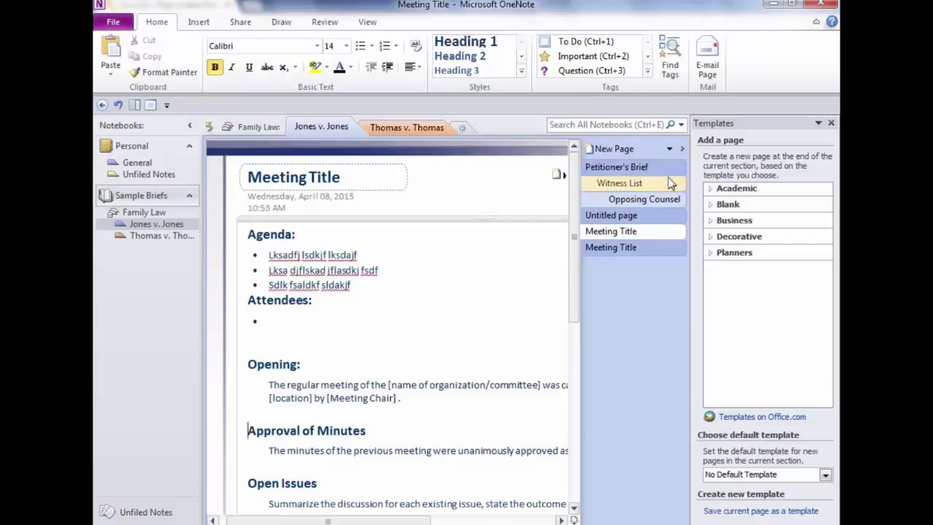
click(469, 174)
text(laskdjjflksdajf)
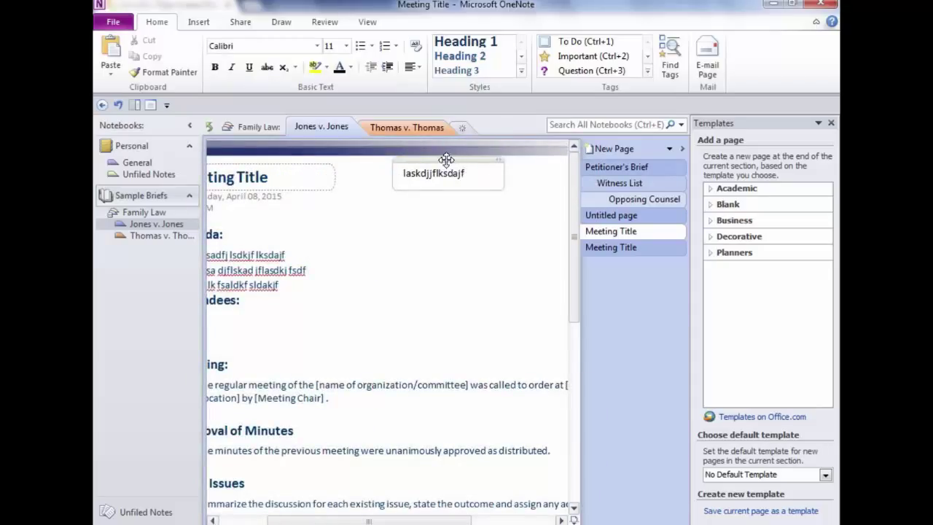
Add a second line reading "asdfjsadlkfj" to the separate note, and move the note down beside Attendees and back beside the page title.
key(Return)
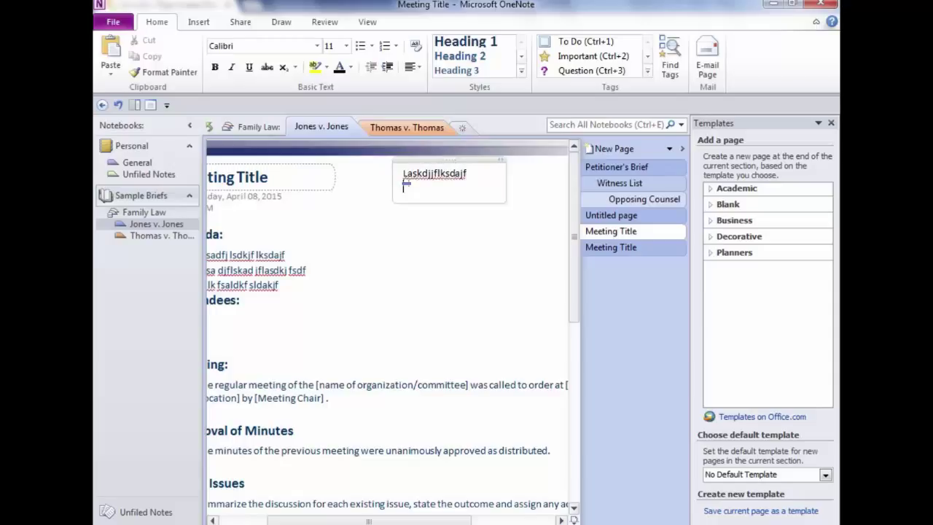
text(asdfjsadlkfj)
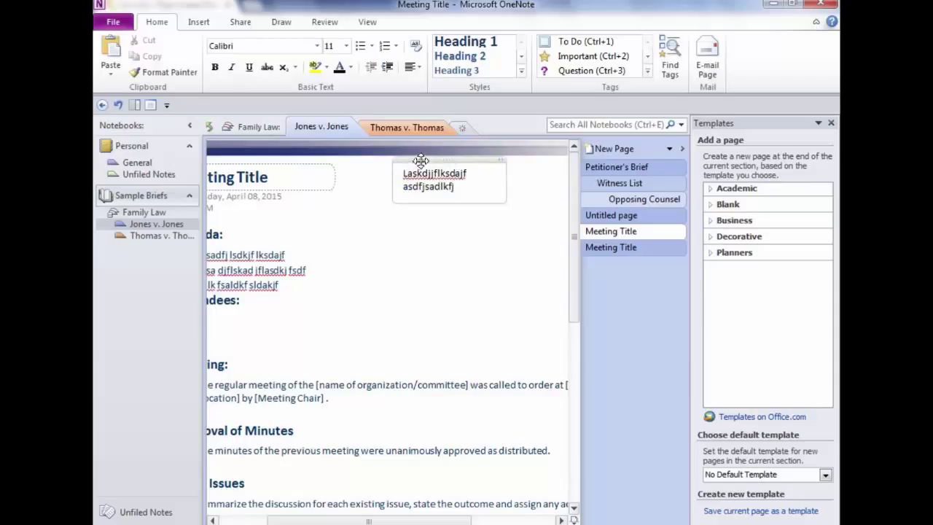
mouse_move(417, 156)
mouse_down()
mouse_move(414, 189)
mouse_move(419, 170)
mouse_up()
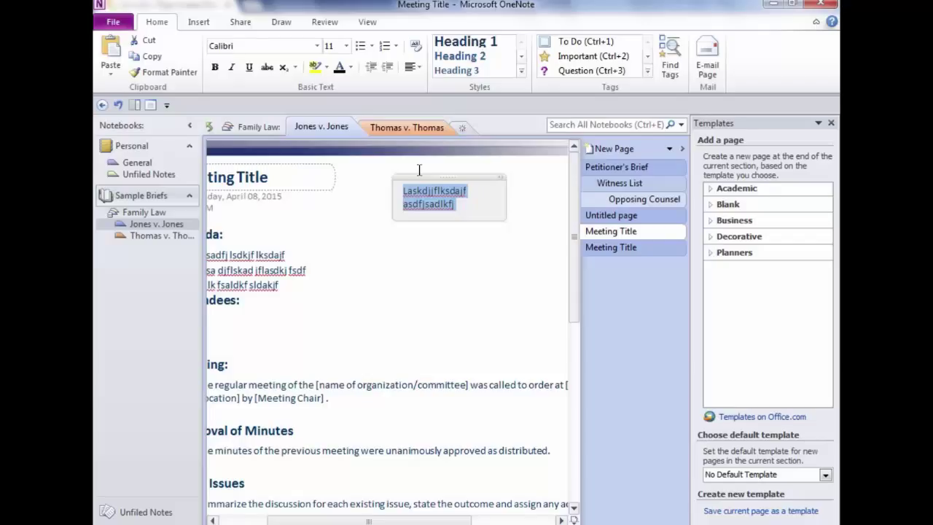
drag(423, 172, 459, 293)
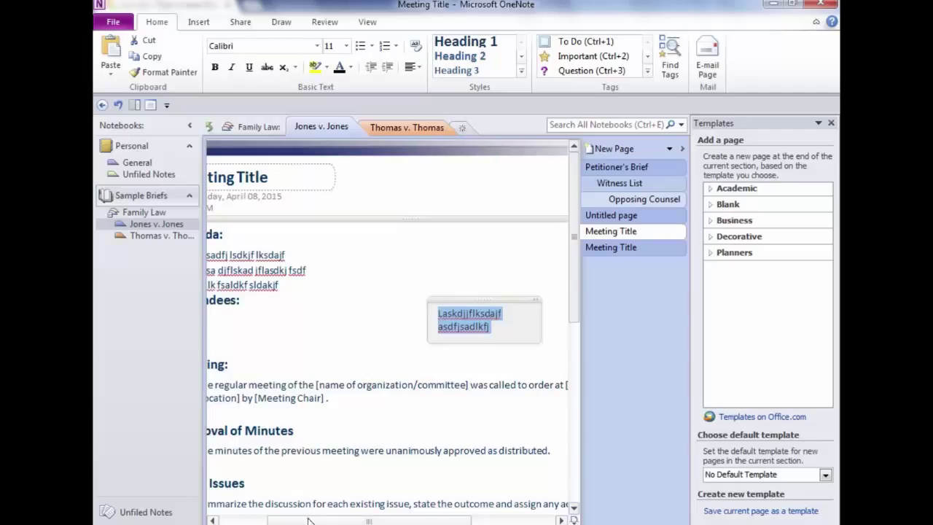
drag(304, 520, 245, 520)
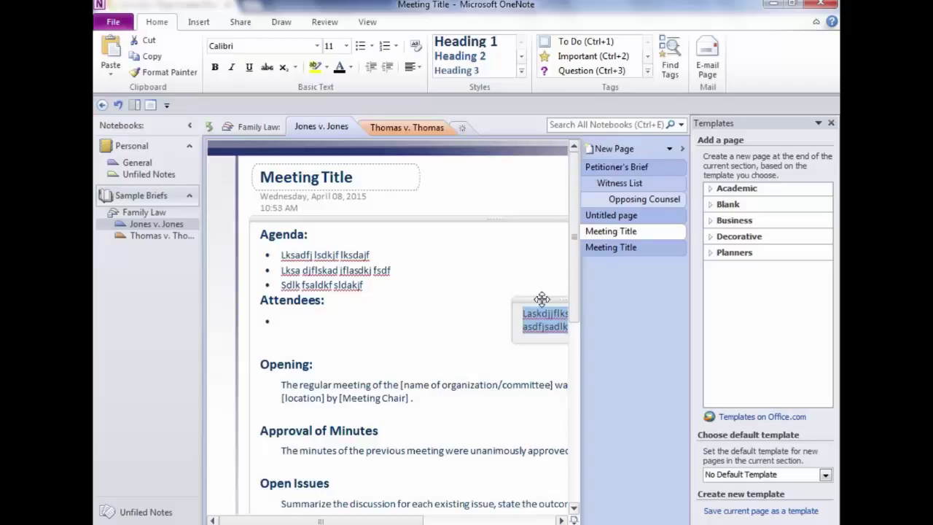
drag(542, 299, 476, 175)
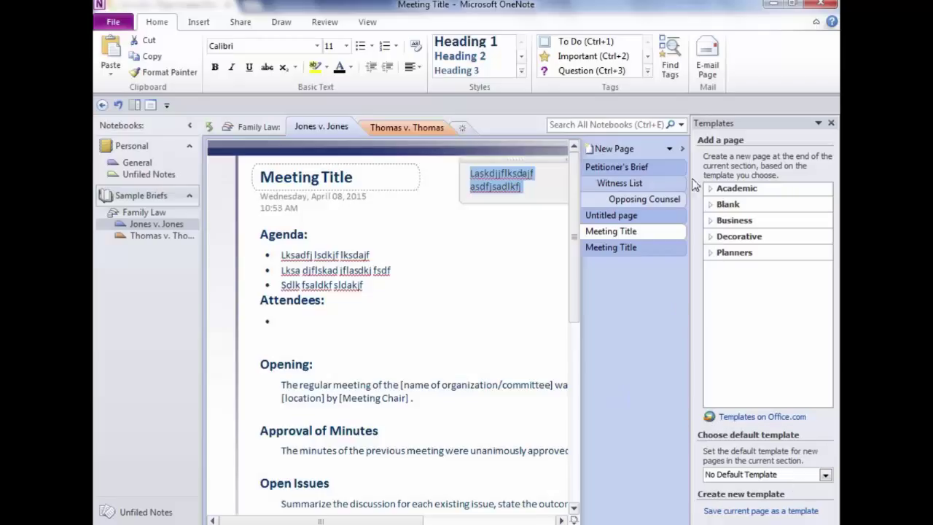
Close the Templates pane and add the calculation 5+10=15 a few lines below "Minutes submitted by:".
click(832, 125)
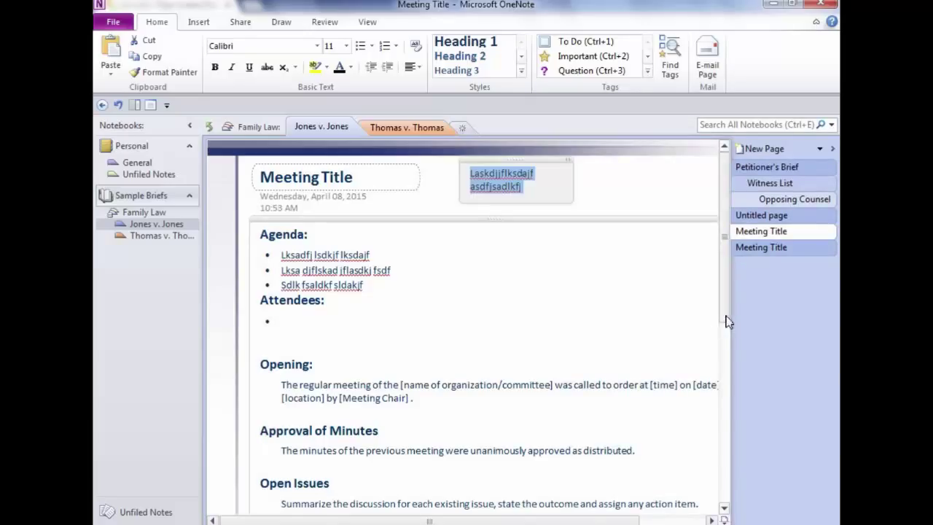
drag(727, 322, 727, 472)
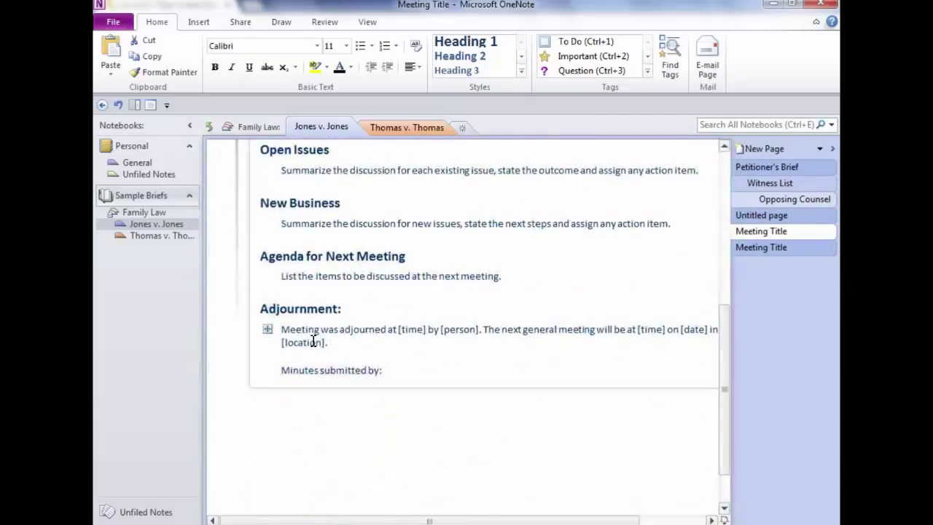
click(406, 371)
key(Return)
key(Return)
key(Return)
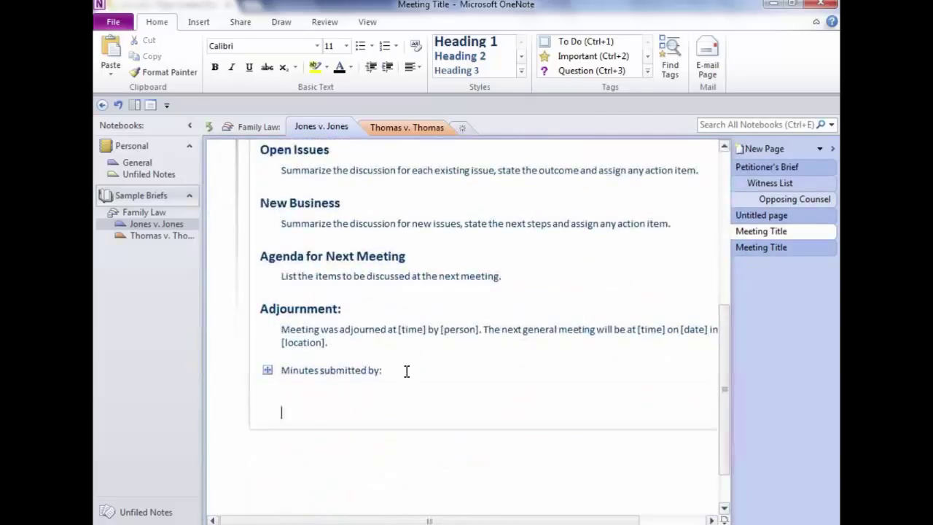
text(5+10=15)
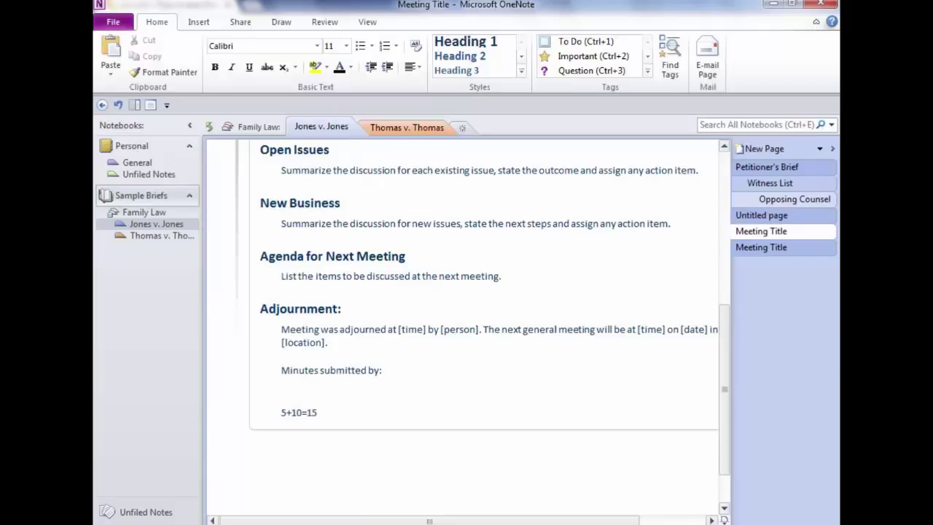
key(Return)
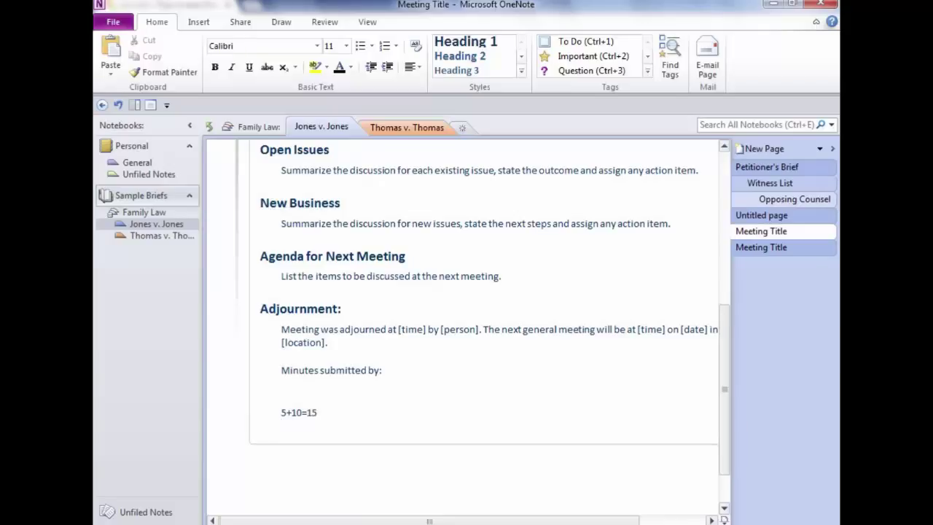
Add the calculation 210*9=1,890 below the first one and change it to 210*10=2,100.
text(210*9=1,890)
double_click(304, 427)
click(304, 431)
key(BackSpace)
text(10)
drag(348, 428, 313, 430)
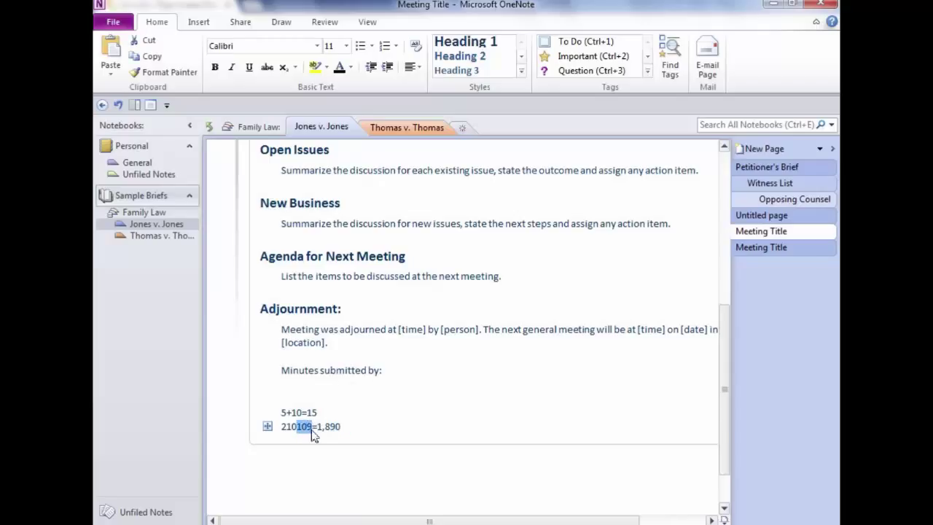
text(*)
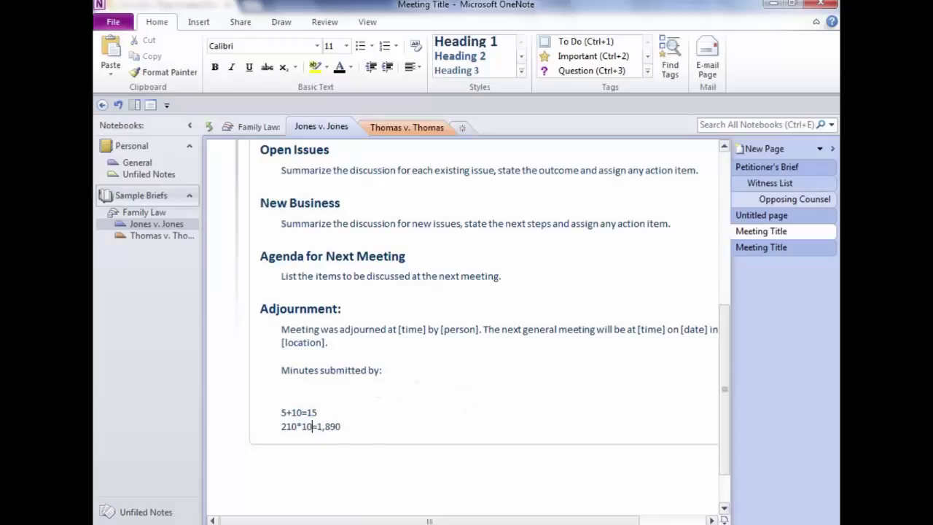
text(10)
drag(324, 426, 319, 430)
text(2,100)
key(Return)
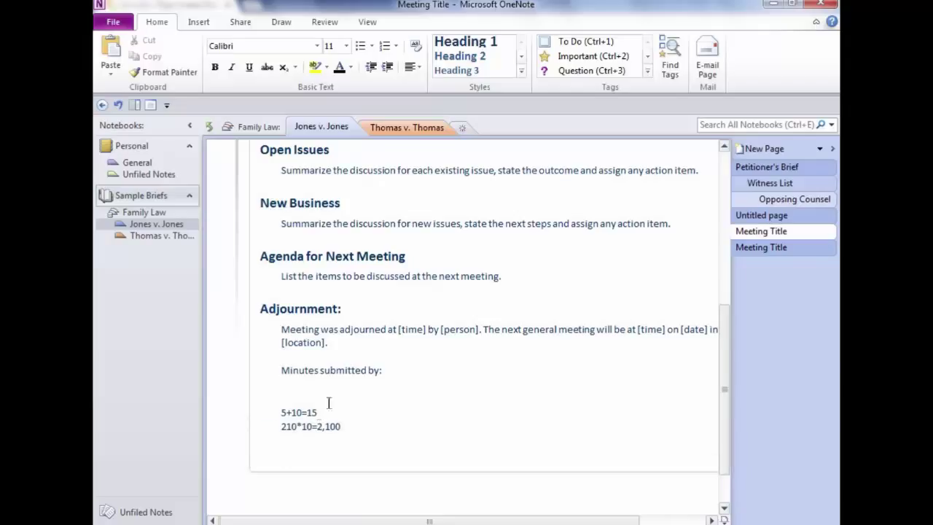
Tag the first Agenda bullet as Question and the third Agenda bullet as Important.
drag(726, 354, 747, 200)
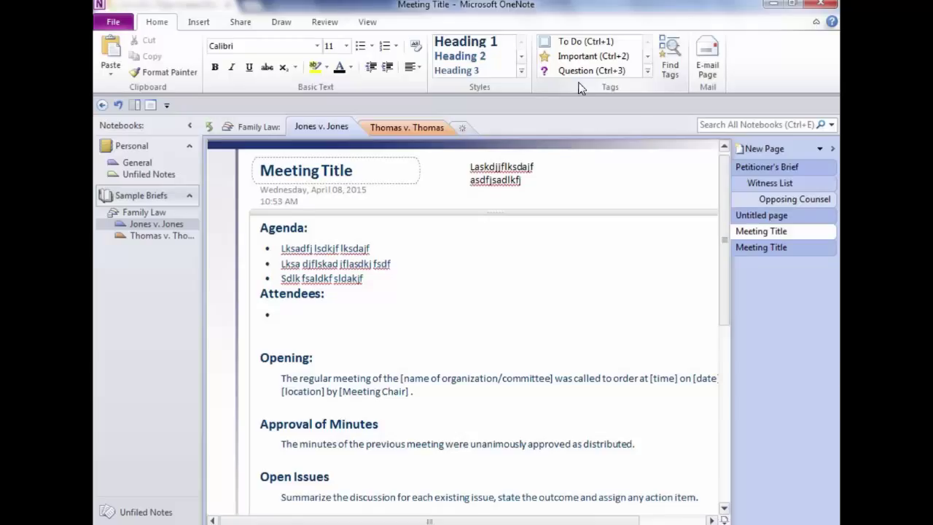
click(648, 71)
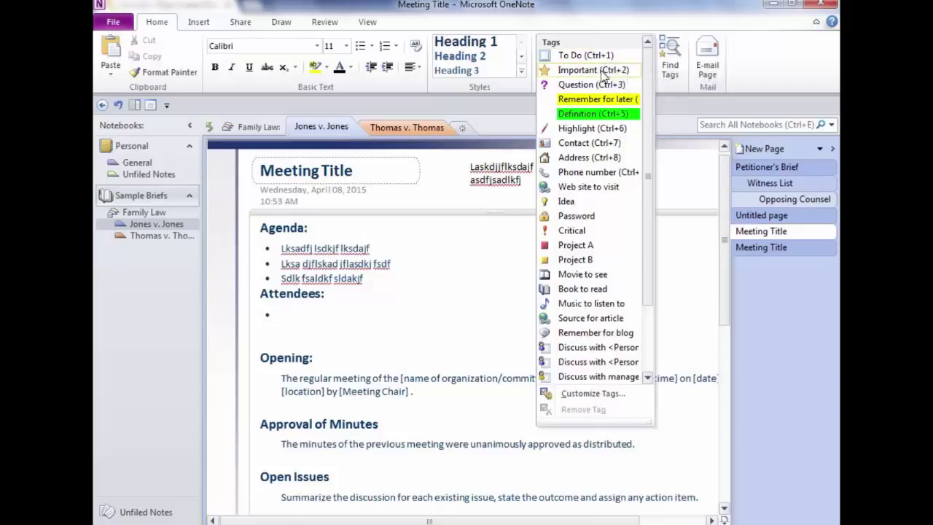
click(375, 249)
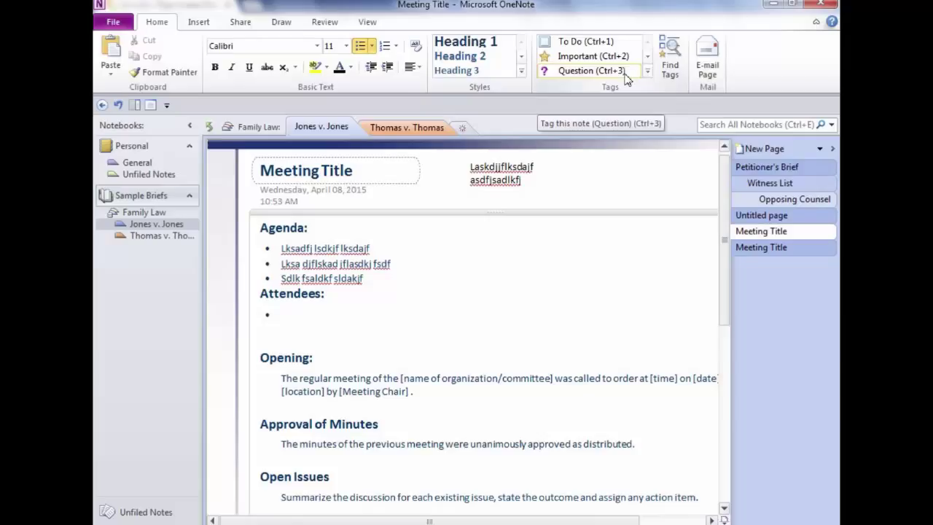
click(595, 73)
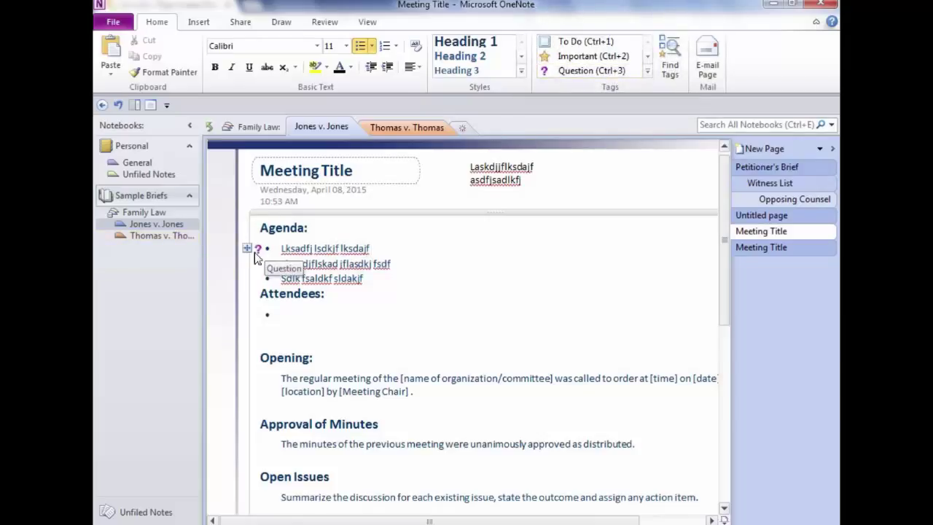
click(283, 278)
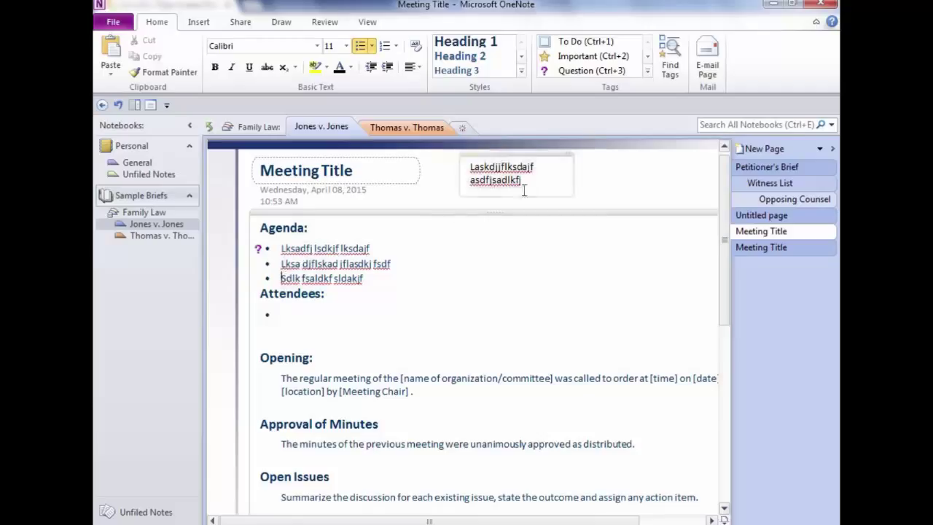
click(581, 59)
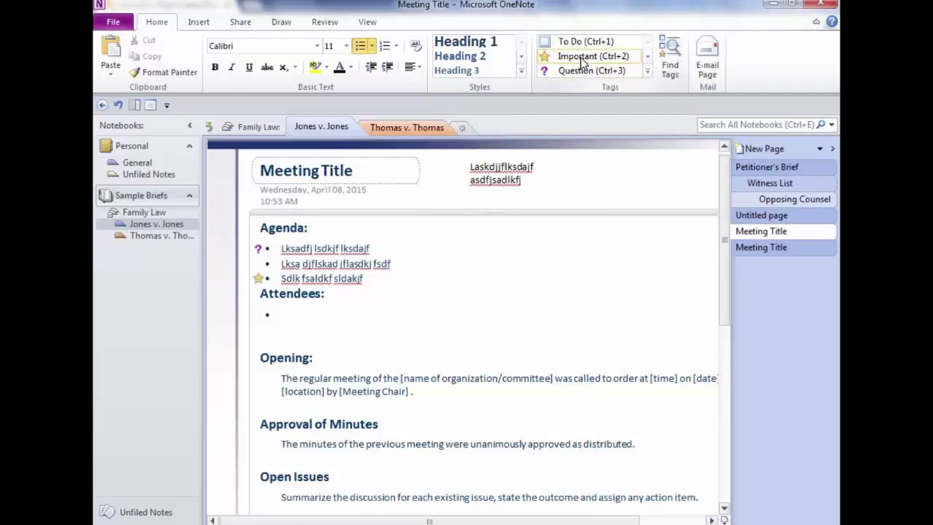
Tag the paragraph under Opening as both Important and Question.
click(282, 379)
click(566, 58)
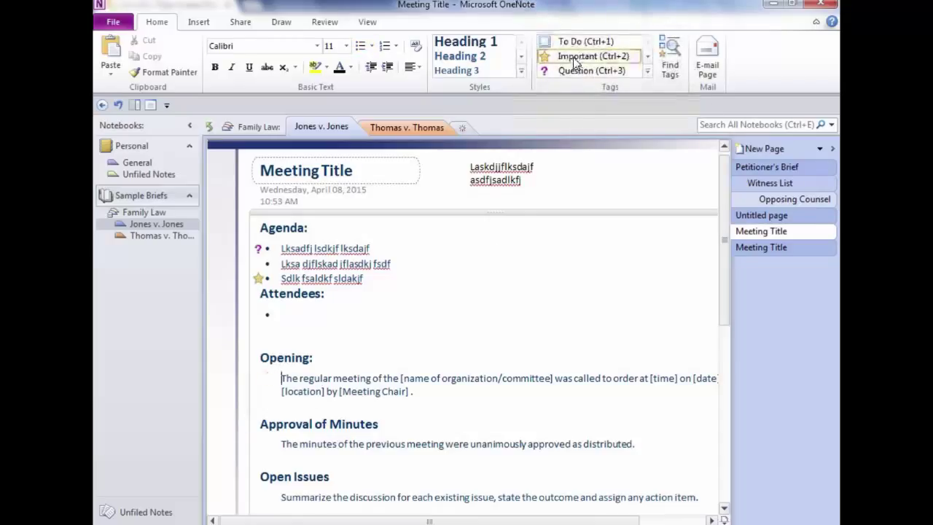
click(568, 71)
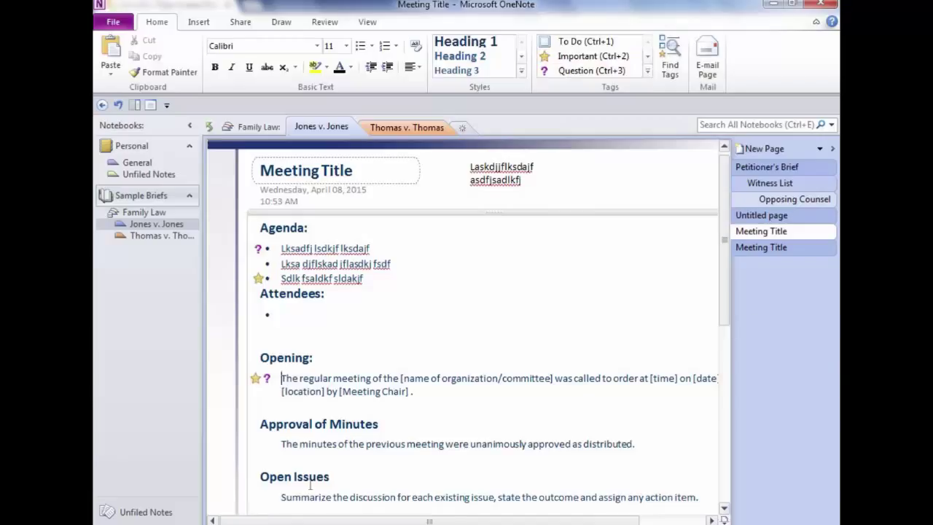
Tag the paragraph under Open Issues as To Do and mark its checkbox as completed.
click(282, 497)
click(573, 45)
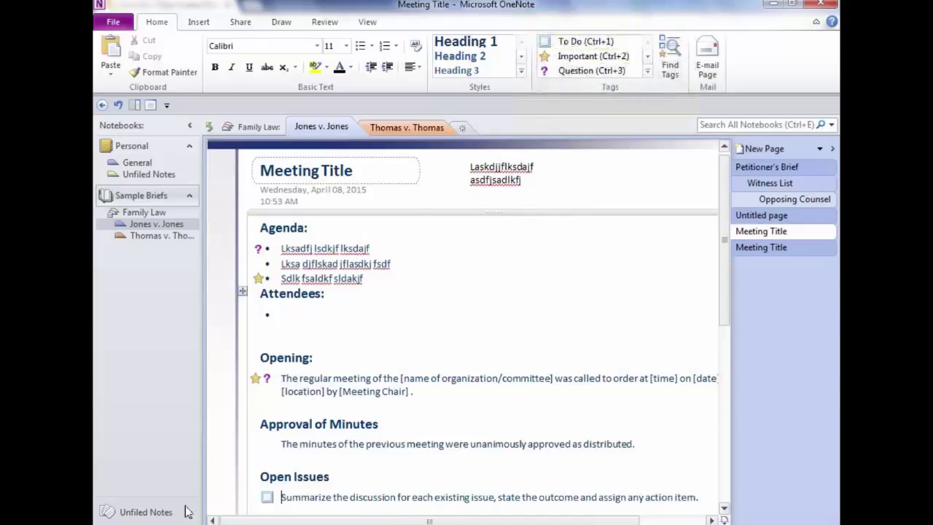
click(268, 498)
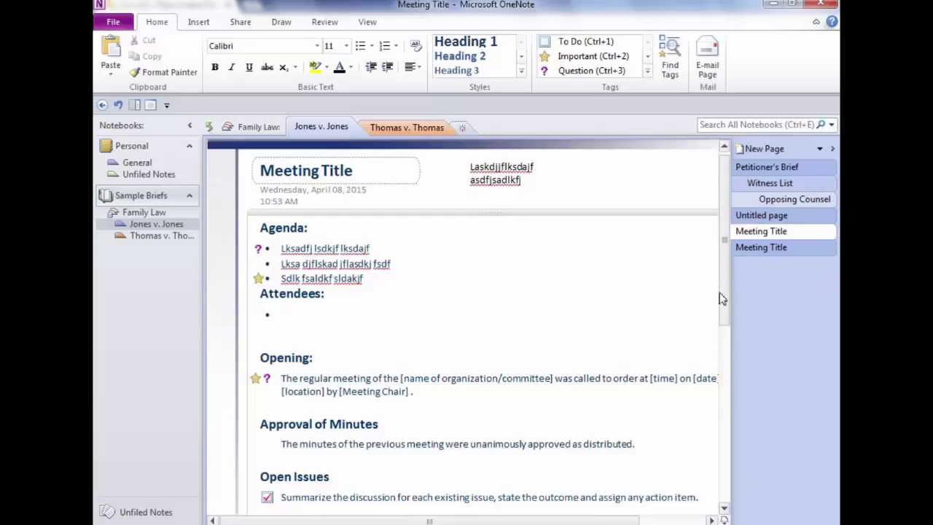
Add two lines, "Lkasjdflkasdjf" and "sdadfsadf", below the Open Issues paragraph.
scroll(718, 306, down, 3)
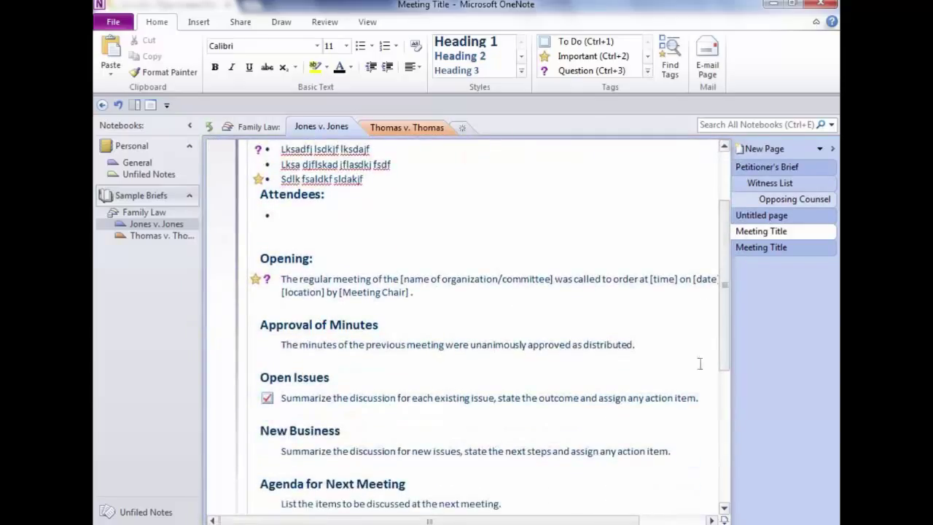
click(702, 398)
key(Return)
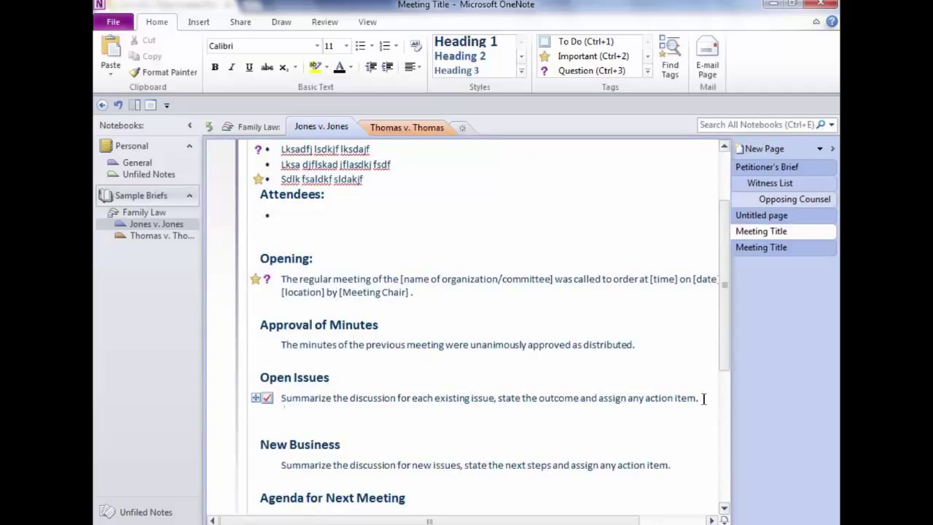
text(Lkasjdflkasdjf)
key(Return)
text(sdadfsadf)
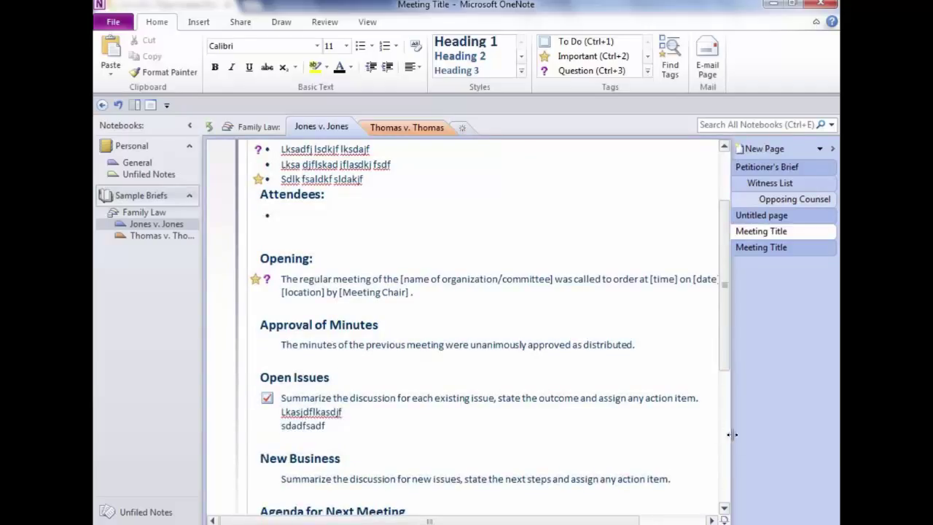
Tag both new lines under Open Issues as To Do.
click(282, 412)
key(ctrl+1)
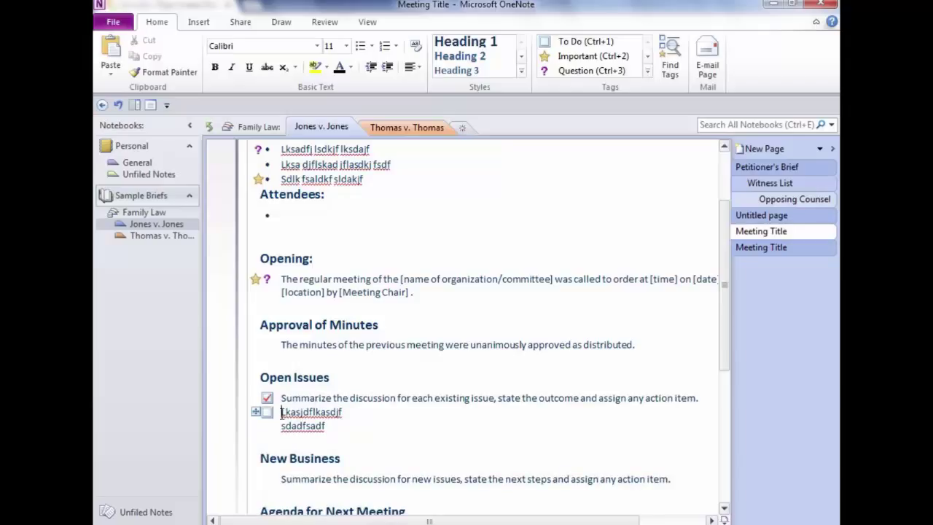
key(Down)
key(ctrl+1)
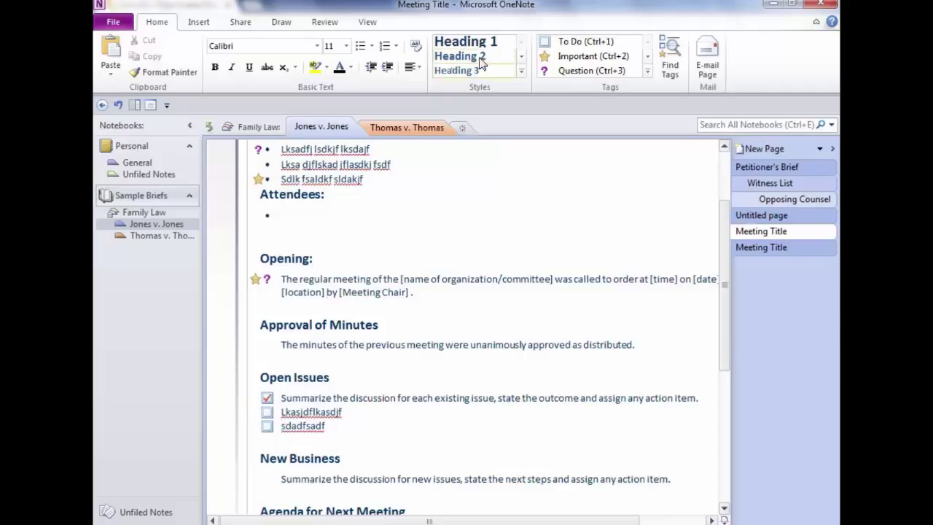
Find the tagged notes in this notebook, create a summary page from them, and select the summary's note container.
click(672, 66)
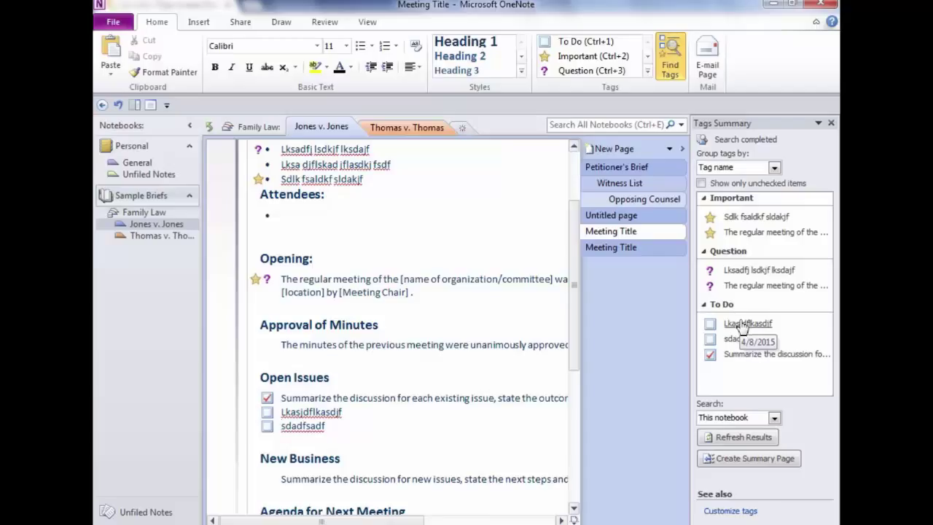
click(739, 463)
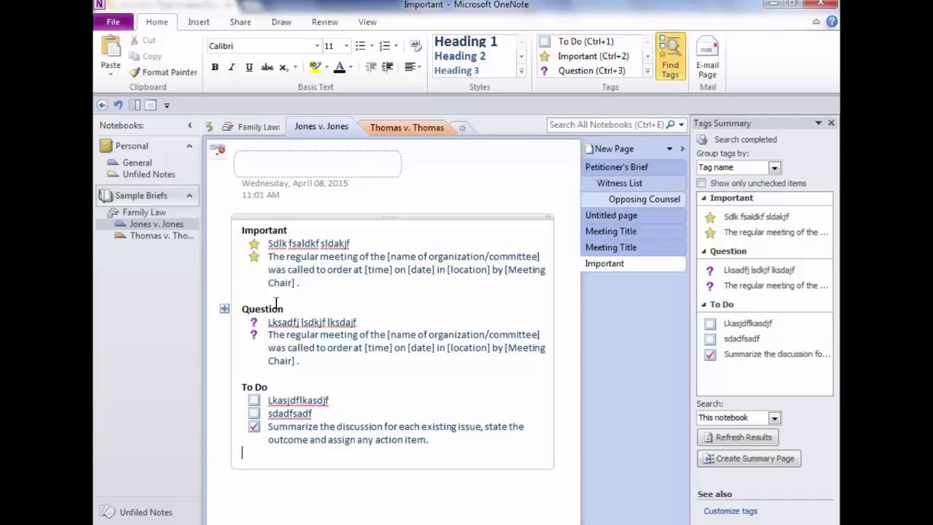
click(399, 218)
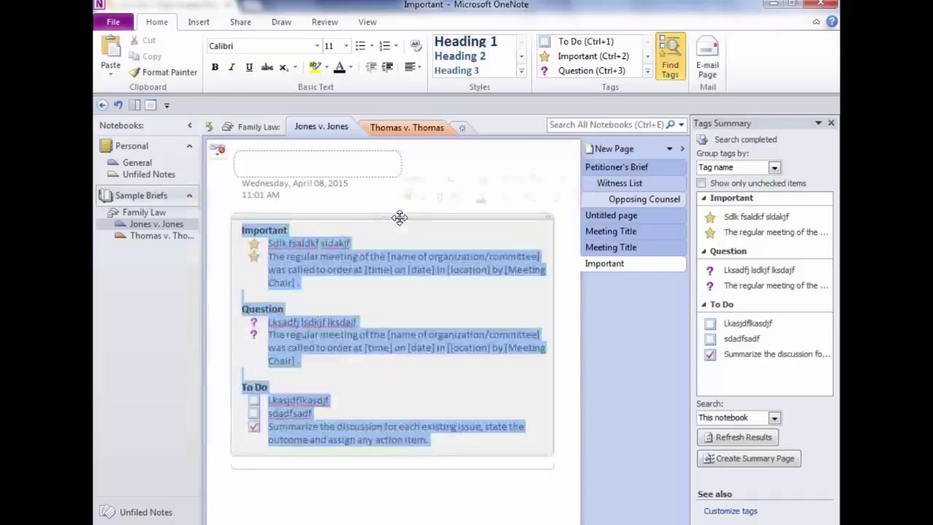
Delete the tag summary page titled Important and open the Untitled page.
click(634, 265)
right_click(633, 268)
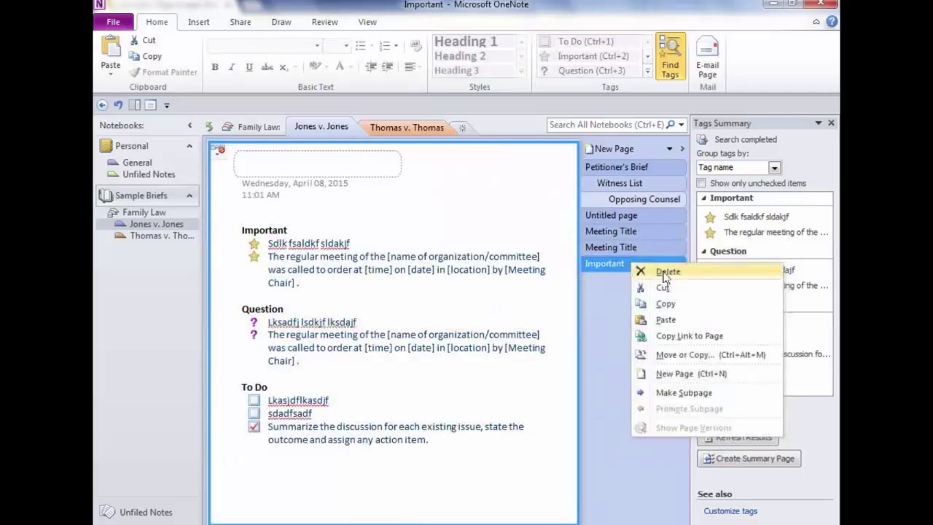
click(665, 271)
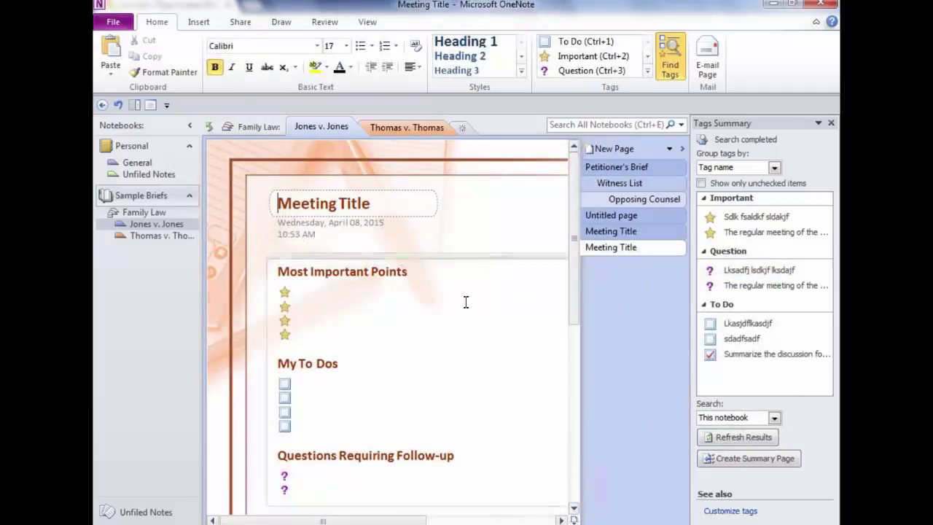
click(619, 217)
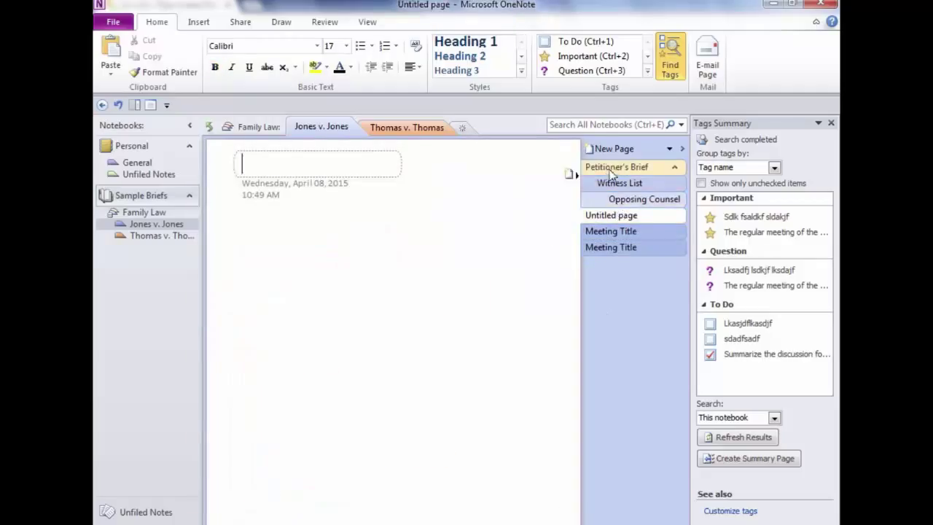
Open the Meeting Title page containing the Agenda section and limit the tags summary to unchecked items.
click(612, 172)
click(602, 221)
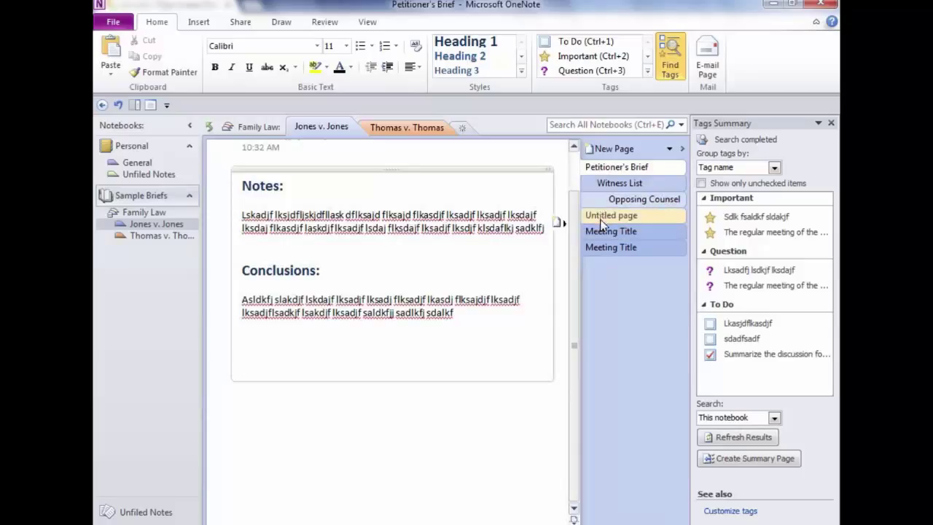
click(598, 232)
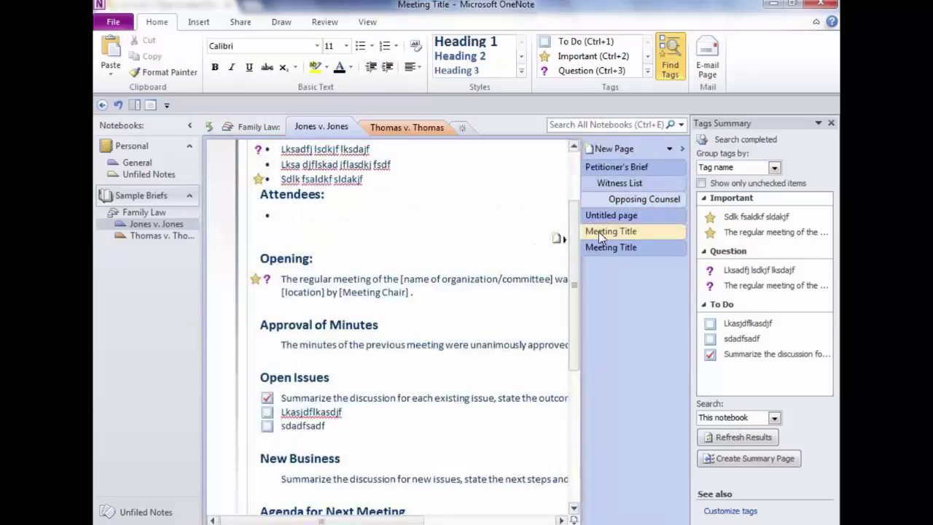
drag(571, 232, 569, 180)
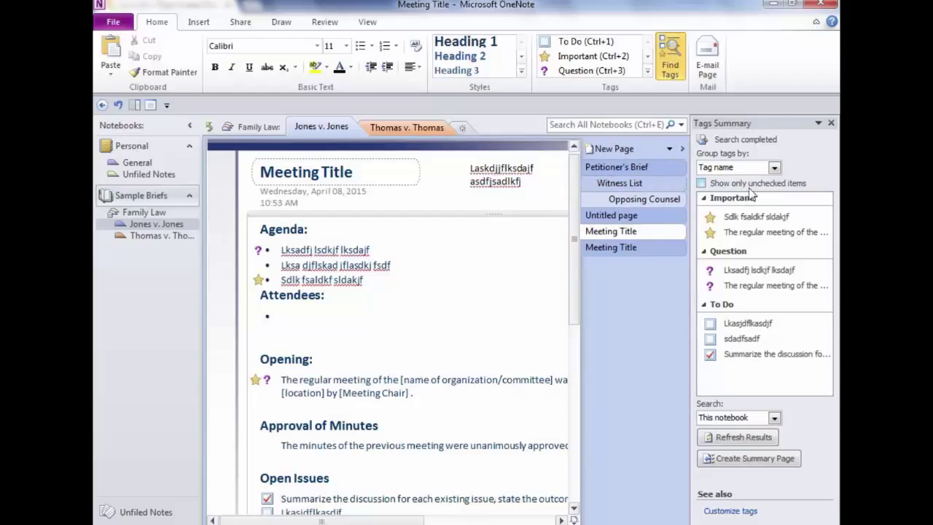
click(700, 183)
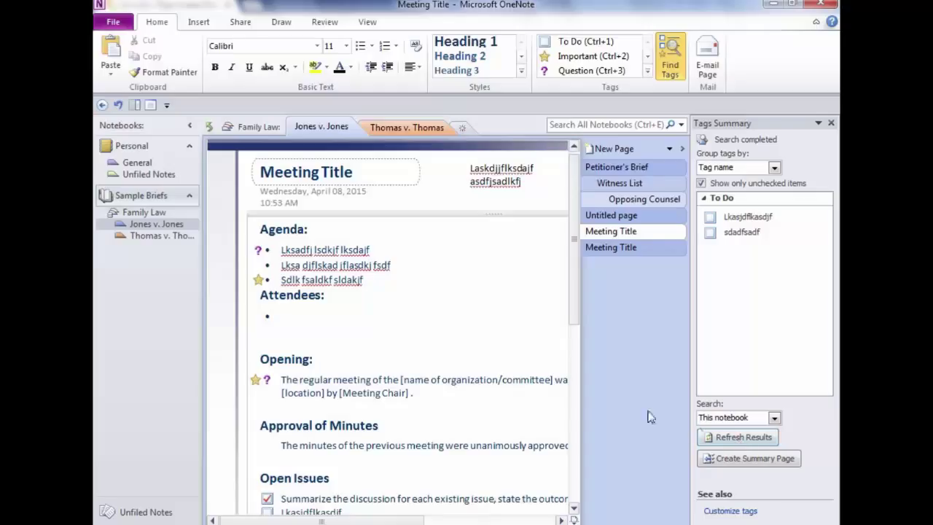
Mark the "Lkasjdflkasdjf" To Do under Open Issues as done and refresh the tags summary.
click(267, 512)
drag(573, 285, 573, 304)
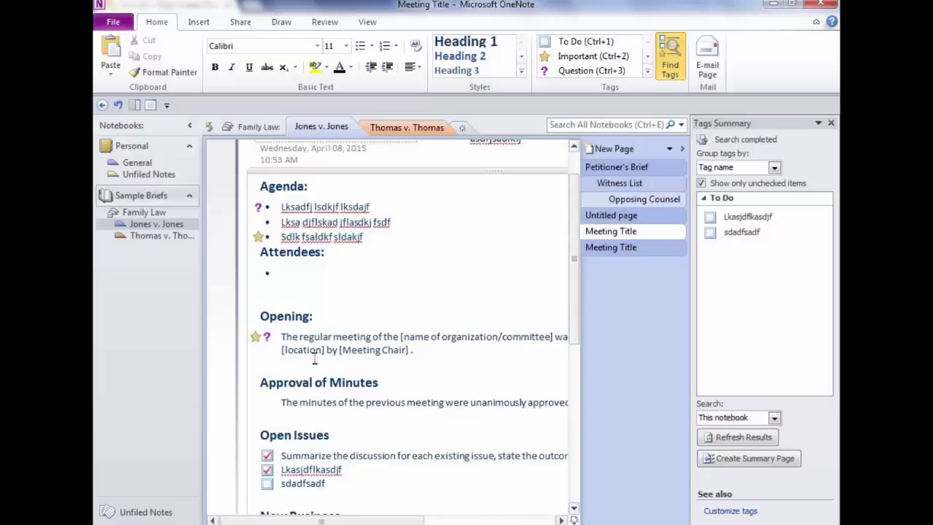
click(745, 441)
Compare the two Meeting Title pages and create a summary page from the unchecked tagged notes.
click(610, 237)
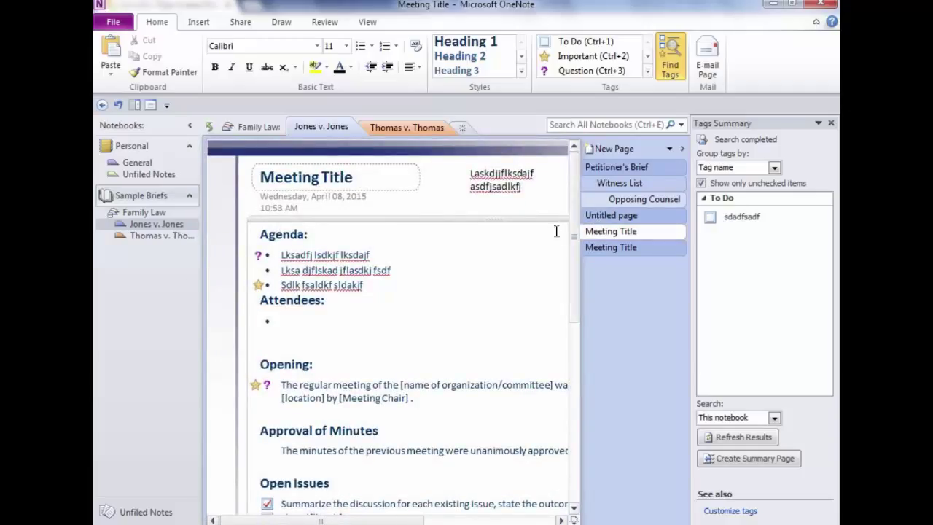
click(593, 250)
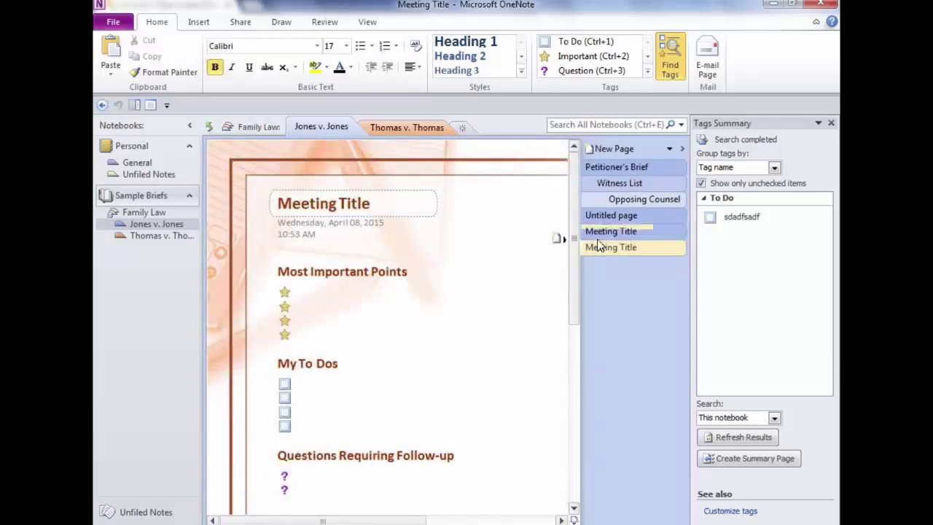
click(598, 239)
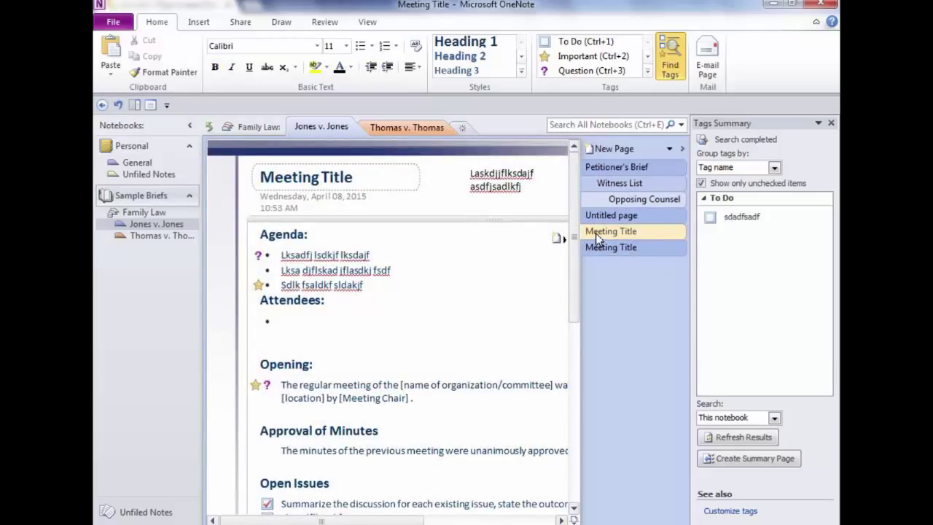
click(748, 458)
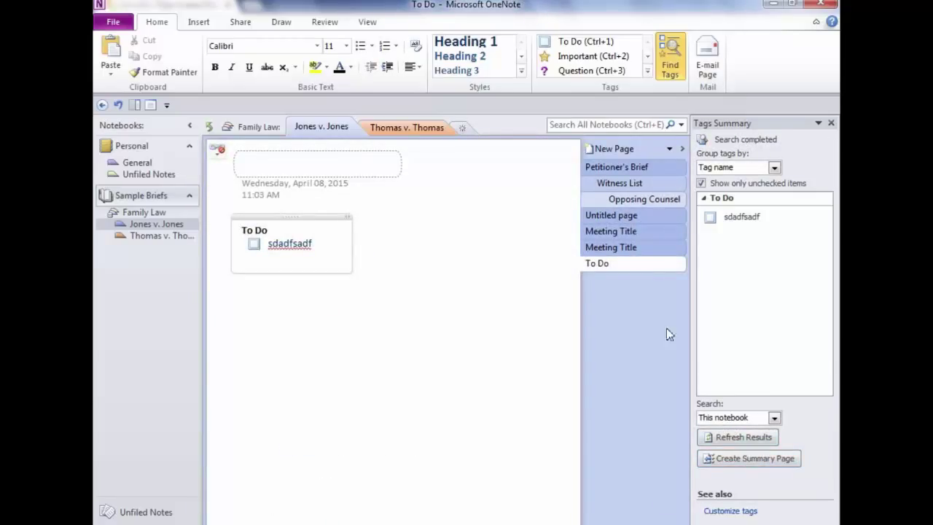
Delete the To Do summary page and reopen the Meeting Title page with the Agenda section.
right_click(602, 270)
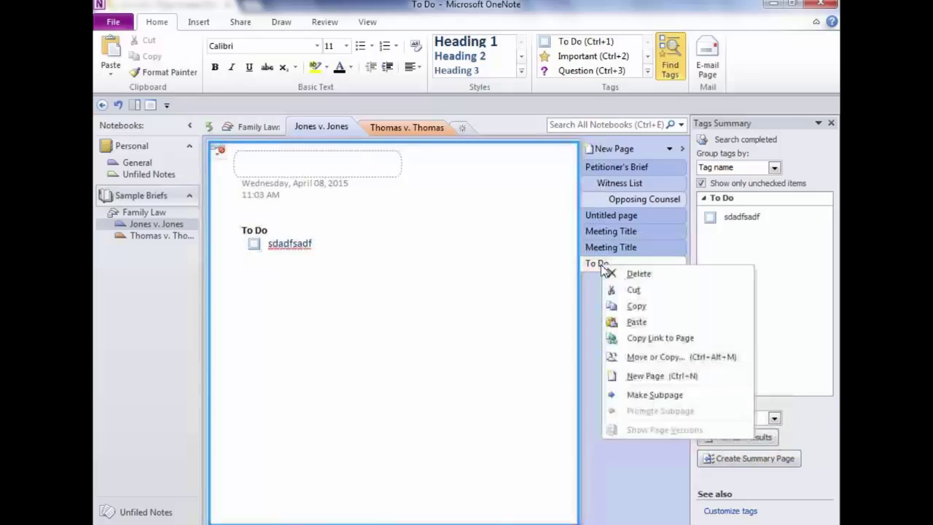
click(616, 274)
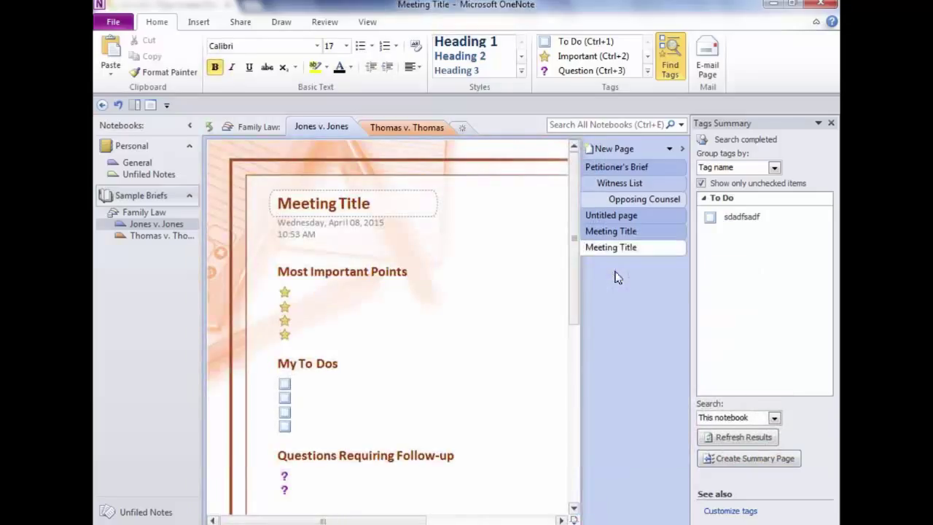
click(625, 232)
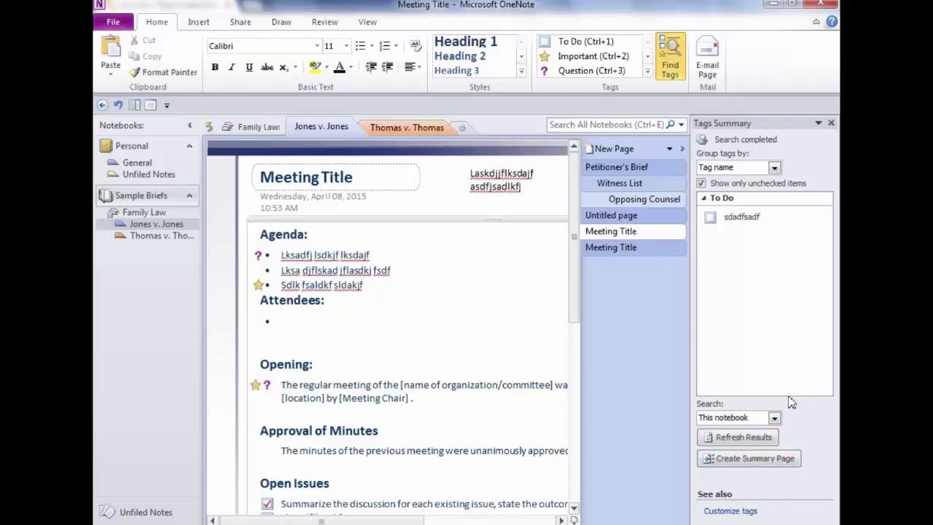
Include checked items in the tags summary again, and review its search scope and grouping options.
click(776, 419)
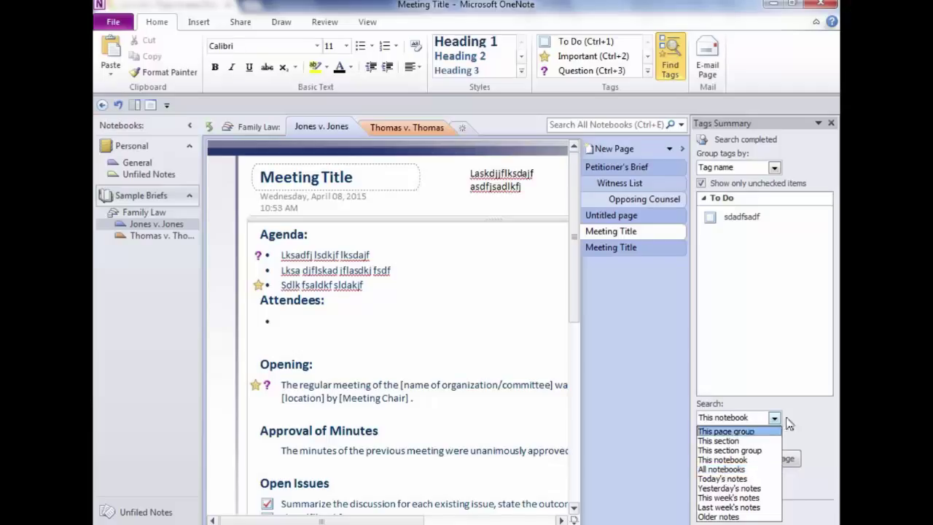
click(828, 421)
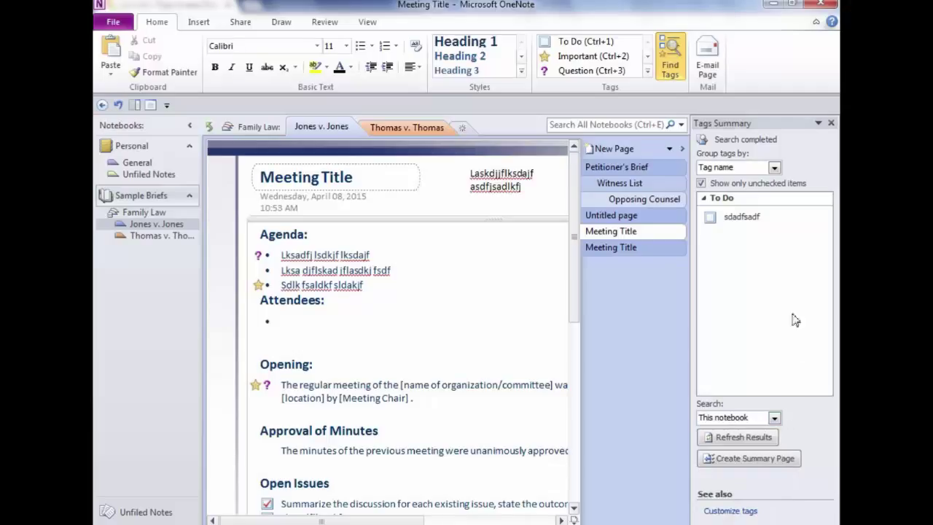
click(701, 183)
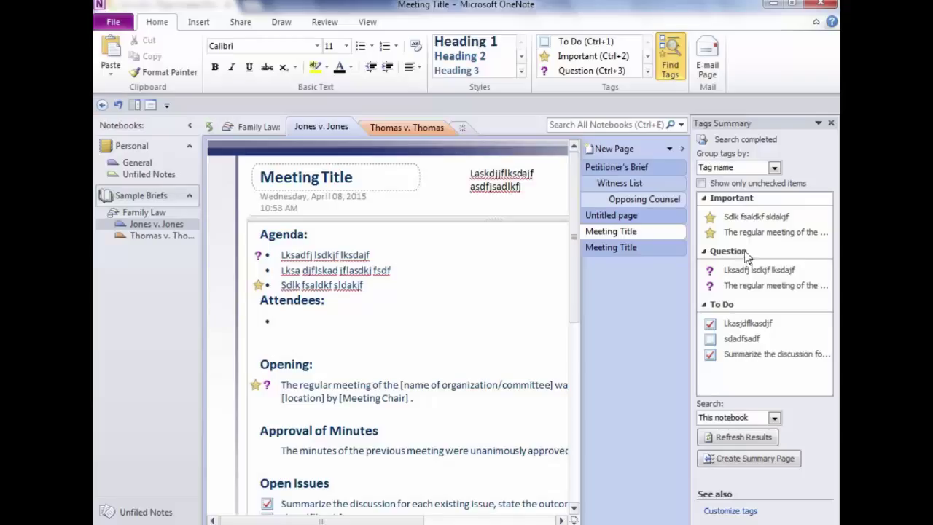
click(774, 168)
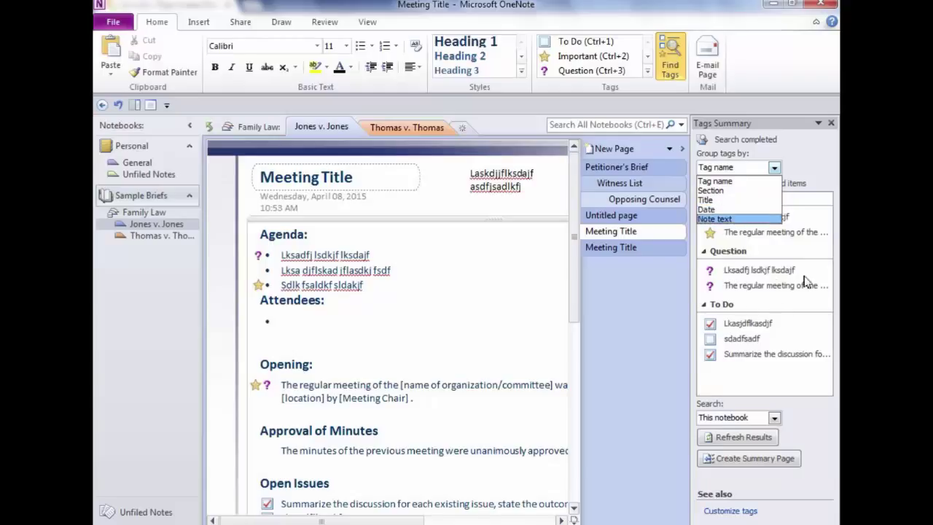
click(804, 158)
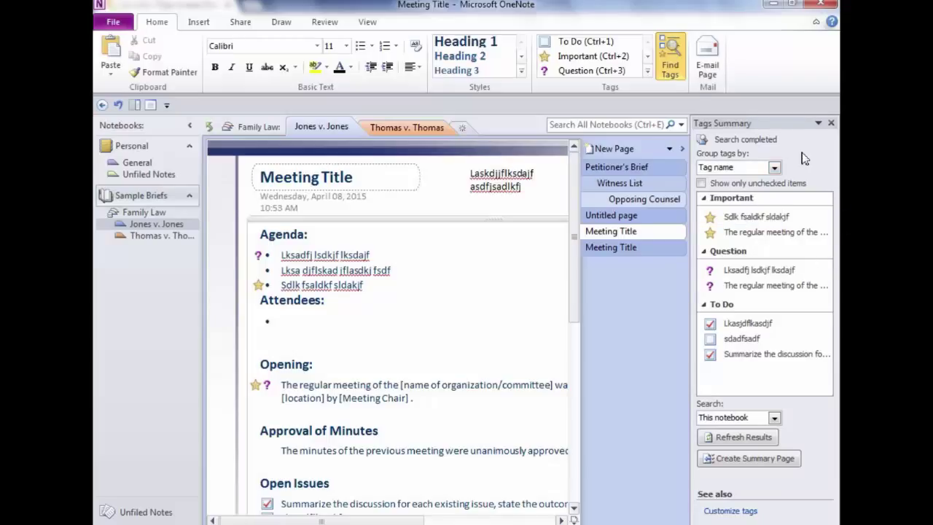
Create a custom tag with a person's first name as display name and a yellow smiley face symbol, keeping the default colors.
click(647, 71)
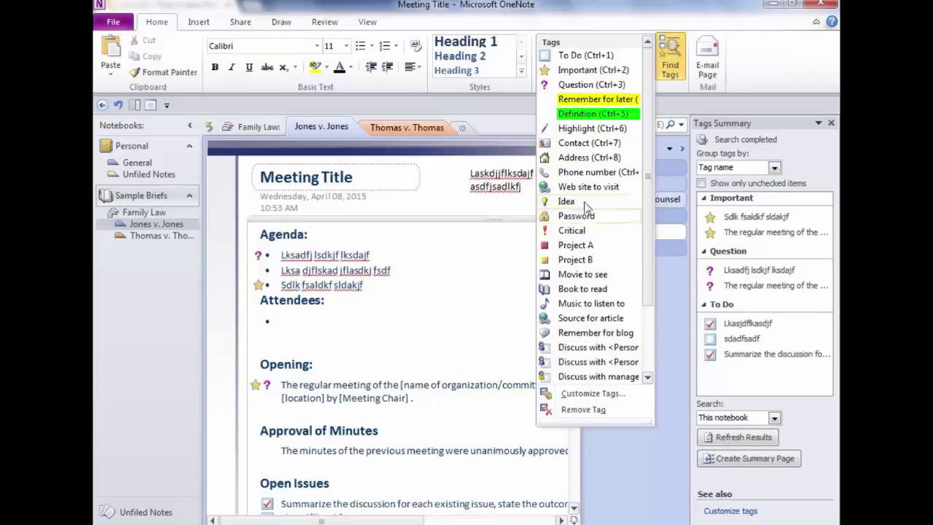
click(576, 397)
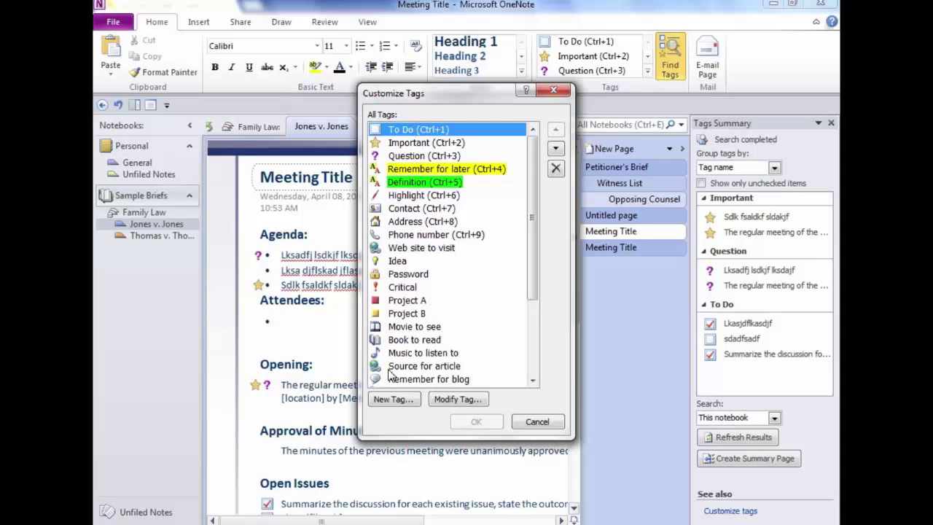
click(395, 401)
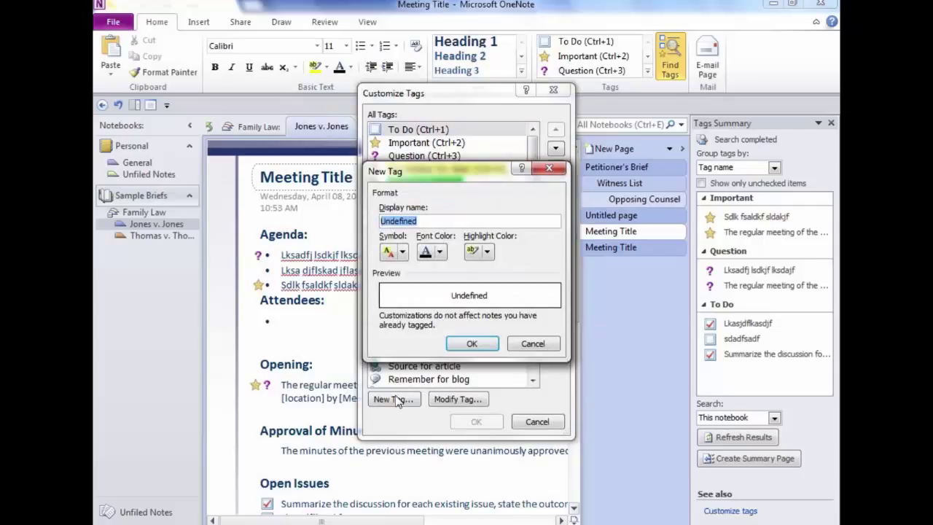
text(Sue)
click(402, 252)
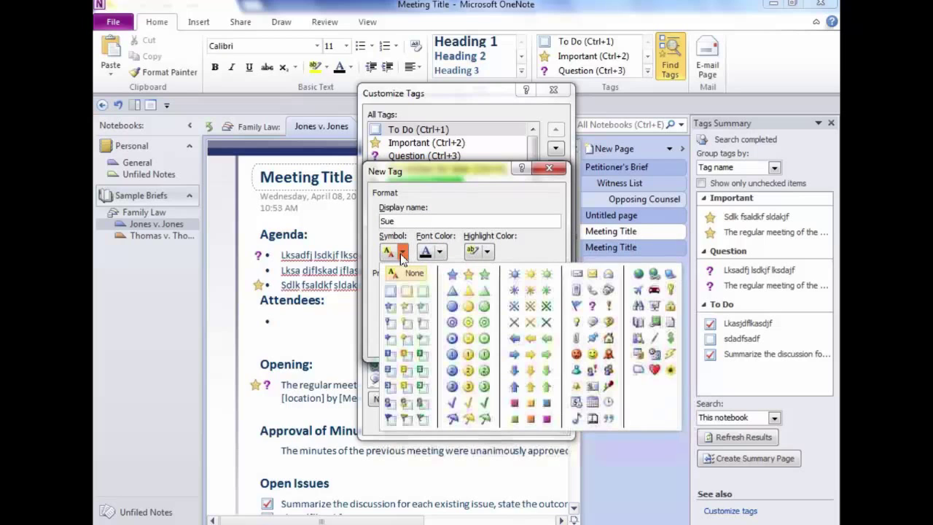
click(592, 354)
click(441, 253)
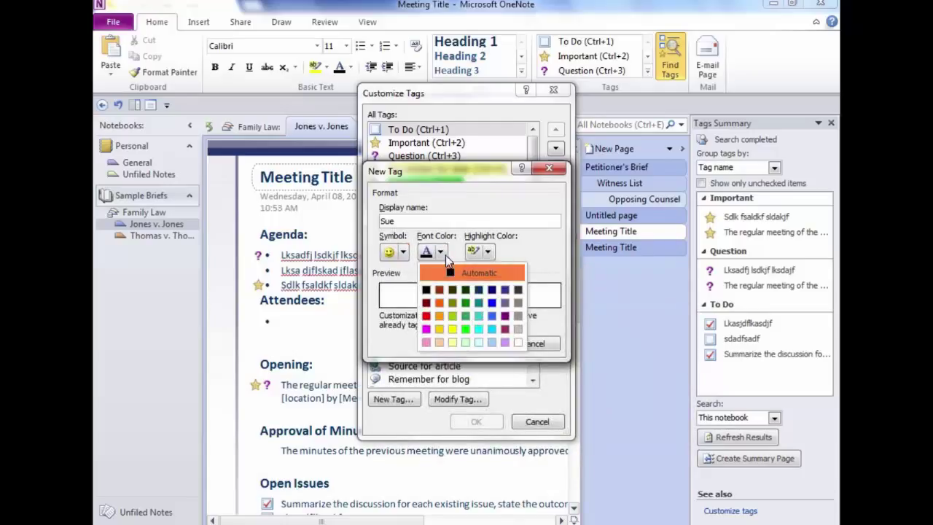
click(506, 254)
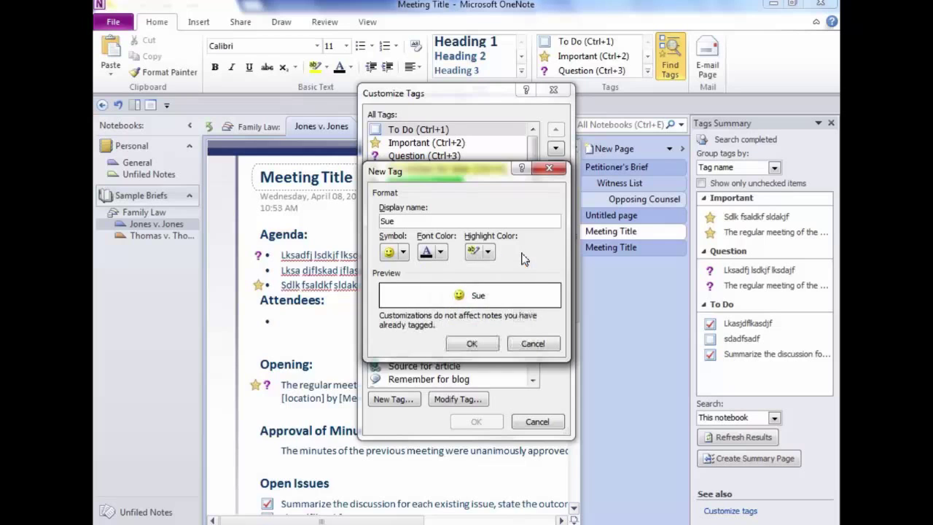
click(472, 344)
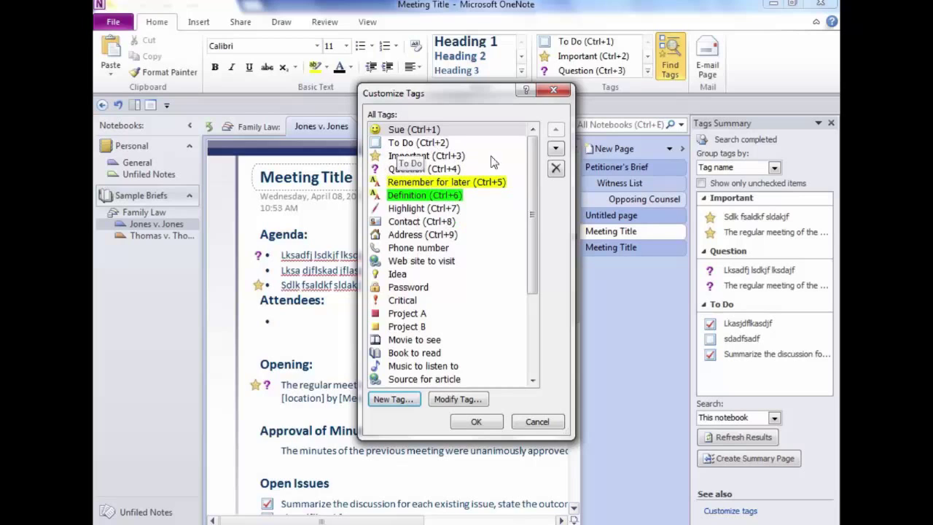
Move the new smiley tag down to fourth place, directly below Question, and save the customized tag list.
click(556, 149)
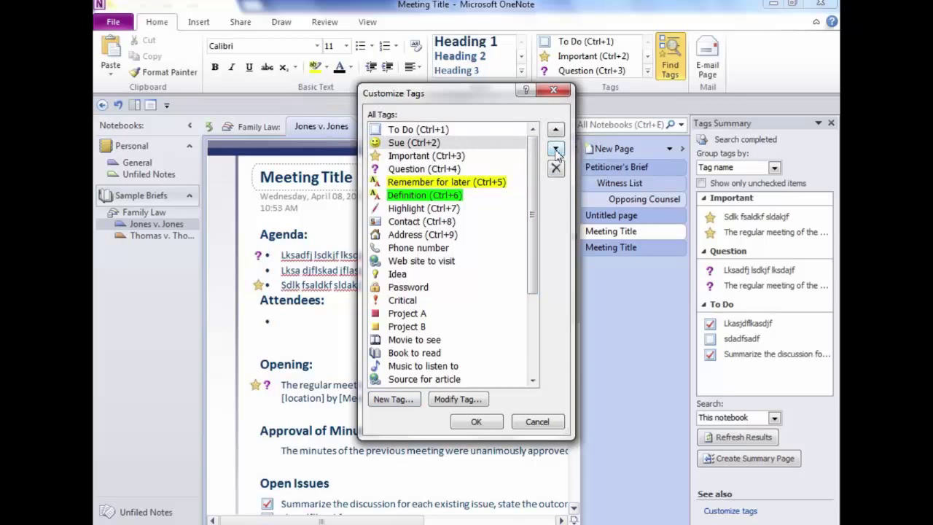
click(556, 149)
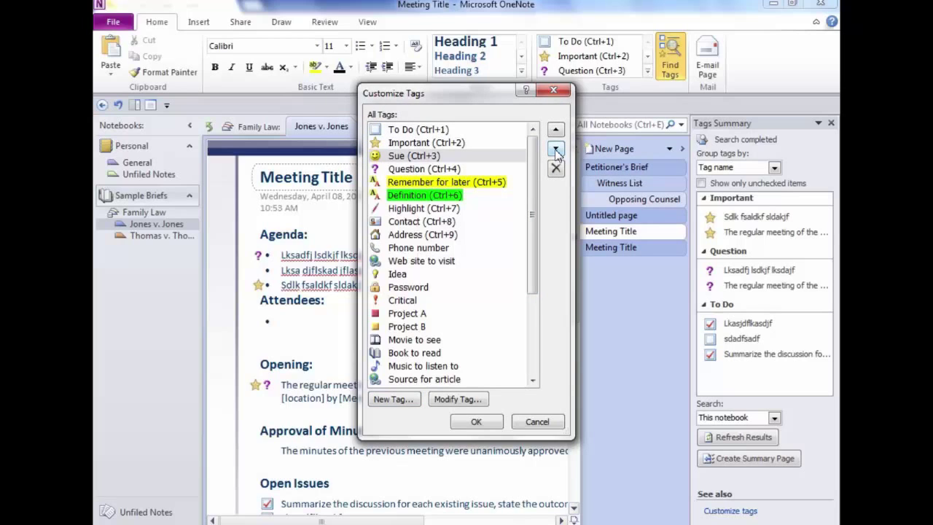
click(556, 150)
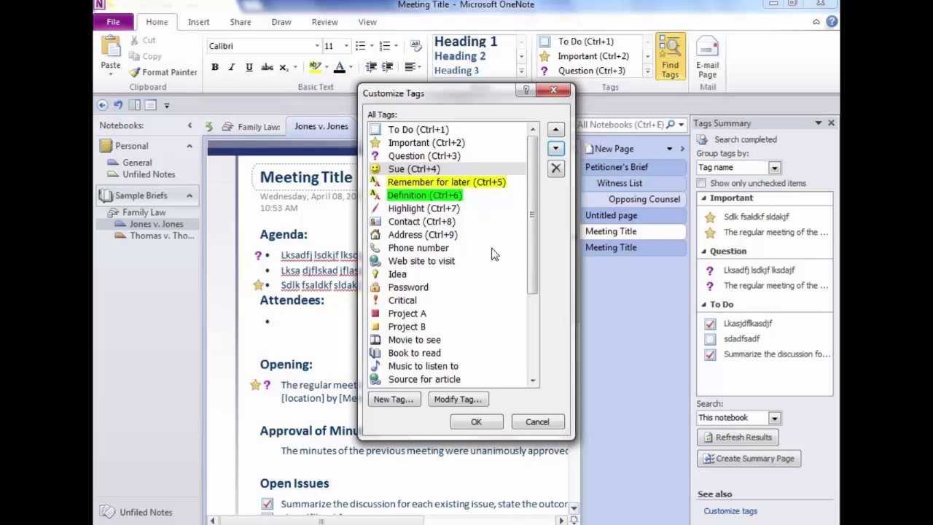
click(476, 422)
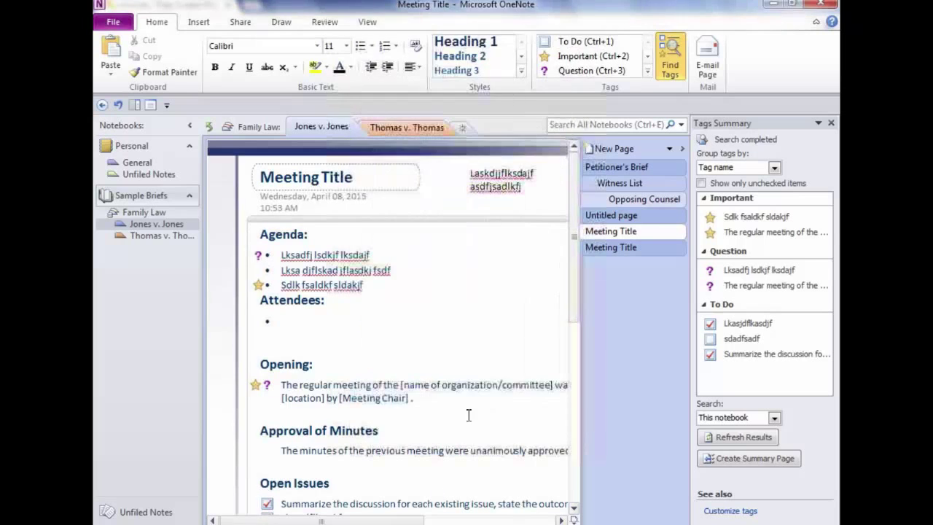
Apply the smiley tag to the first Agenda bullet and the Opening paragraph, and refresh the tags summary.
click(282, 255)
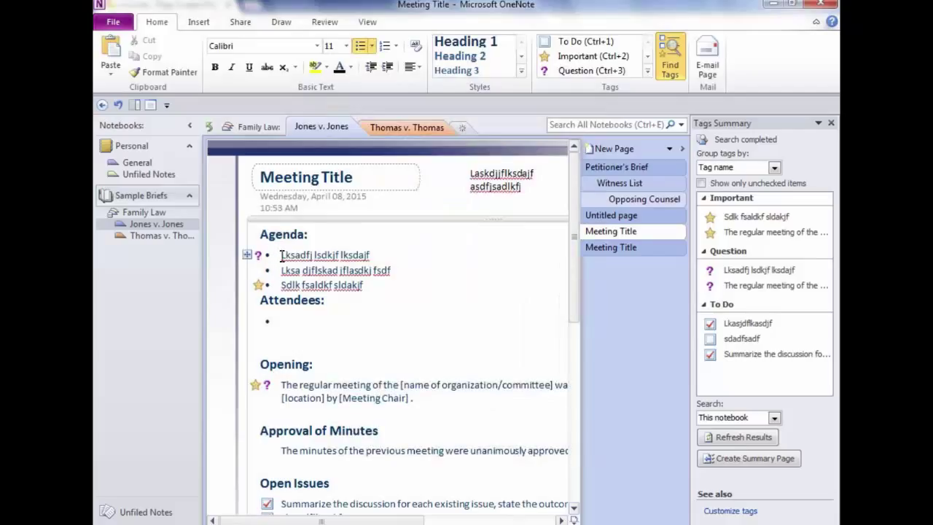
click(646, 73)
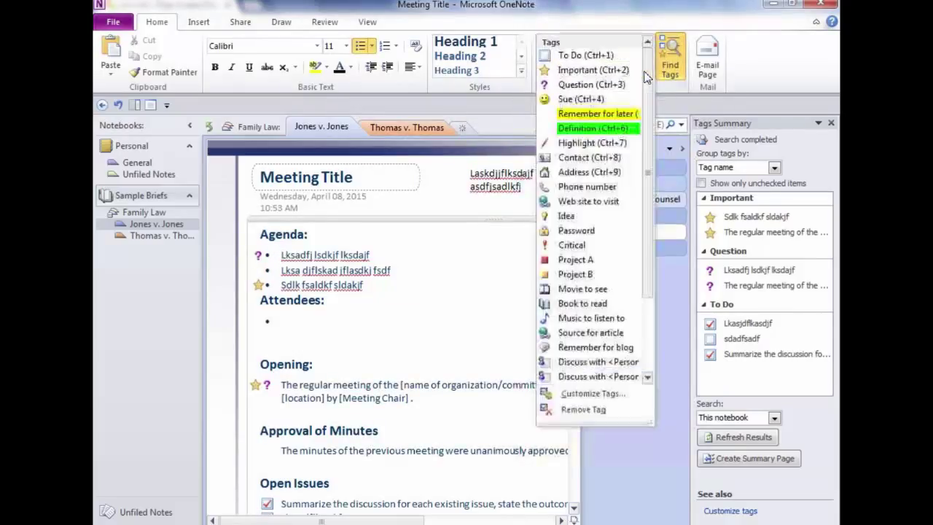
click(589, 101)
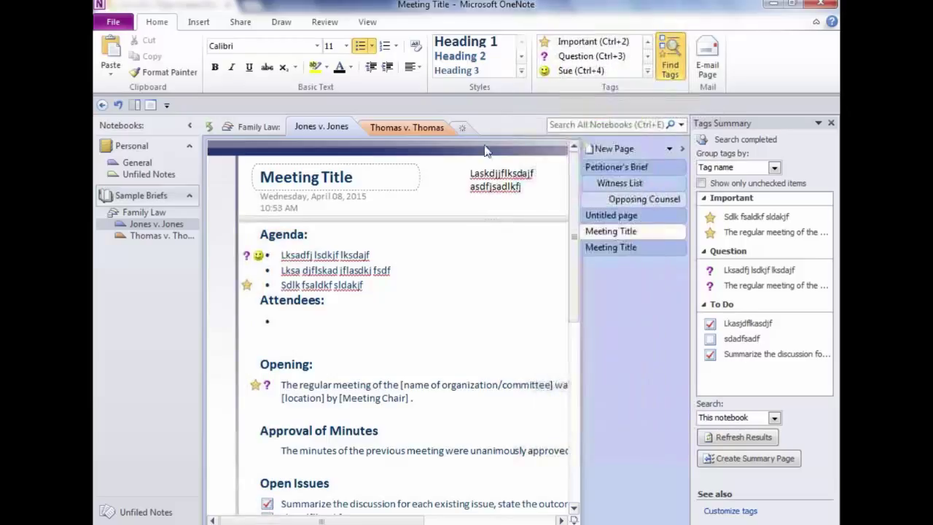
click(283, 385)
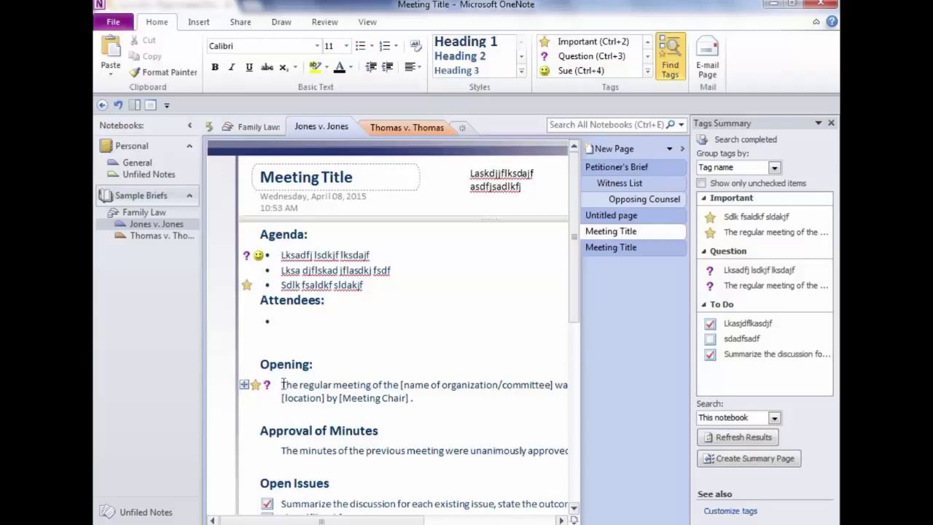
key(ctrl+4)
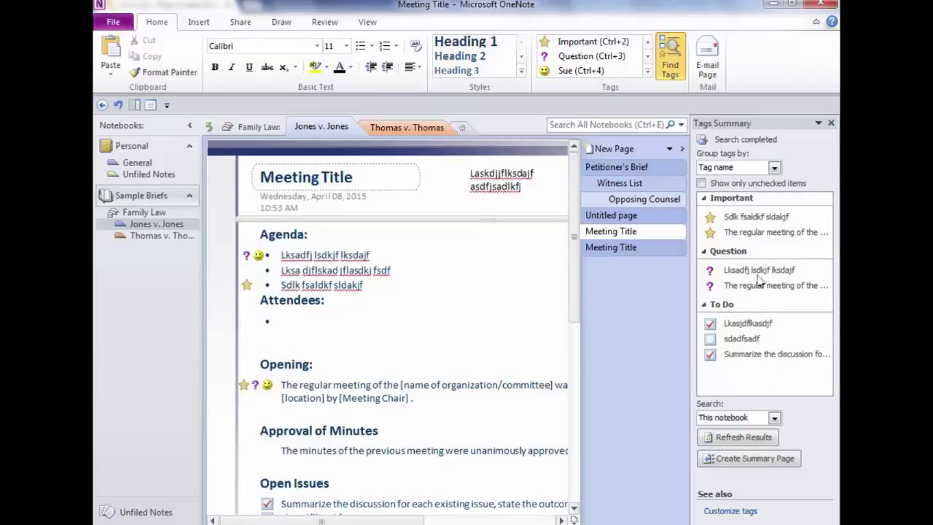
click(742, 438)
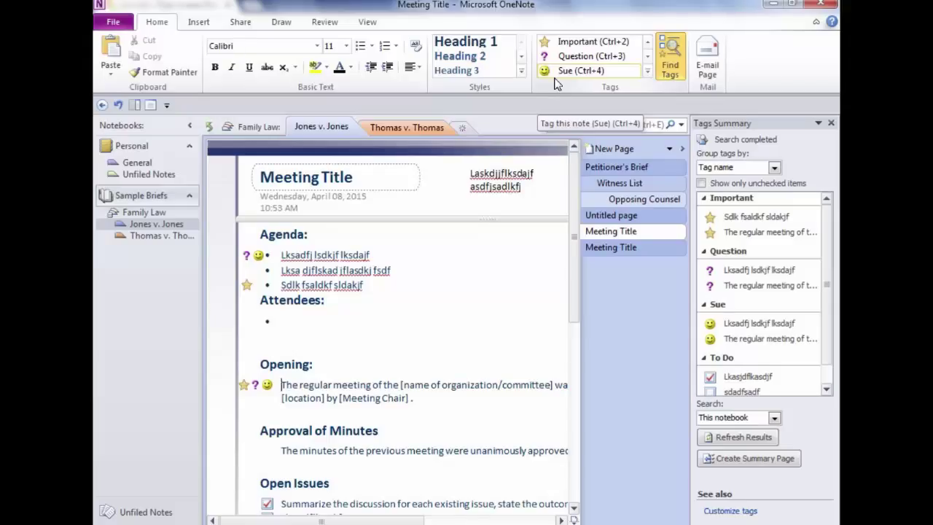
click(366, 22)
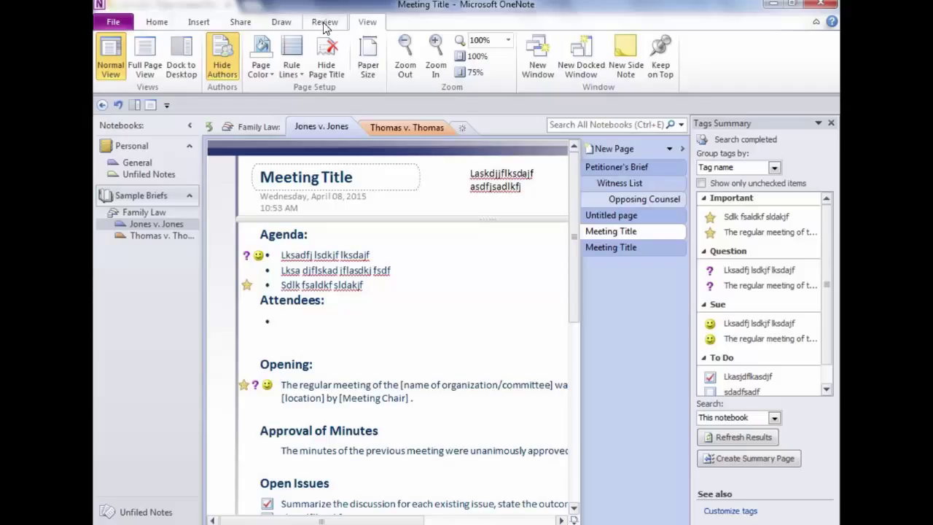
Close the tags summary beside the Meeting Title page.
click(324, 23)
click(358, 25)
click(831, 123)
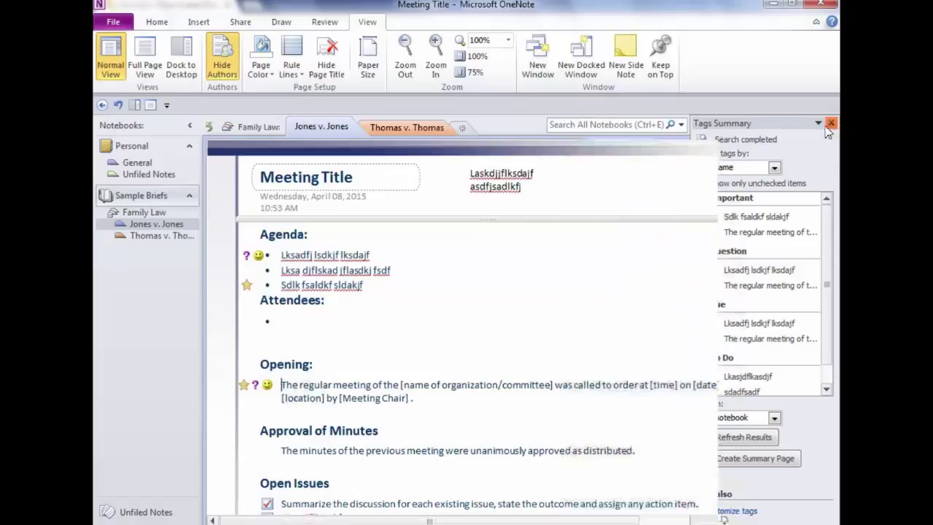
Search all notebooks for "open" and review the available search scopes.
click(731, 125)
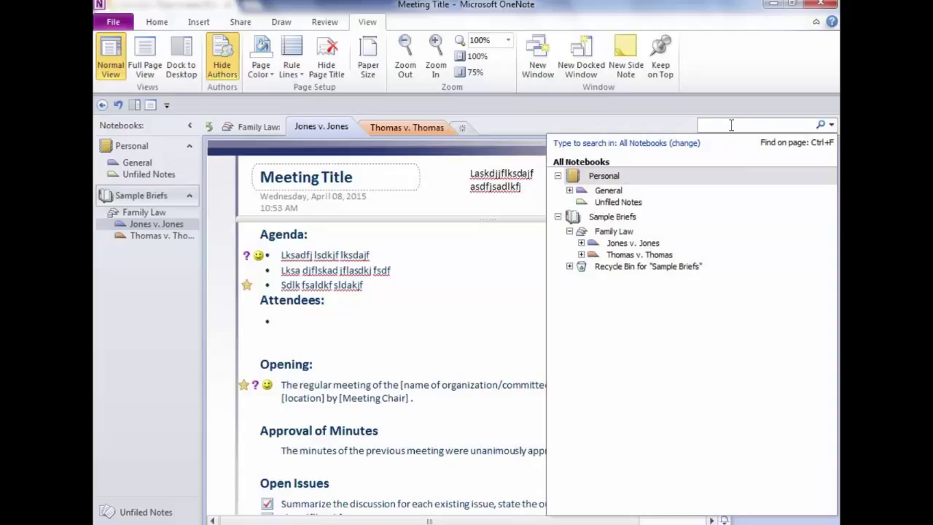
text(open)
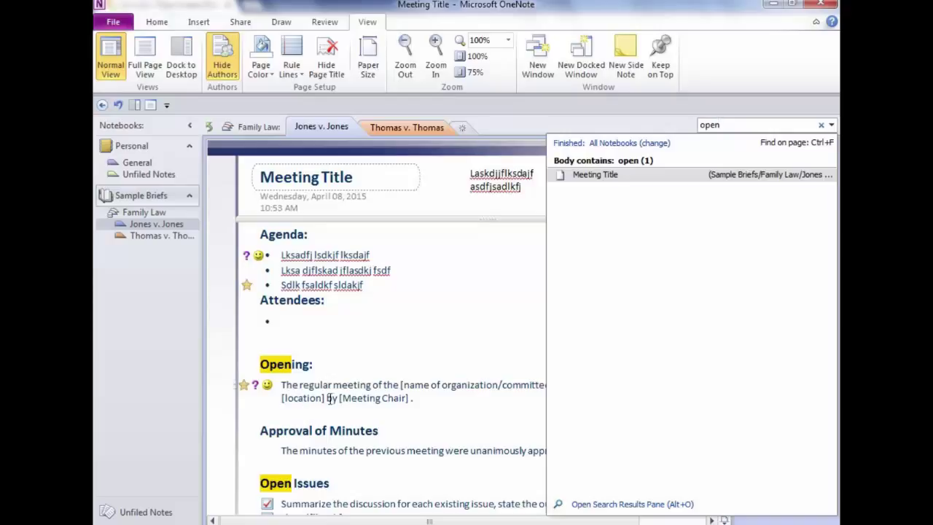
click(832, 126)
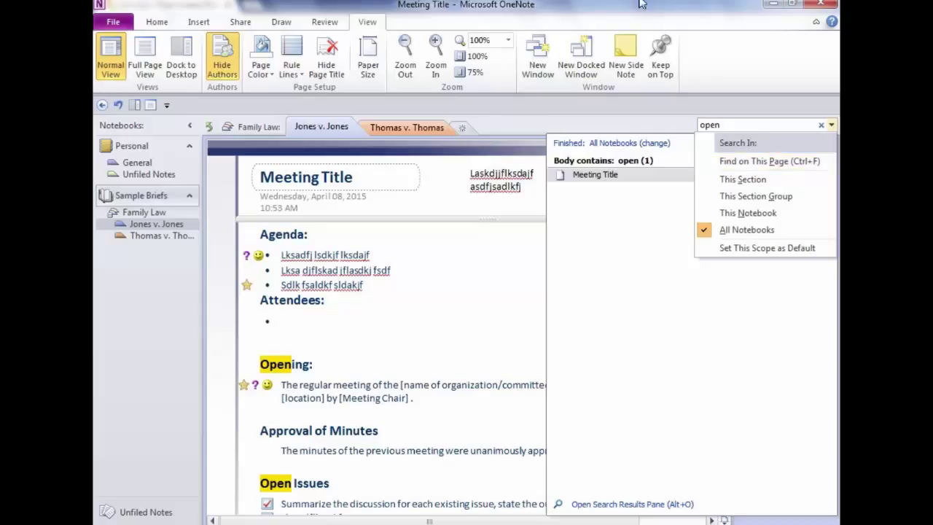
click(578, 23)
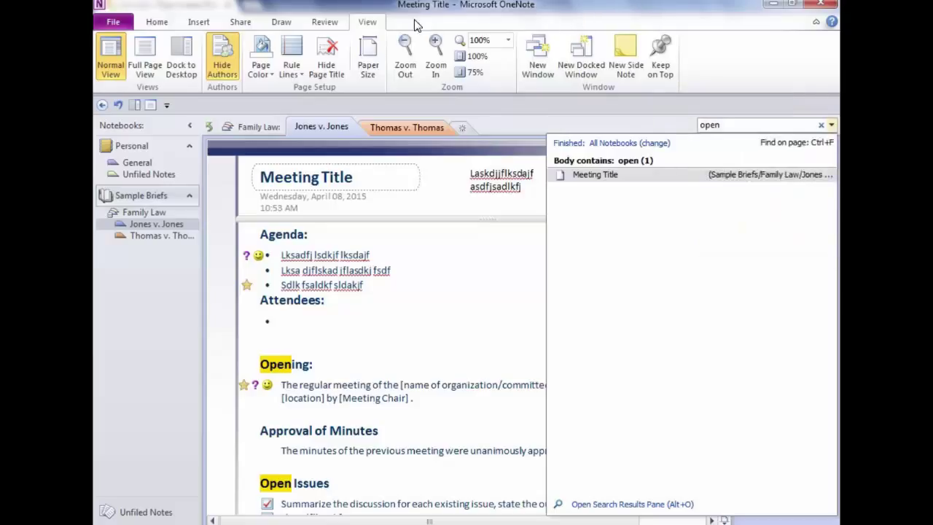
Review the web and network sharing options for the Sample Briefs notebook, and return to the Meeting Title page.
click(240, 22)
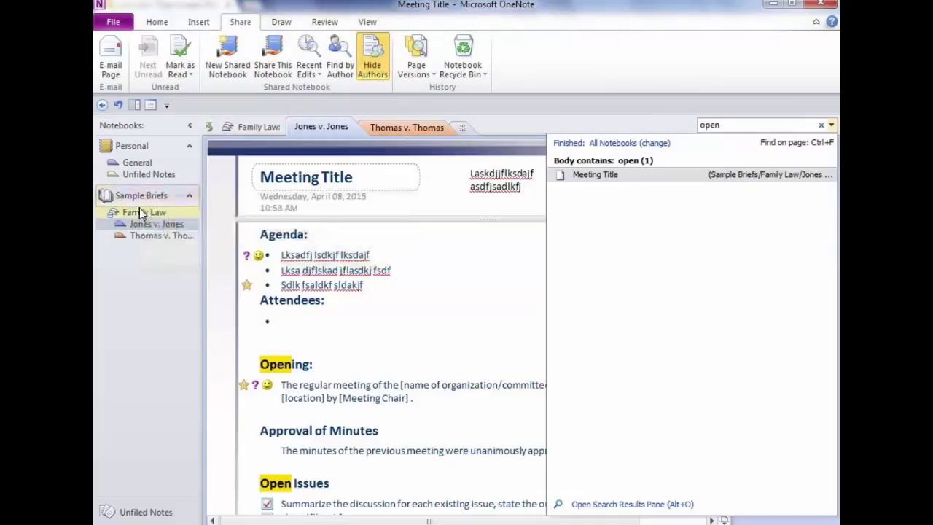
click(274, 69)
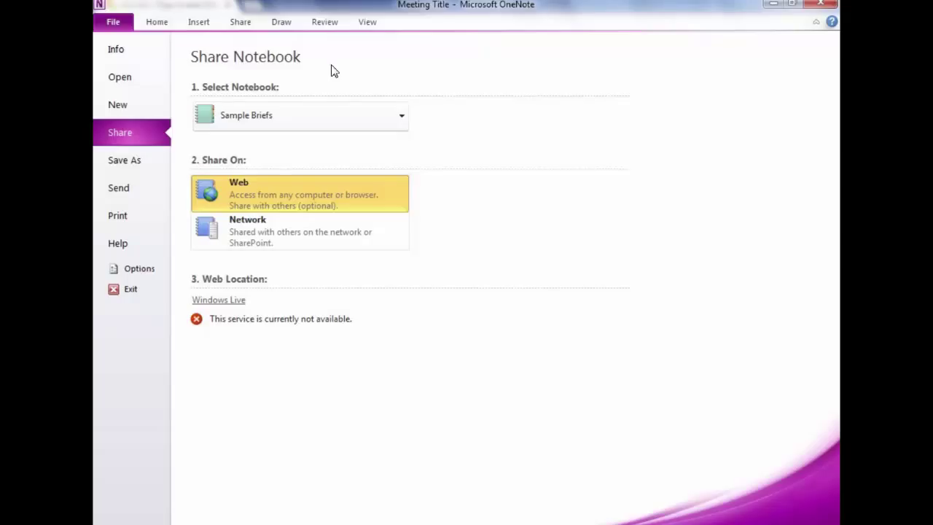
click(159, 25)
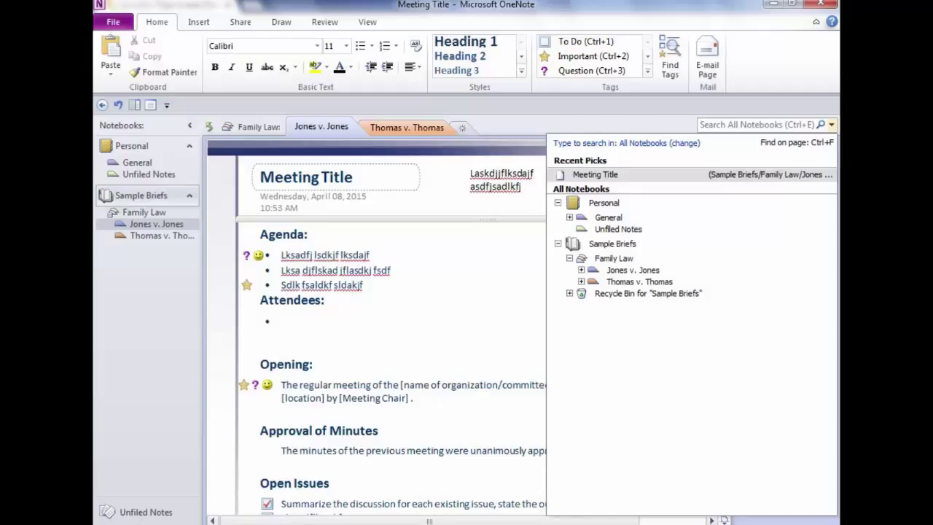
Launch Microsoft Outlook 2010 and advance its startup wizard to the automatic e-mail account setup.
click(140, 520)
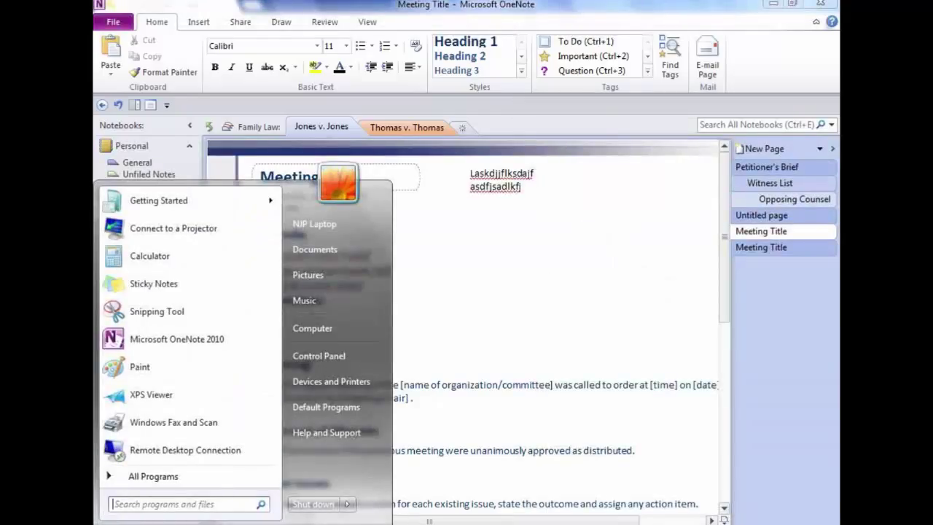
click(135, 476)
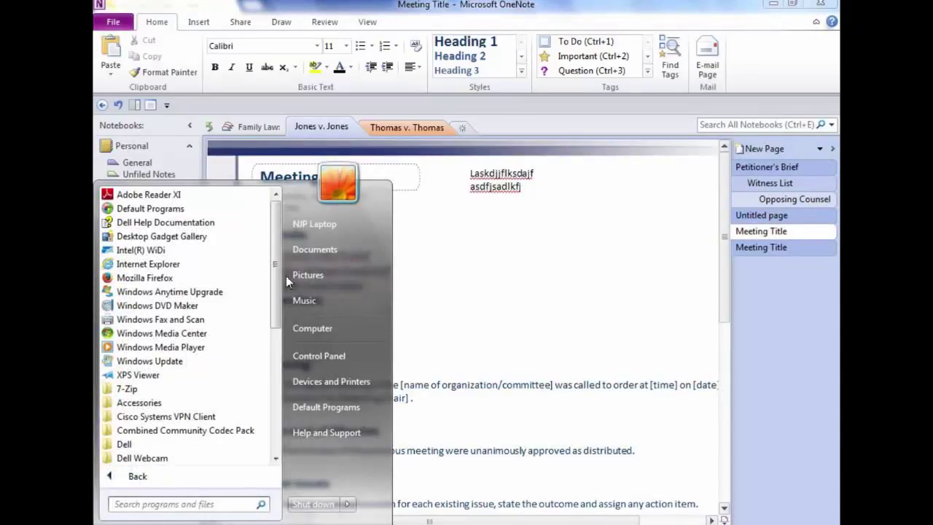
drag(272, 304, 274, 437)
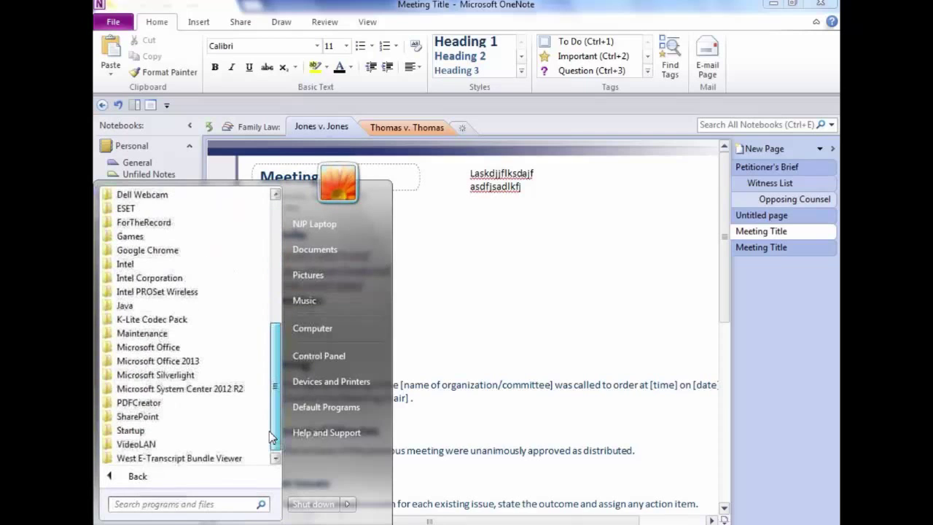
click(148, 348)
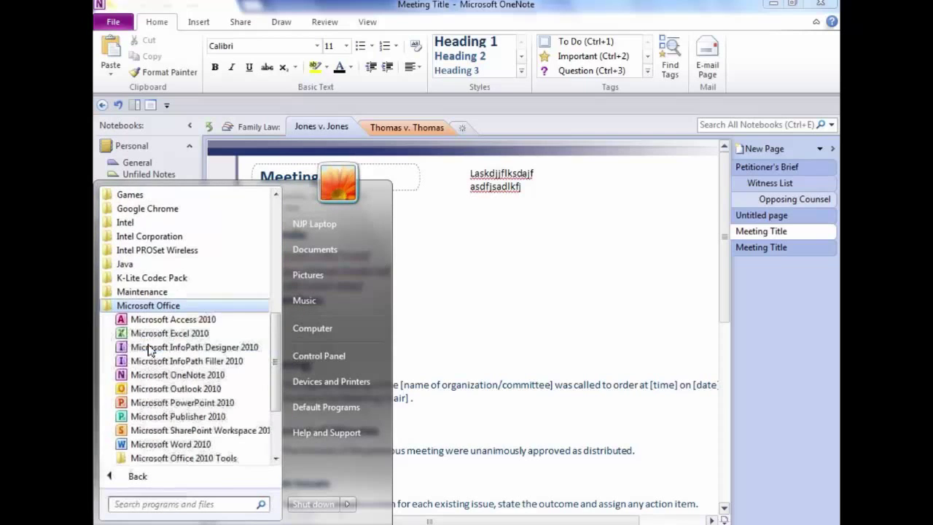
click(191, 395)
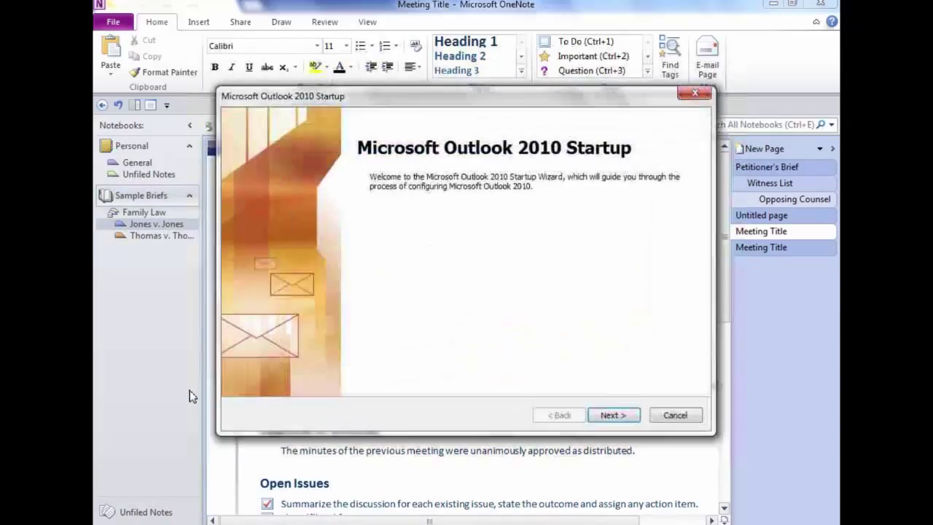
click(611, 415)
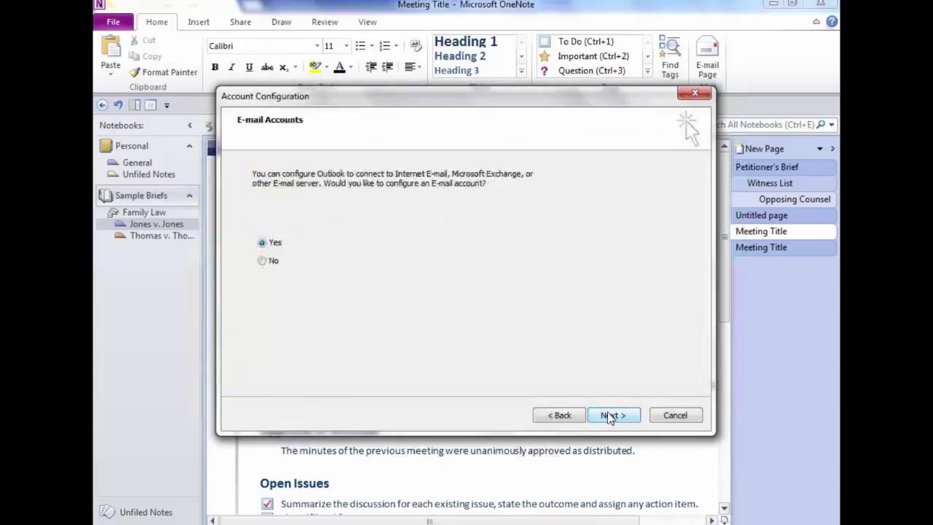
click(610, 414)
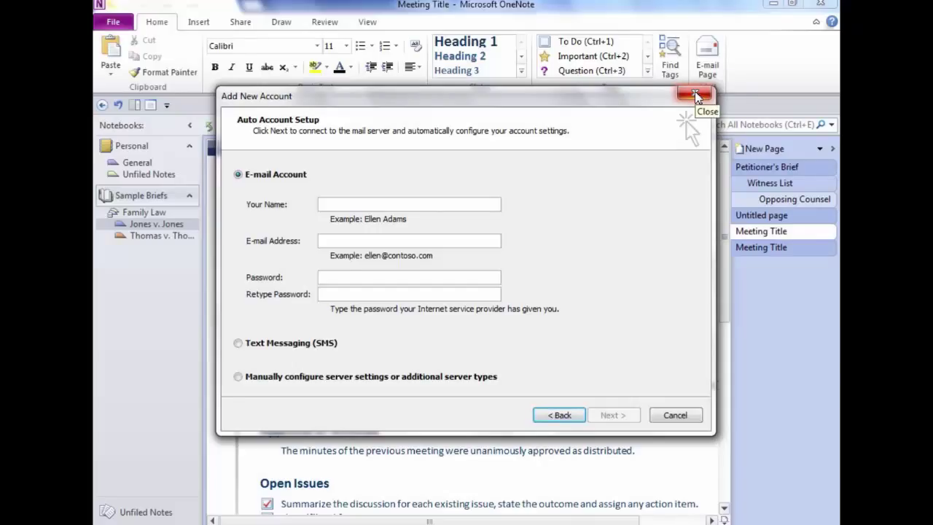
Exit the Outlook account setup wizard without configuring an e-mail account.
click(696, 95)
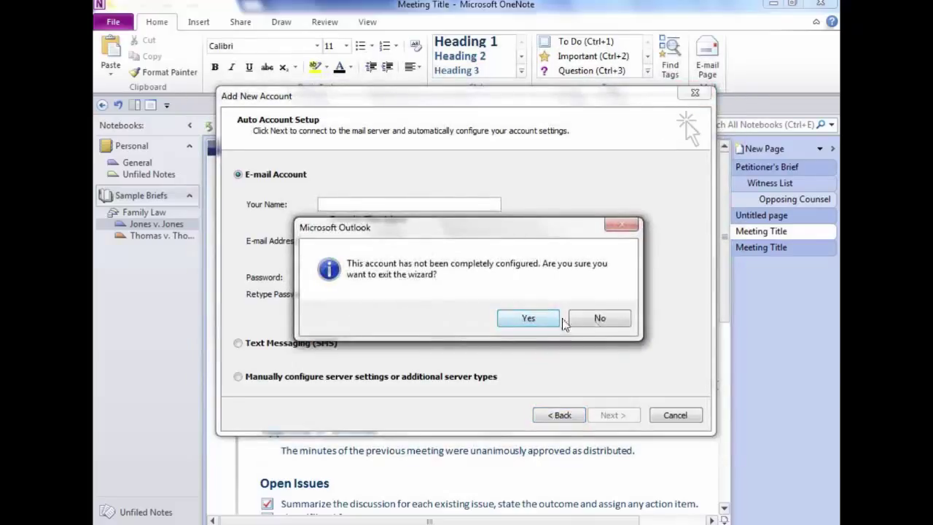
click(599, 321)
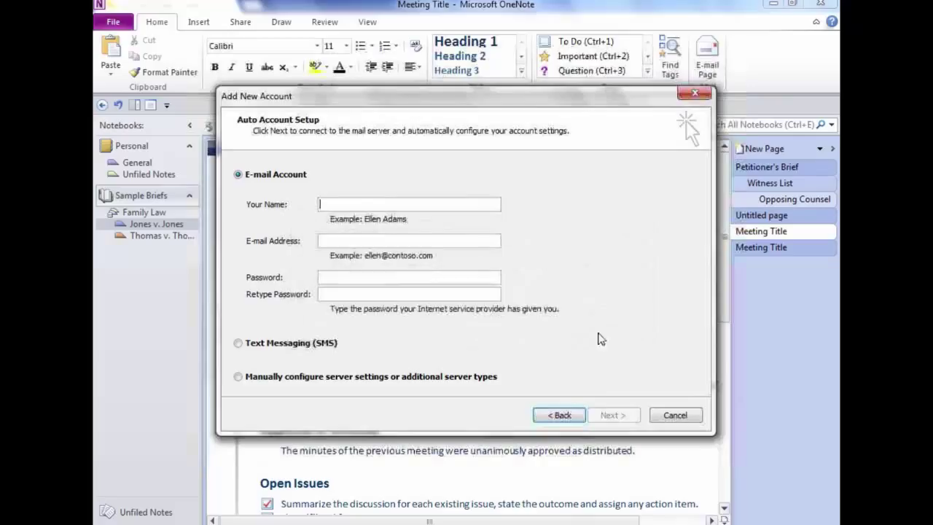
click(681, 418)
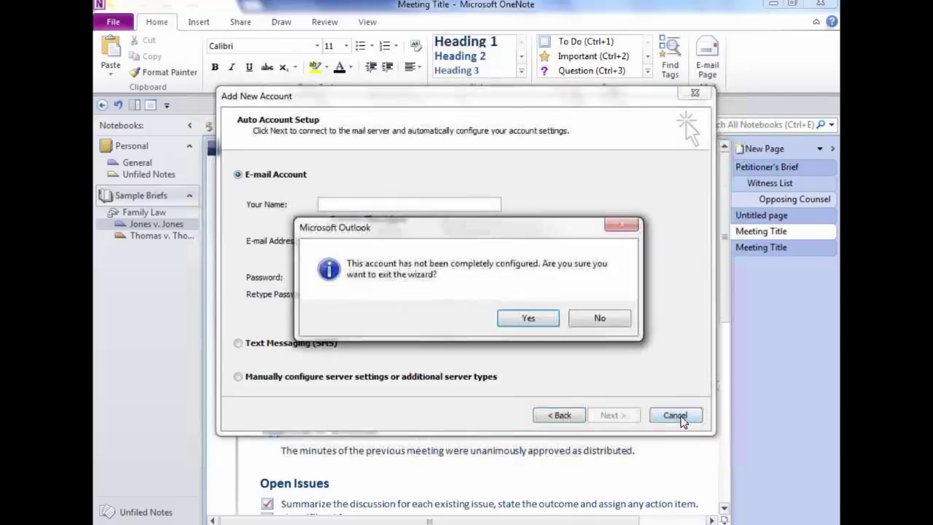
click(605, 324)
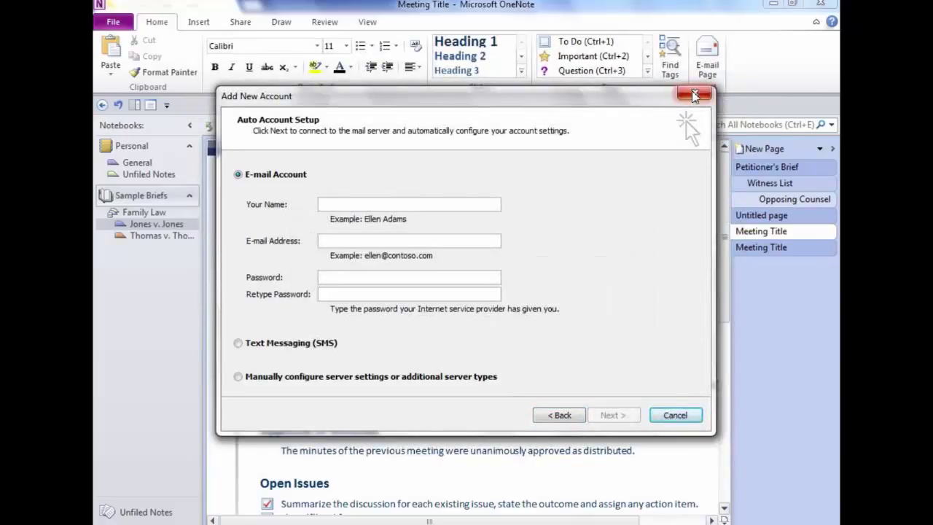
click(694, 96)
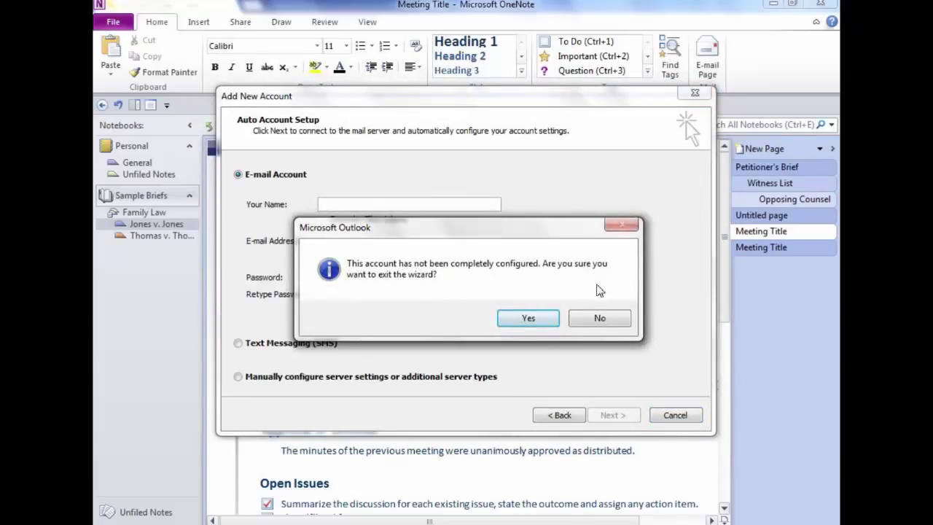
click(587, 322)
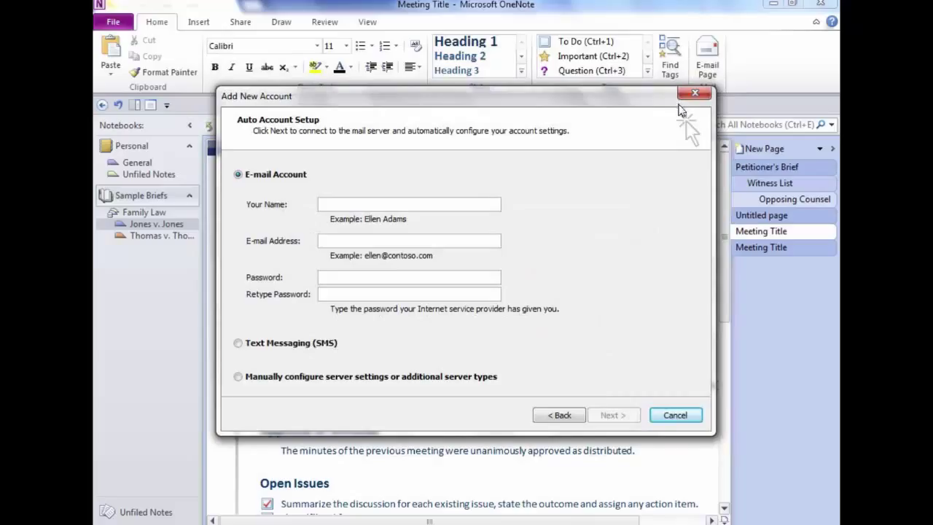
click(694, 96)
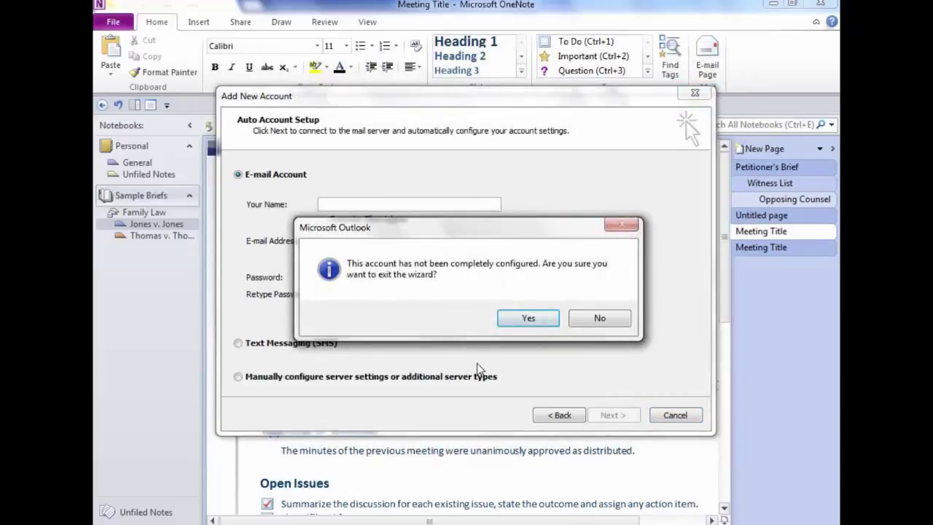
click(528, 317)
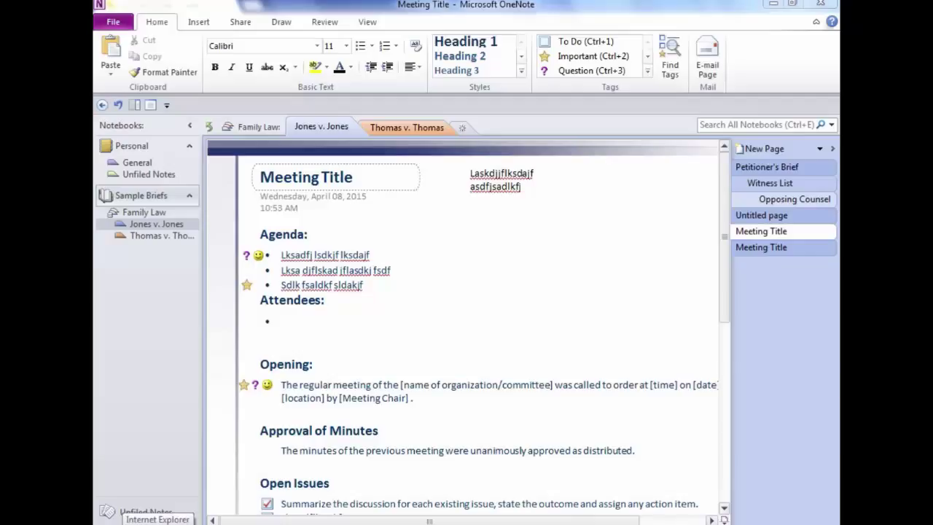
Open Internet Explorer with its recommended security, privacy and compatibility settings, and maximize its window on the MSN home page.
mouse_move(293, 524)
key(ctrl+e)
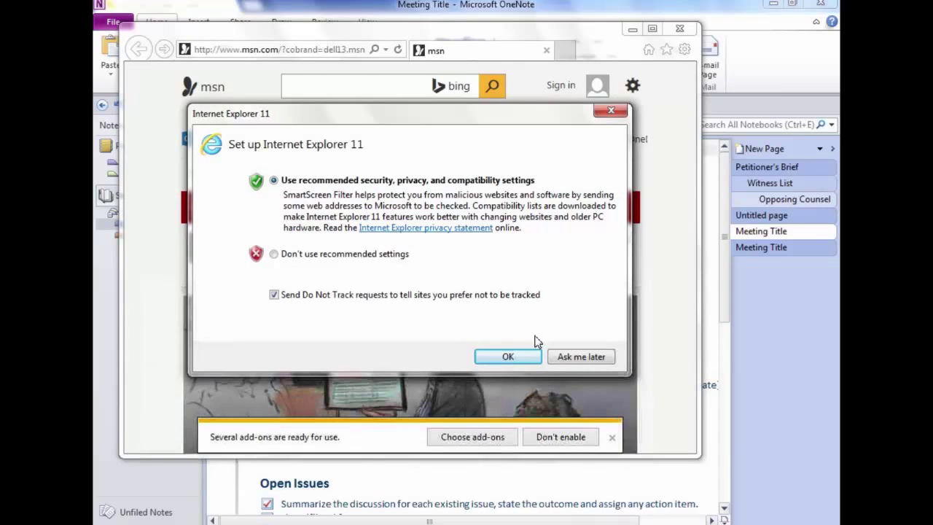
click(508, 356)
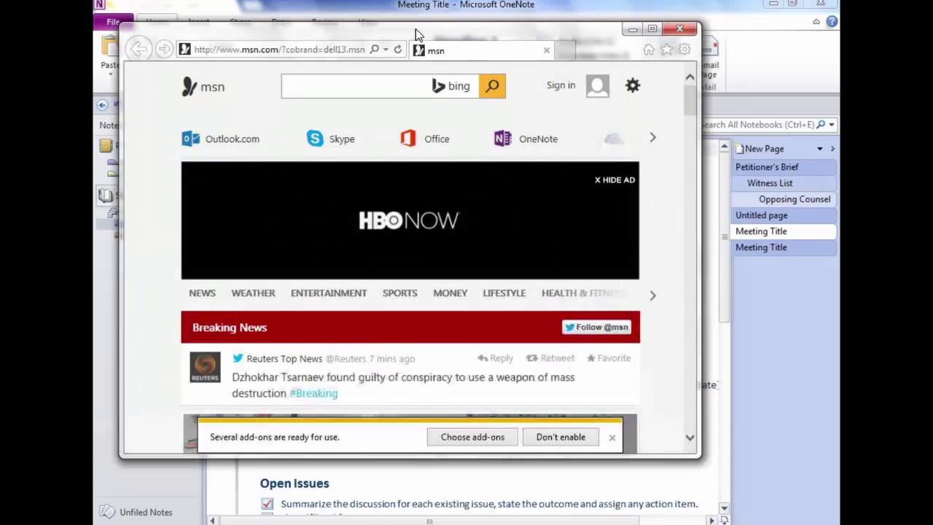
double_click(416, 28)
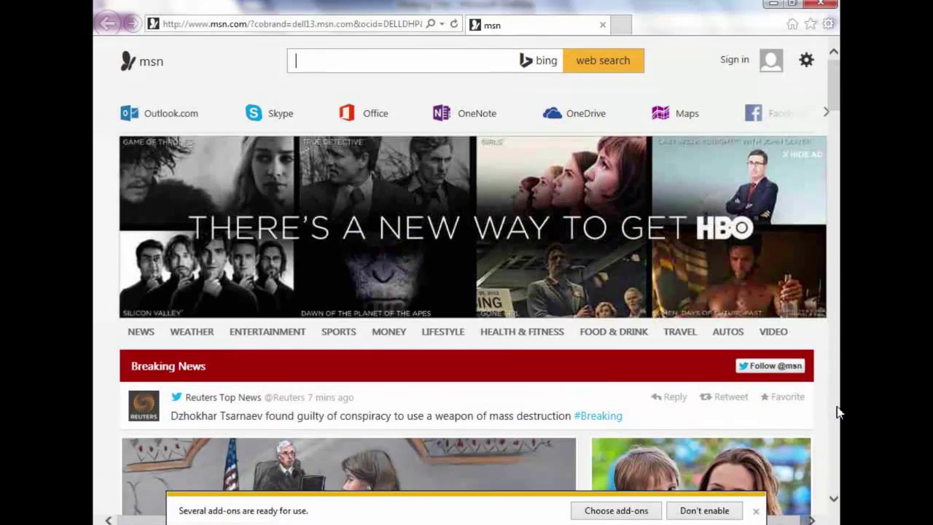
scroll(838, 410, down, 5)
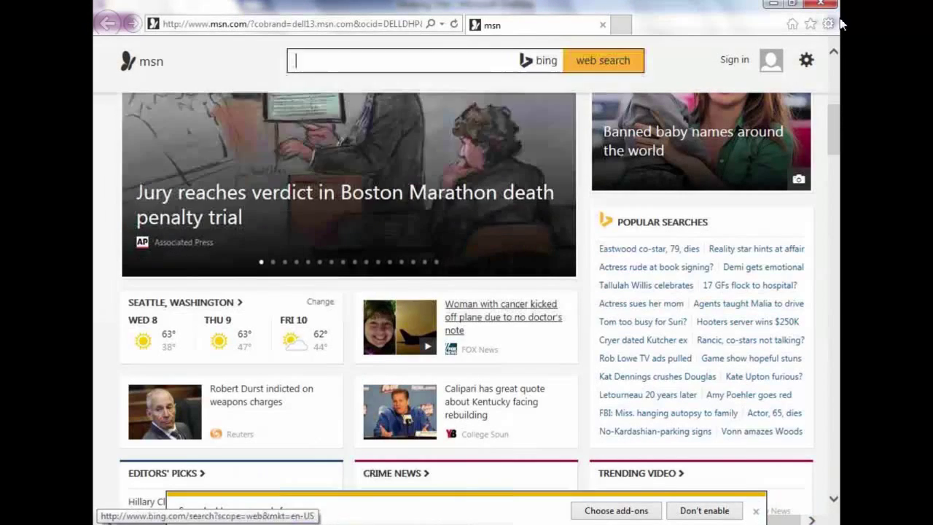